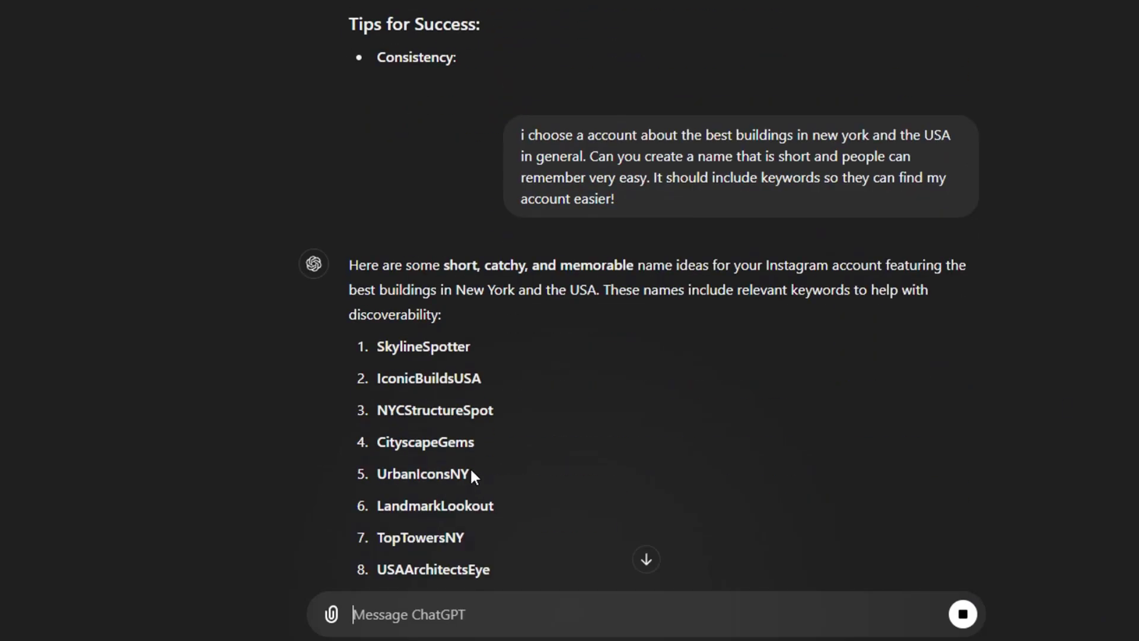
# Step: Request shorter account name ideas with the prompt "make it shorter please" and highlight CityBuilds in the resulting list
pyautogui.scroll(-3, 473, 473)
pyautogui.write('please')
pyautogui.press('Return')
pyautogui.scroll(-3, 821, 399)
pyautogui.doubleClick(409, 440)
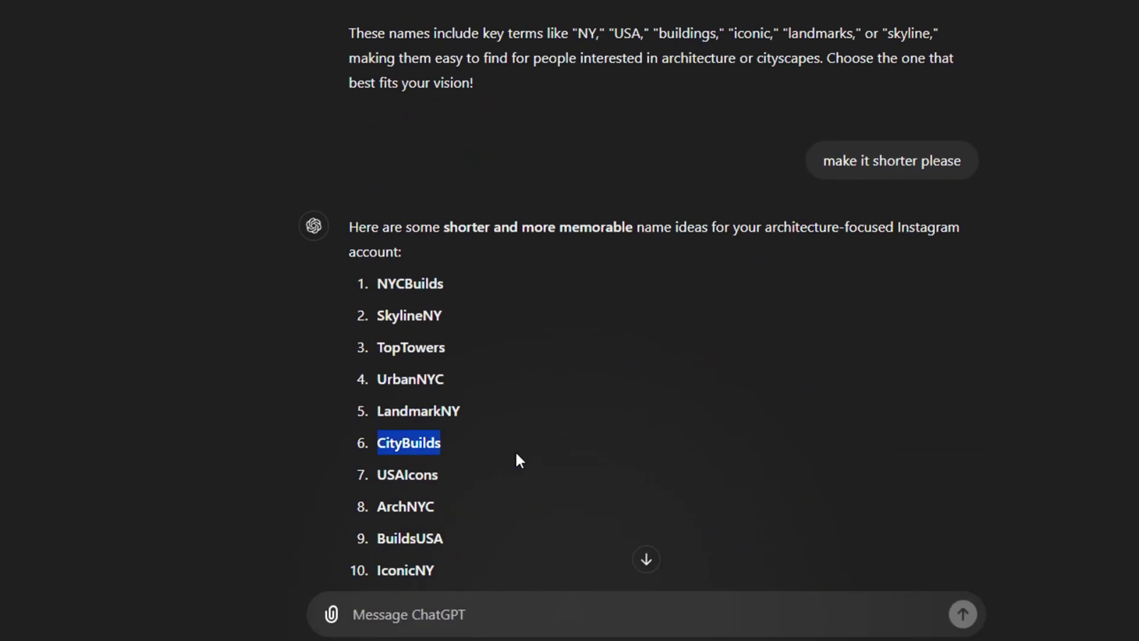
# Step: Check further name candidates in the list, then switch to Instagram and open an entry from its account search
pyautogui.scroll(-2, 516, 457)
pyautogui.doubleClick(406, 418)
pyautogui.doubleClick(439, 353)
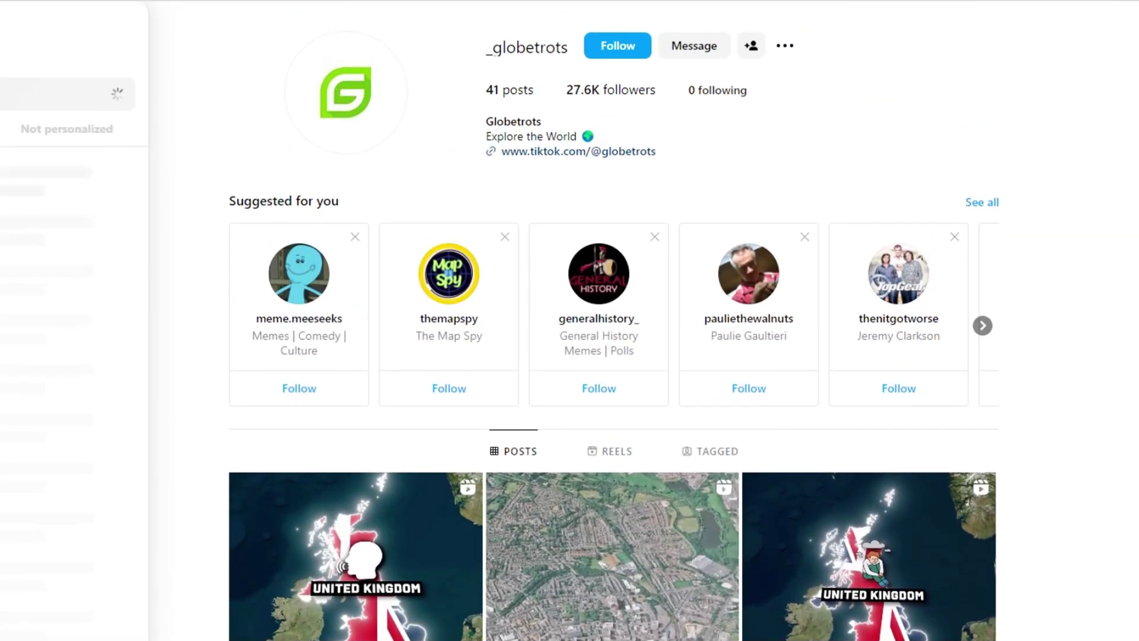
pyautogui.click(73, 181)
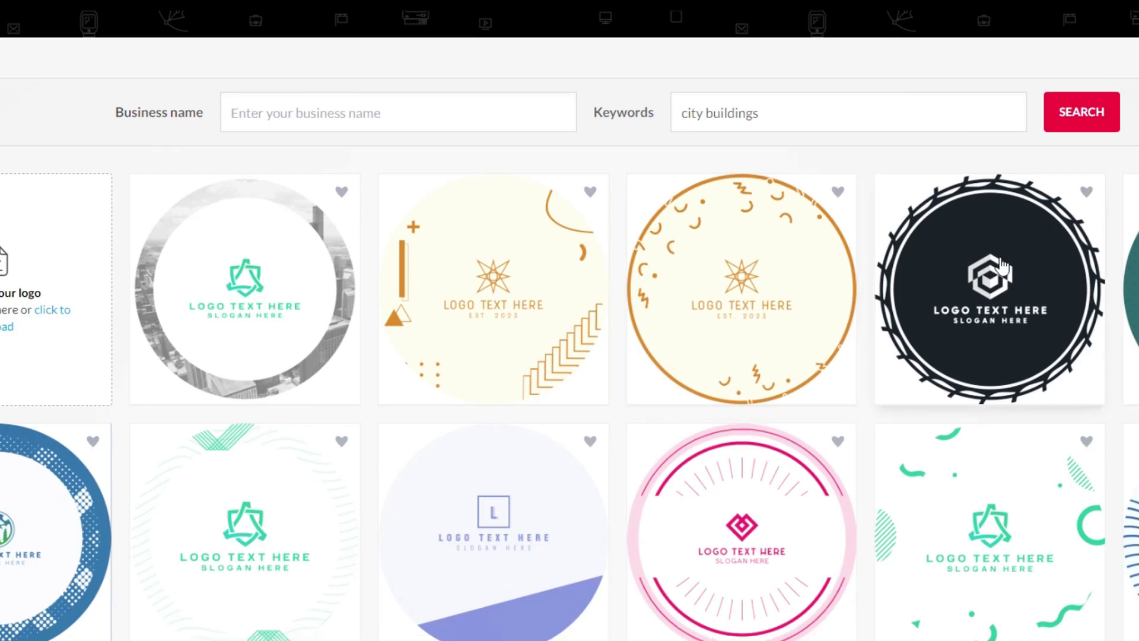
# Step: Open the dark circular hexagon logo template and delete its placeholder artwork, keeping only the dark disc and the white inner ring
pyautogui.click(994, 294)
pyautogui.click(878, 128)
pyautogui.press('Delete')
pyautogui.click(389, 98)
pyautogui.press('Delete')
pyautogui.click(390, 117)
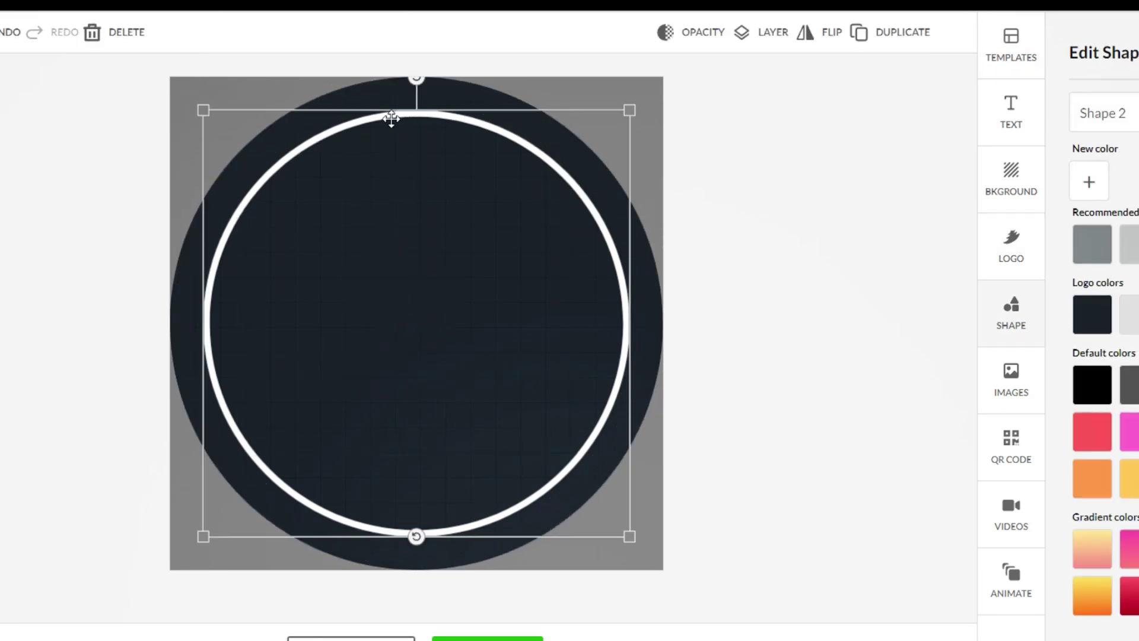
# Step: Add the text CityBuilds to the logo and choose a different font for it
pyautogui.click(1011, 112)
pyautogui.moveTo(379, 152); pyautogui.dragTo(379, 322)
pyautogui.moveTo(1136, 113); pyautogui.dragTo(1075, 91)
pyautogui.write('CityBuilds')
pyautogui.click(1107, 162)
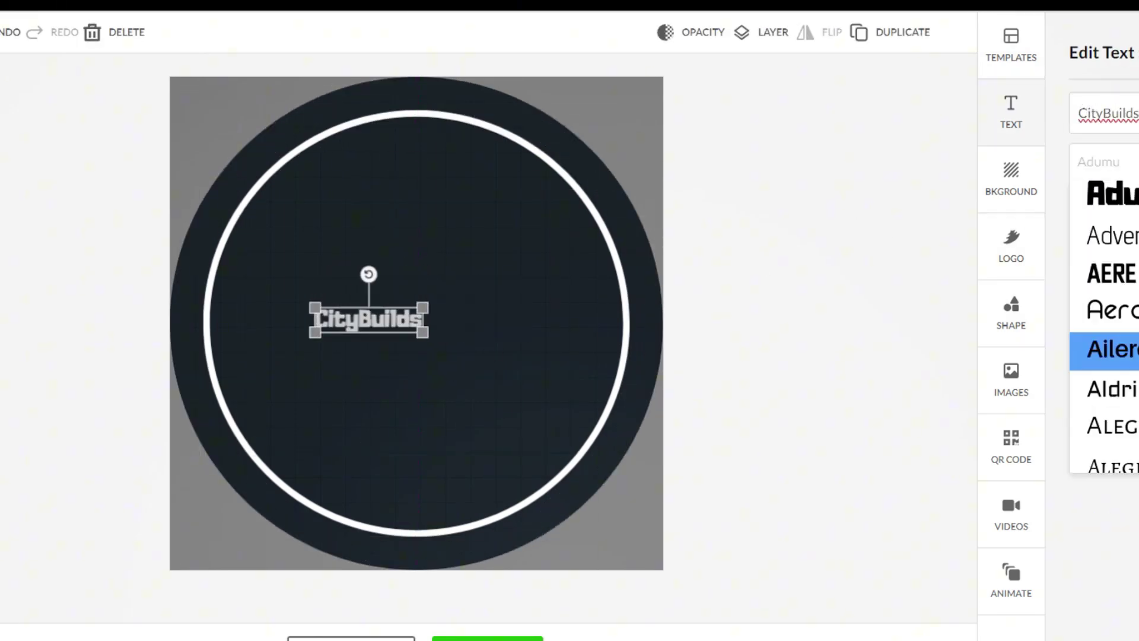
pyautogui.click(1107, 338)
# Step: Enlarge the CityBuilds text and center it inside the white ring of the logo
pyautogui.moveTo(400, 333); pyautogui.dragTo(613, 391)
pyautogui.moveTo(465, 349); pyautogui.dragTo(417, 323)
pyautogui.click(1088, 212)
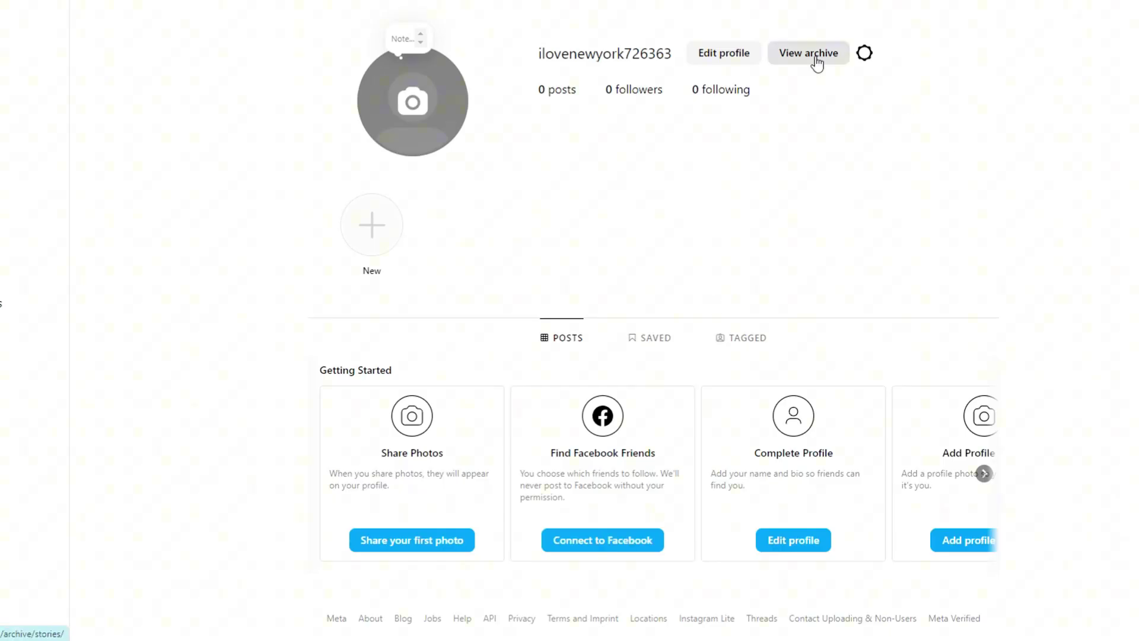
# Step: Switch to the new Instagram account and change its profile photo to the CityBuilds logo
pyautogui.click(725, 51)
pyautogui.click(934, 126)
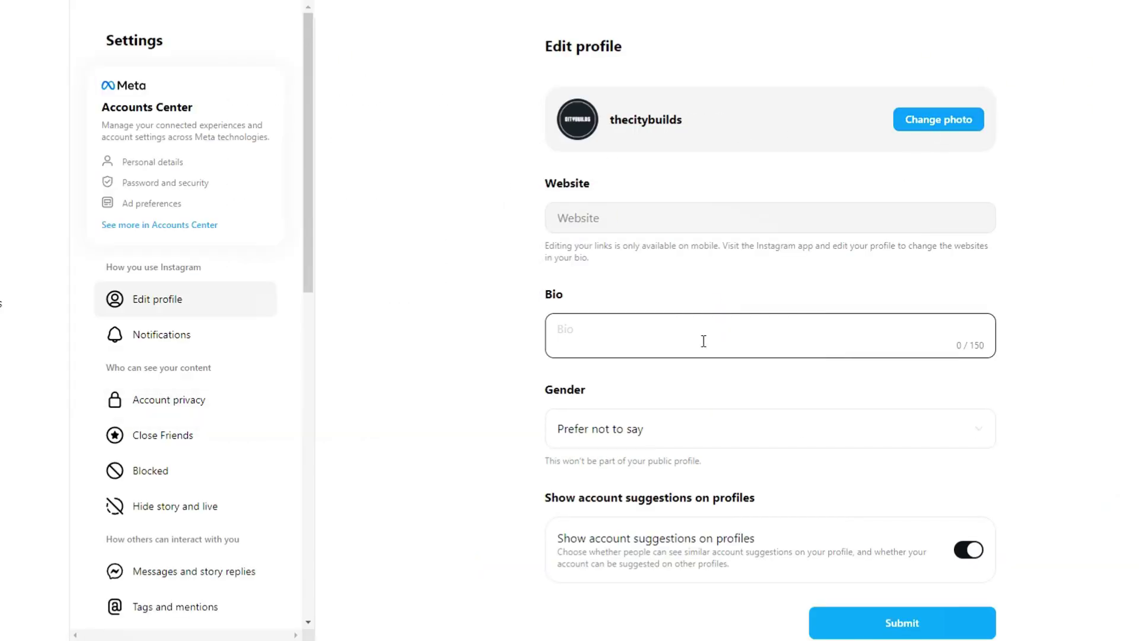
# Step: Write the bio "Showing you interesting facts about buildings in the USA" and search the emojis for "usa" to add one
pyautogui.write('Showing you interesting facts about buildings in the USA')
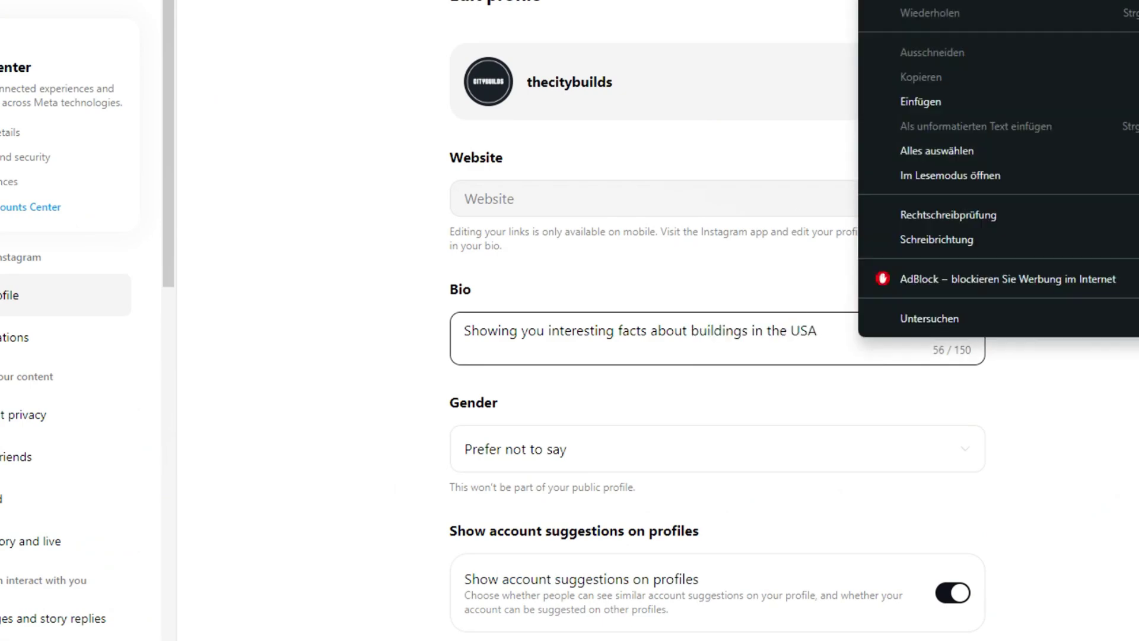
pyautogui.press('super+period')
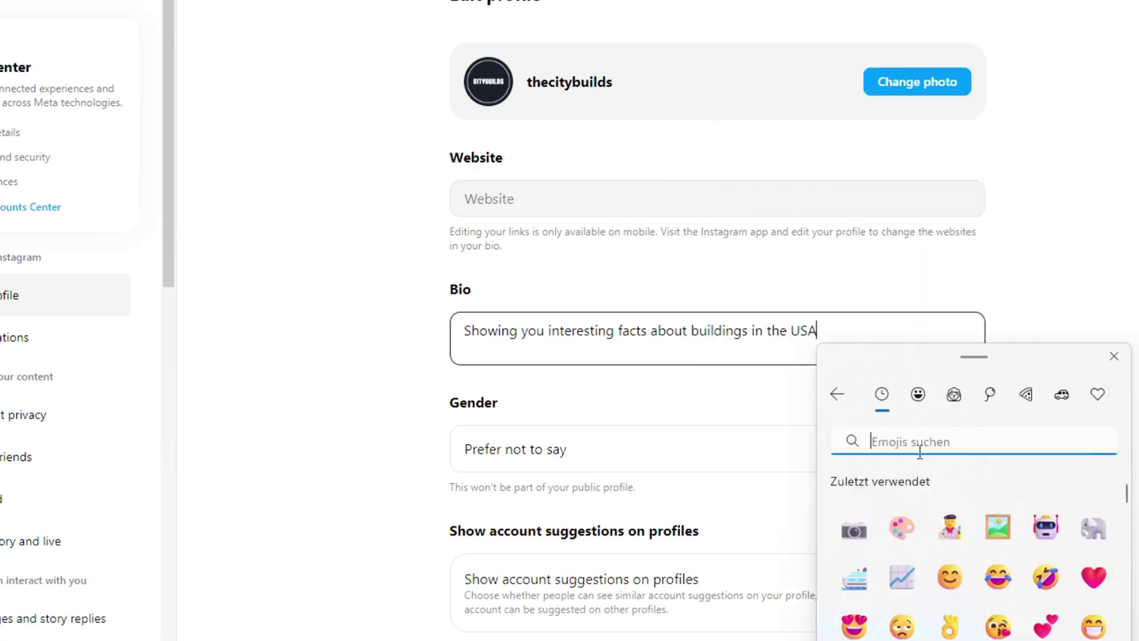
pyautogui.write('usa')
pyautogui.click(851, 340)
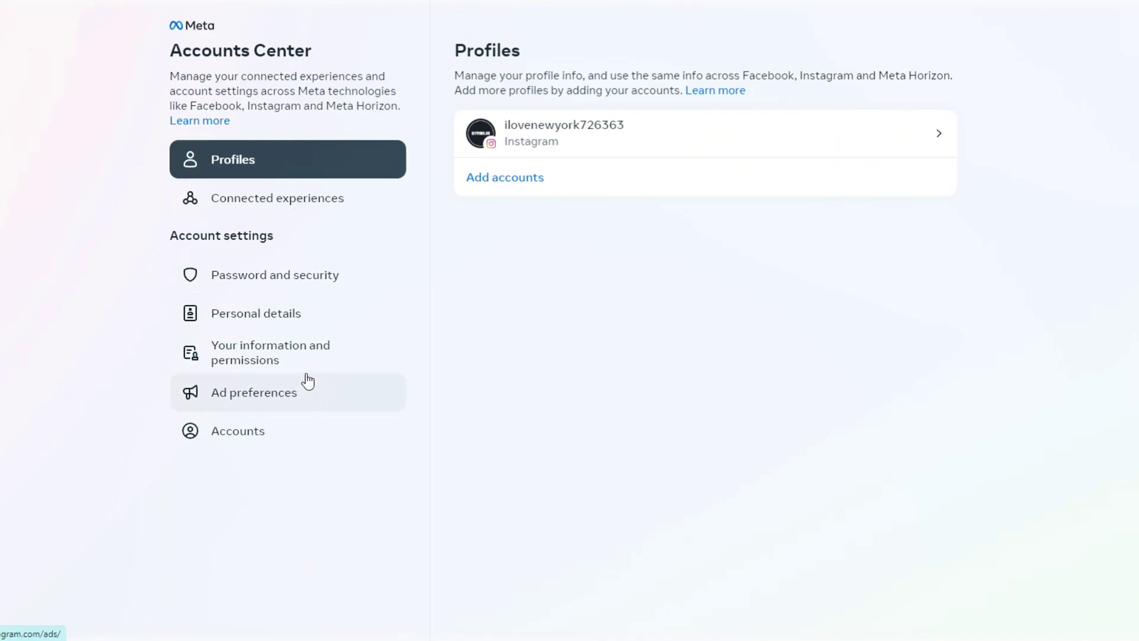
# Step: Change the Instagram profile's username to TheCityBuilds in the Accounts Center
pyautogui.click(501, 133)
pyautogui.click(481, 389)
pyautogui.moveTo(515, 322); pyautogui.dragTo(439, 318)
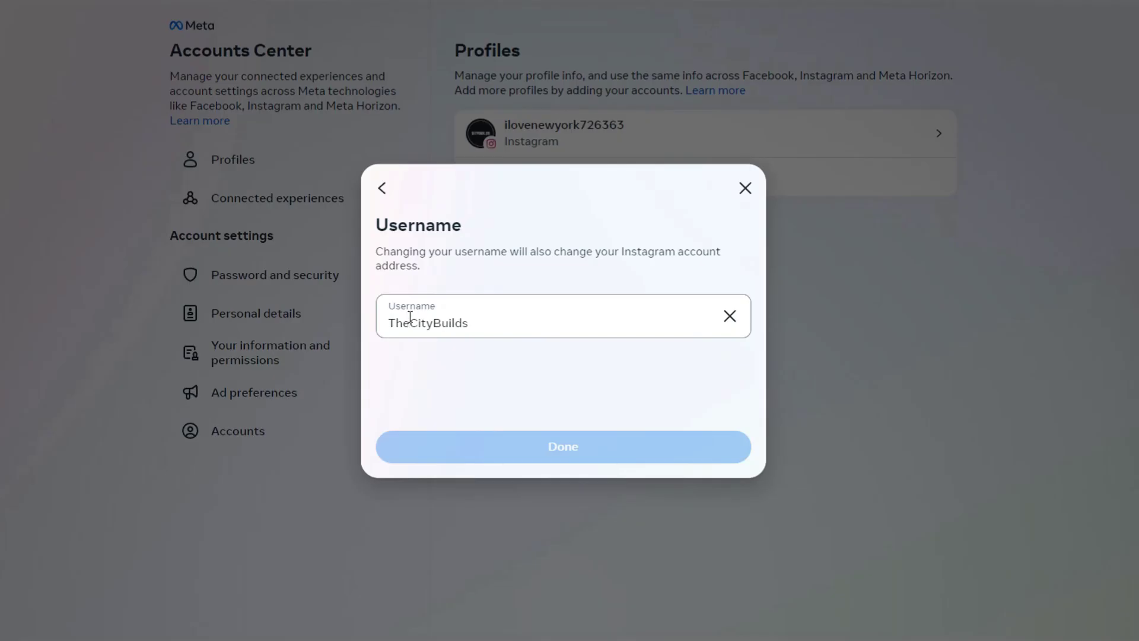
pyautogui.click(580, 451)
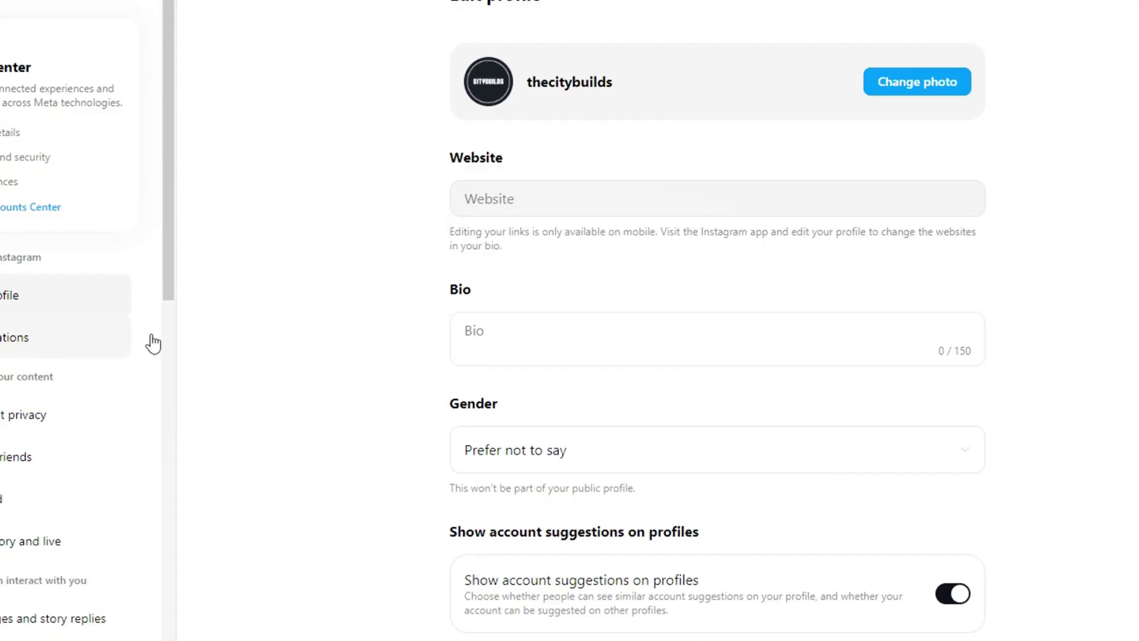
# Step: Turn off the private account setting so the Instagram profile is public
pyautogui.scroll(-2, 152, 338)
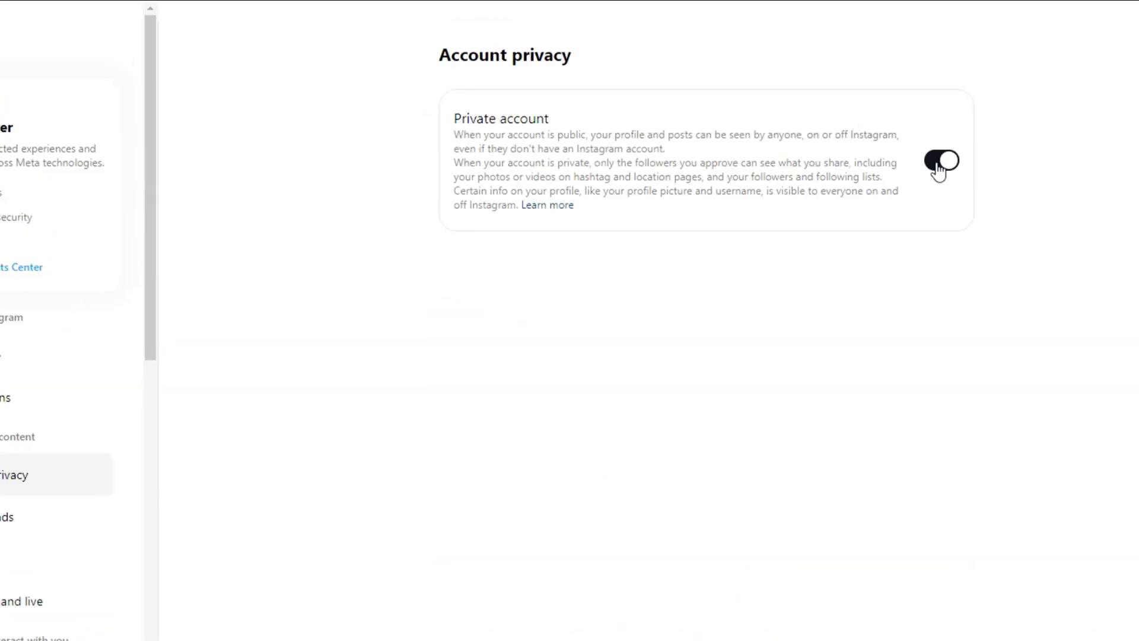
pyautogui.click(941, 161)
pyautogui.click(466, 530)
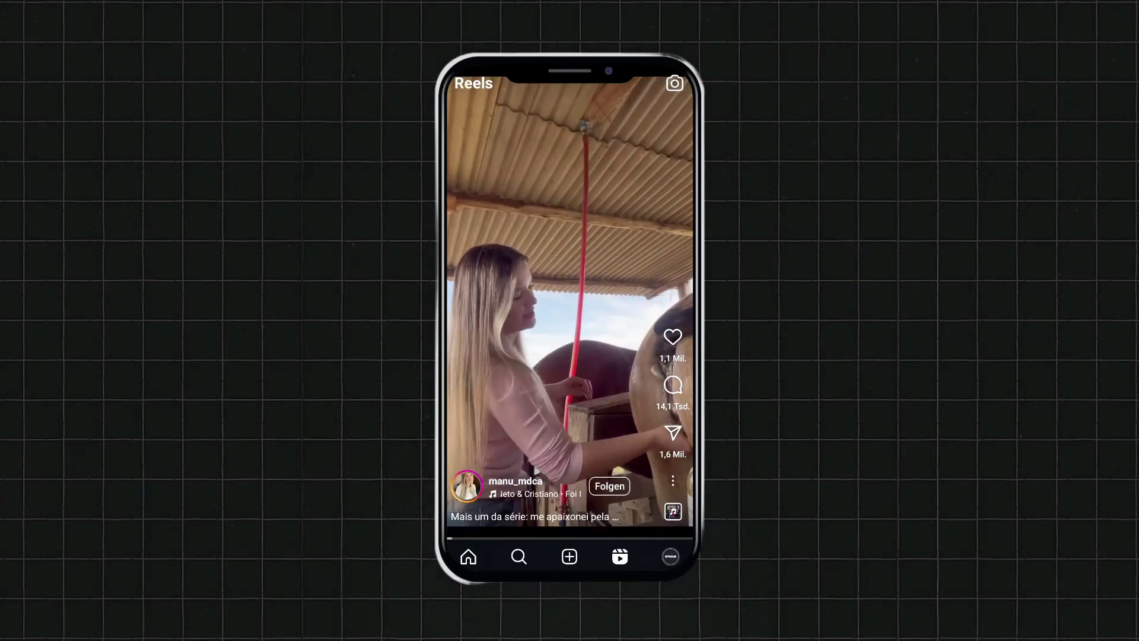
# Step: Find the findings.onearth profile in the Instagram mobile app, follow it and look through its posts
pyautogui.scroll(-2, 570, 297)
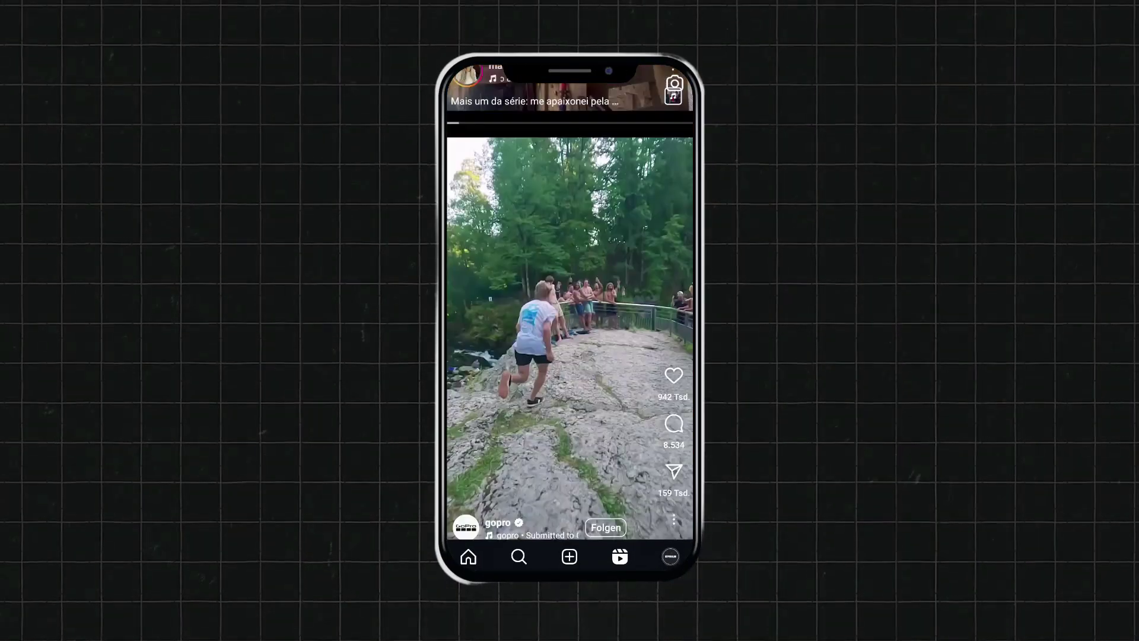
pyautogui.click(518, 556)
pyautogui.click(535, 83)
pyautogui.click(522, 252)
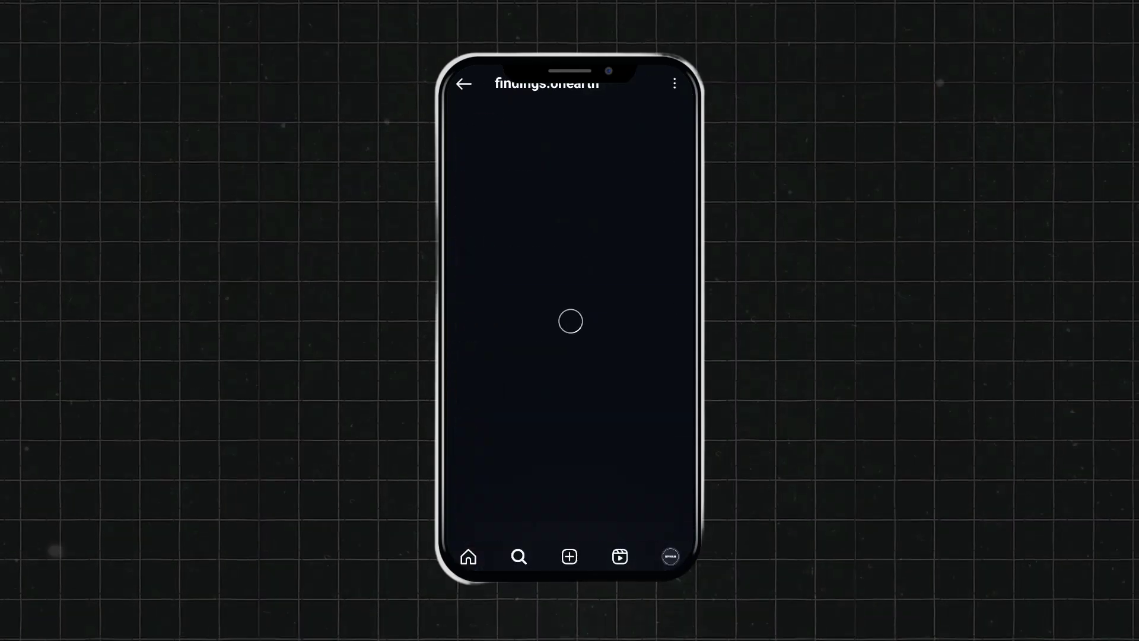
pyautogui.click(503, 268)
pyautogui.scroll(-3, 570, 297)
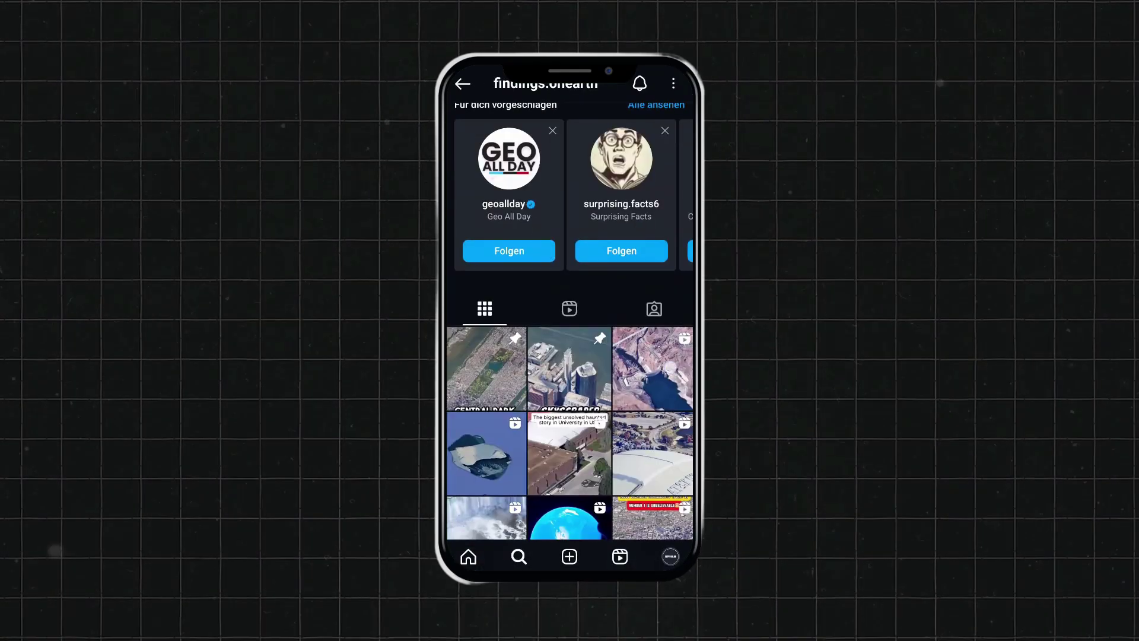
# Step: Open the reel of the dam and lake from the profile's grid, like it and save it
pyautogui.click(651, 367)
pyautogui.doubleClick(663, 422)
pyautogui.click(676, 484)
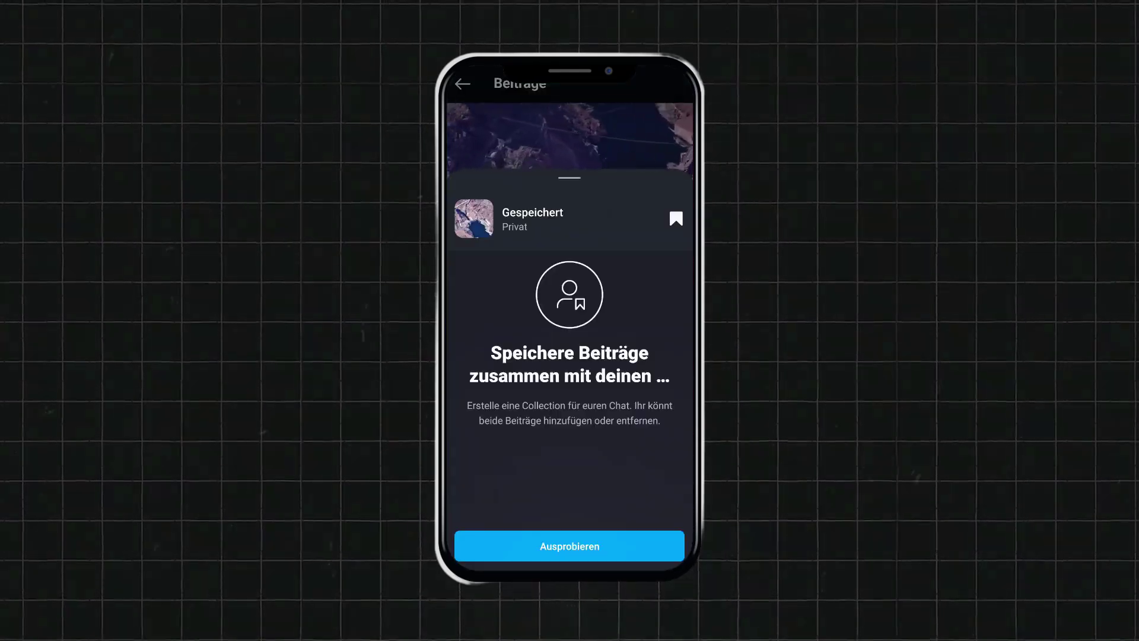
pyautogui.click(570, 136)
# Step: Post the comment "Great video!" on the reel and close its comments
pyautogui.click(507, 475)
pyautogui.write('Great video!')
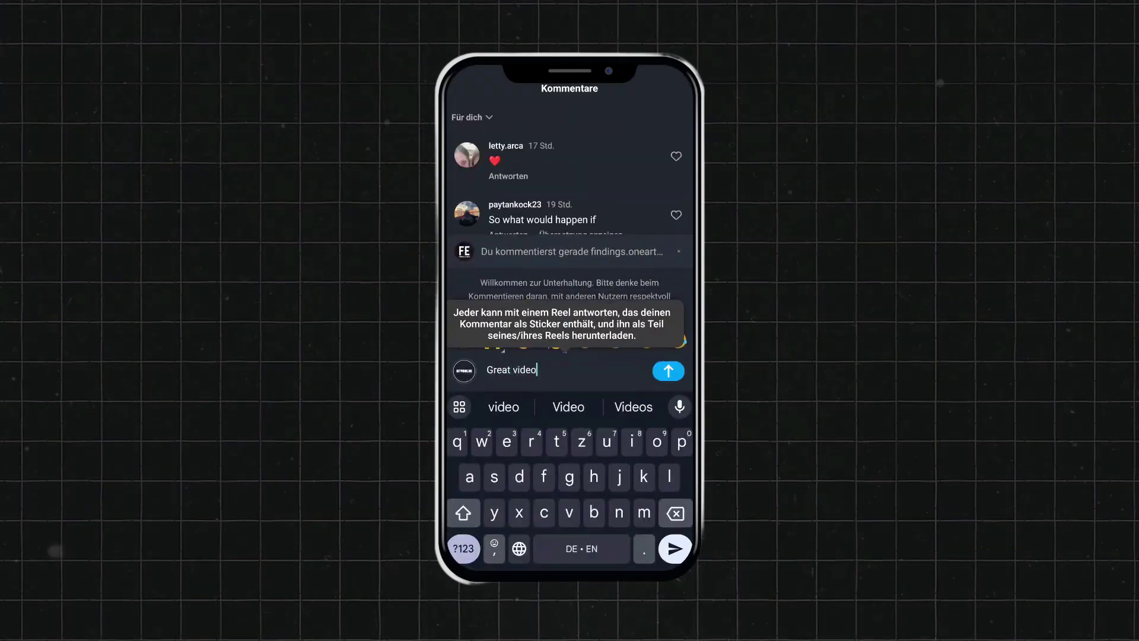
pyautogui.click(666, 371)
pyautogui.press('Escape')
# Step: Browse more of the profile's posts, then scroll through the general reels feed
pyautogui.scroll(-6, 569, 320)
pyautogui.click(462, 84)
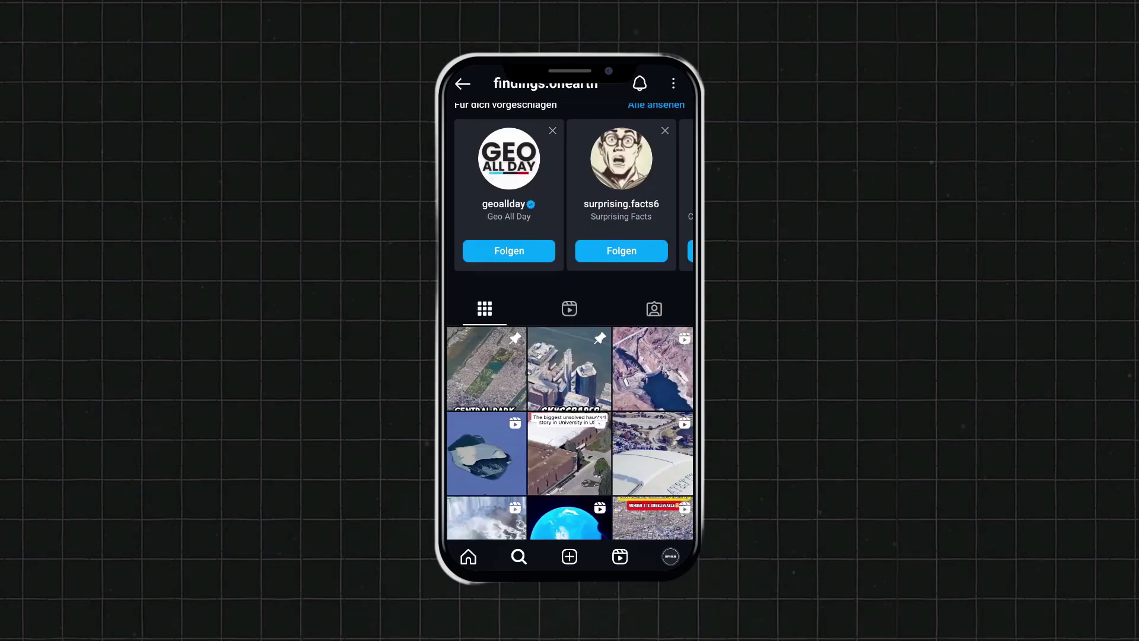
pyautogui.click(620, 556)
pyautogui.scroll(-3, 570, 297)
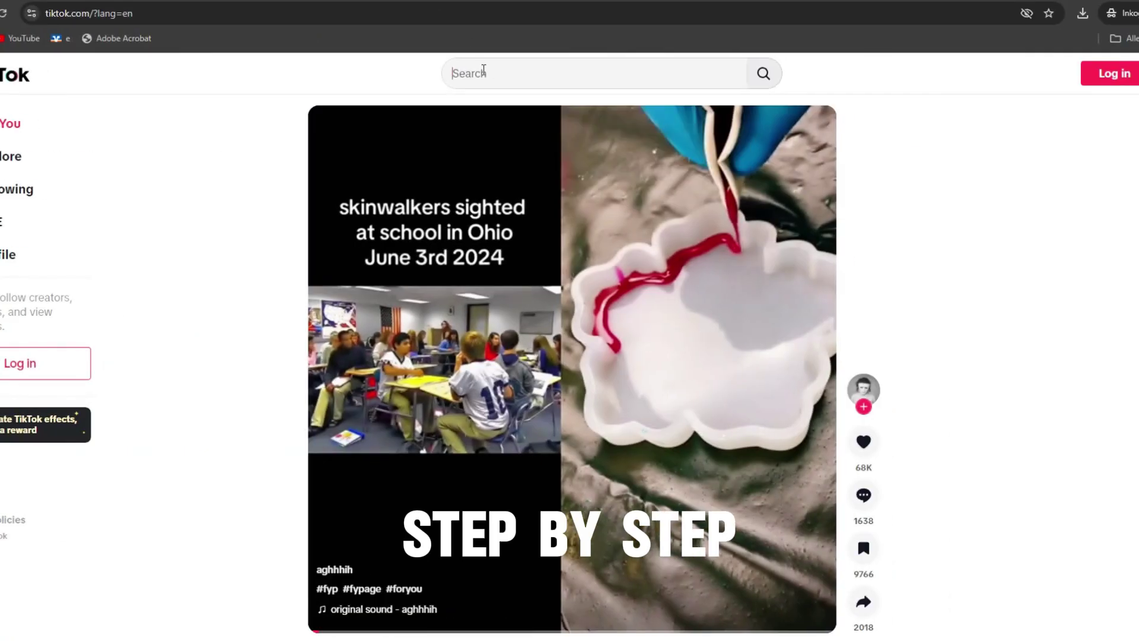
# Step: Switch to TikTok, search for "buildingphotos" and open that account's profile
pyautogui.write('buildingphotos')
pyautogui.press('Return')
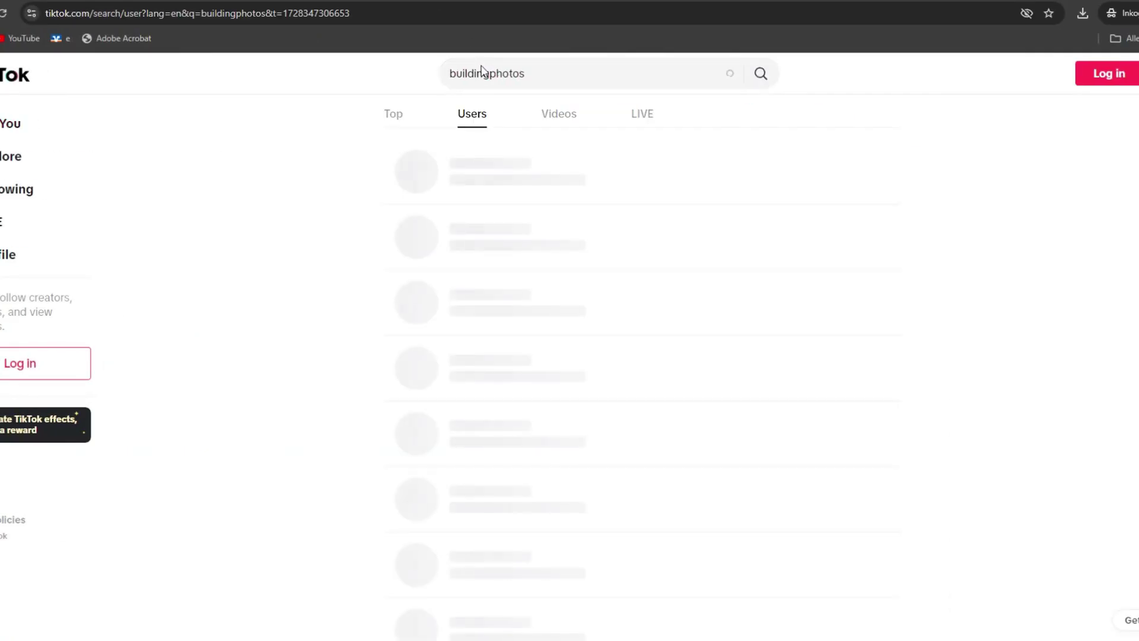
pyautogui.click(396, 160)
pyautogui.scroll(-2, 601, 321)
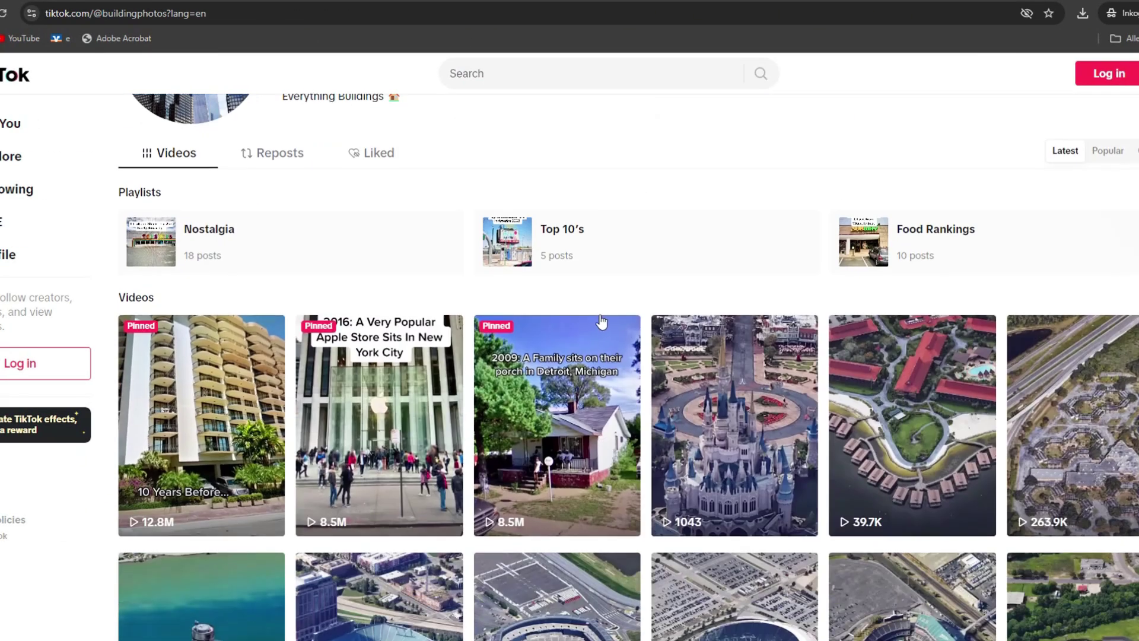
# Step: Sort the buildingphotos videos by popularity and open the one showing the glass pyramid building
pyautogui.scroll(-1, 398, 392)
pyautogui.scroll(2, 692, 168)
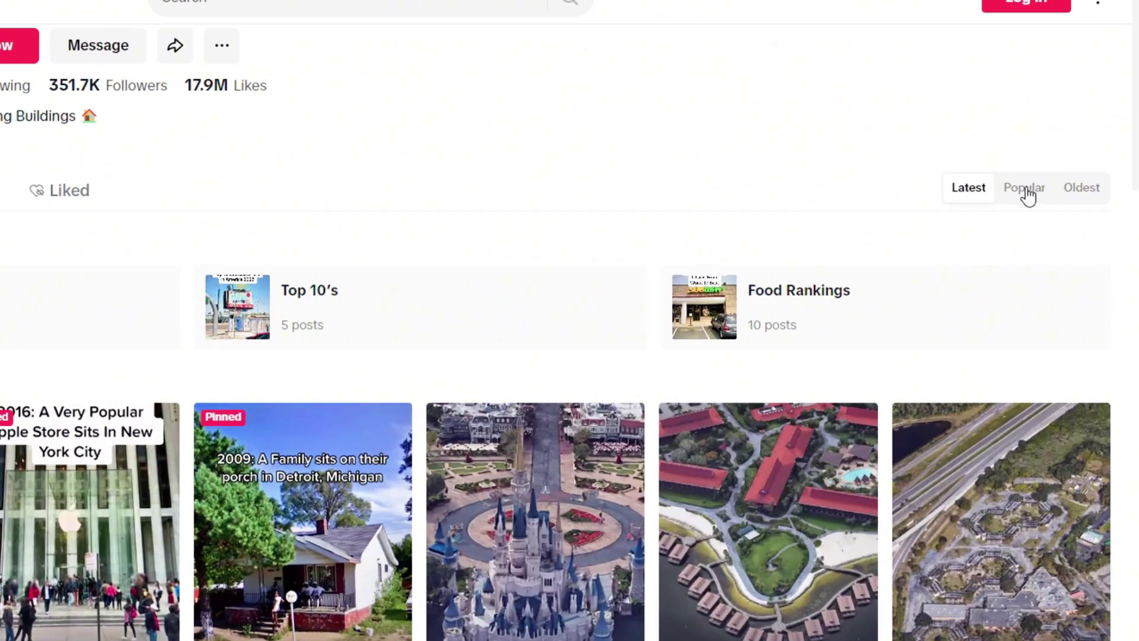
pyautogui.click(1038, 192)
pyautogui.scroll(-3, 1033, 195)
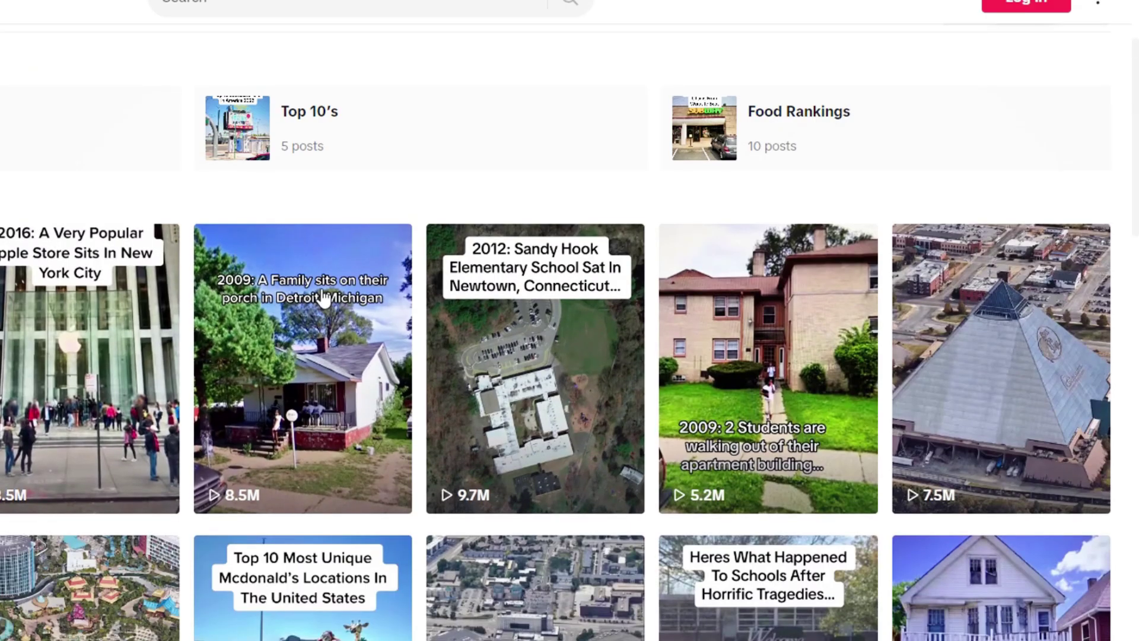
pyautogui.click(941, 382)
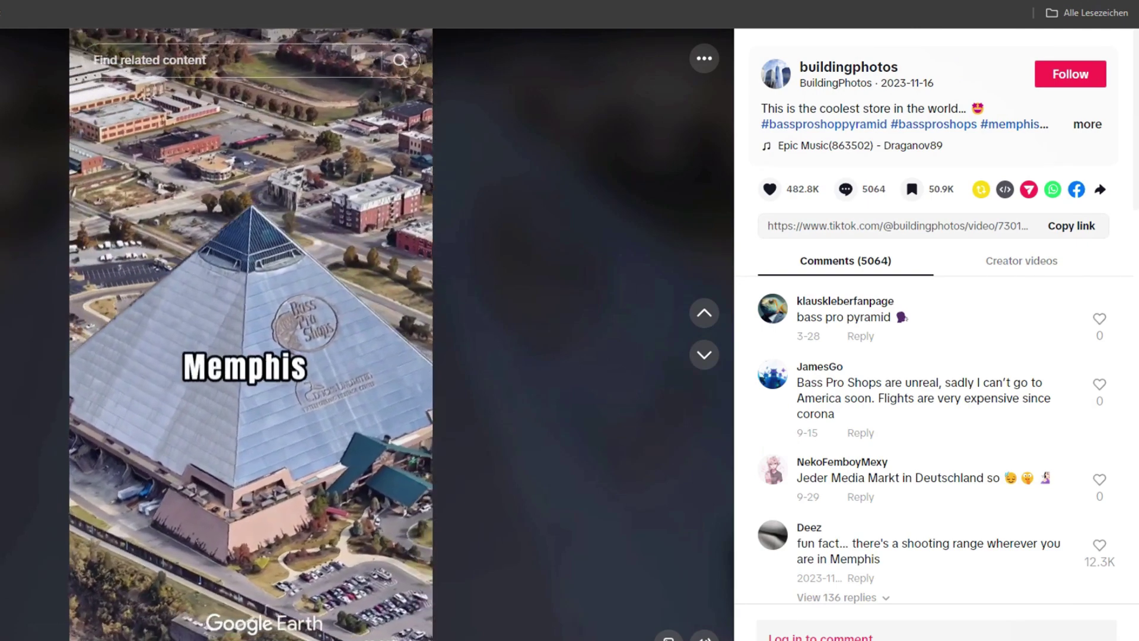
# Step: Pause the pyramid video and examine its engagement figures and viewer comments
pyautogui.press('space')
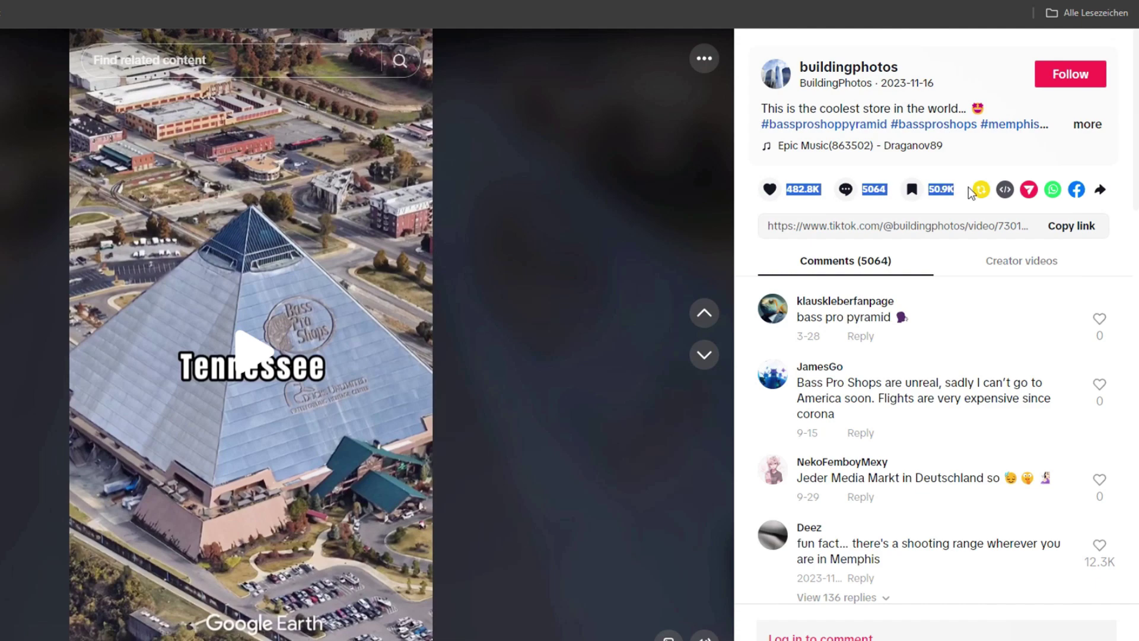
pyautogui.scroll(-4, 902, 285)
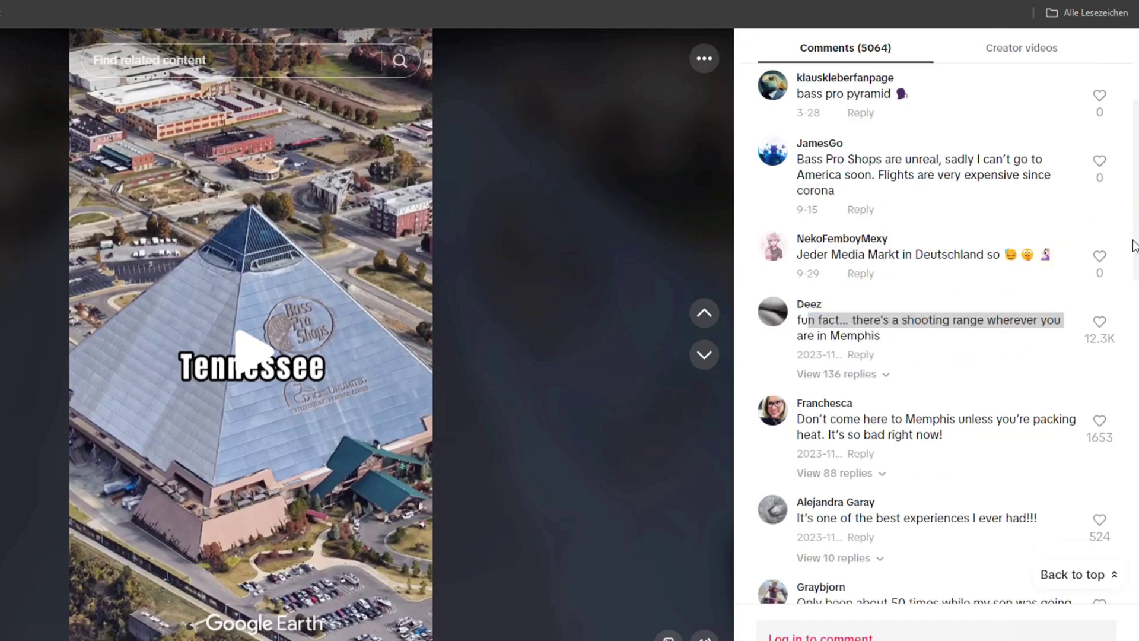
pyautogui.scroll(-1, 911, 337)
pyautogui.scroll(-1, 846, 305)
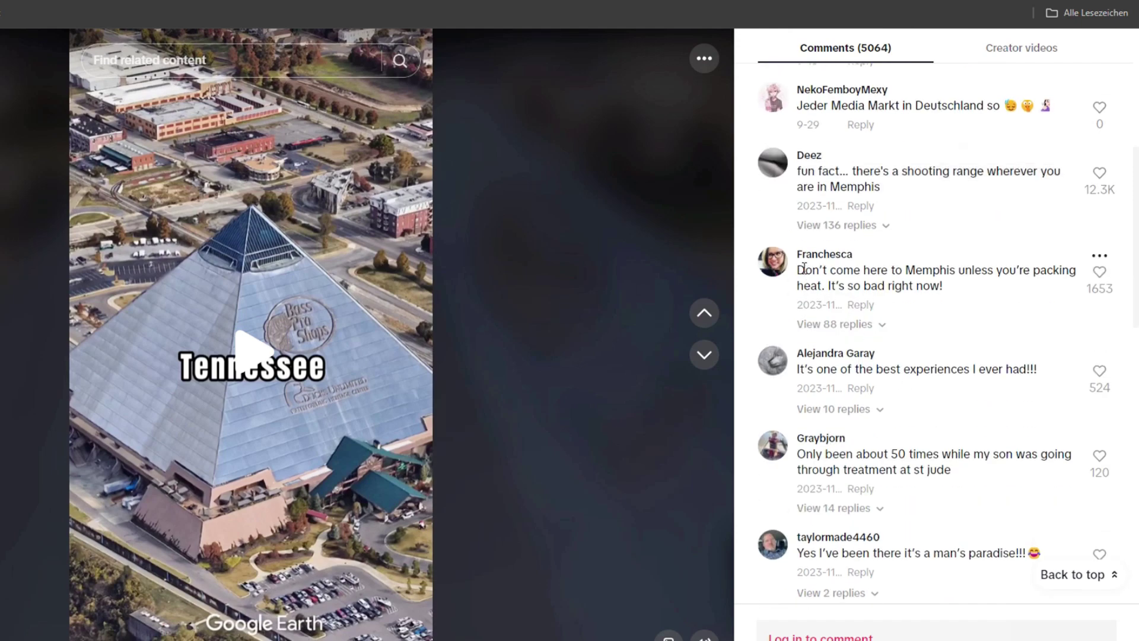
pyautogui.moveTo(805, 268); pyautogui.dragTo(974, 299)
pyautogui.scroll(-1, 927, 376)
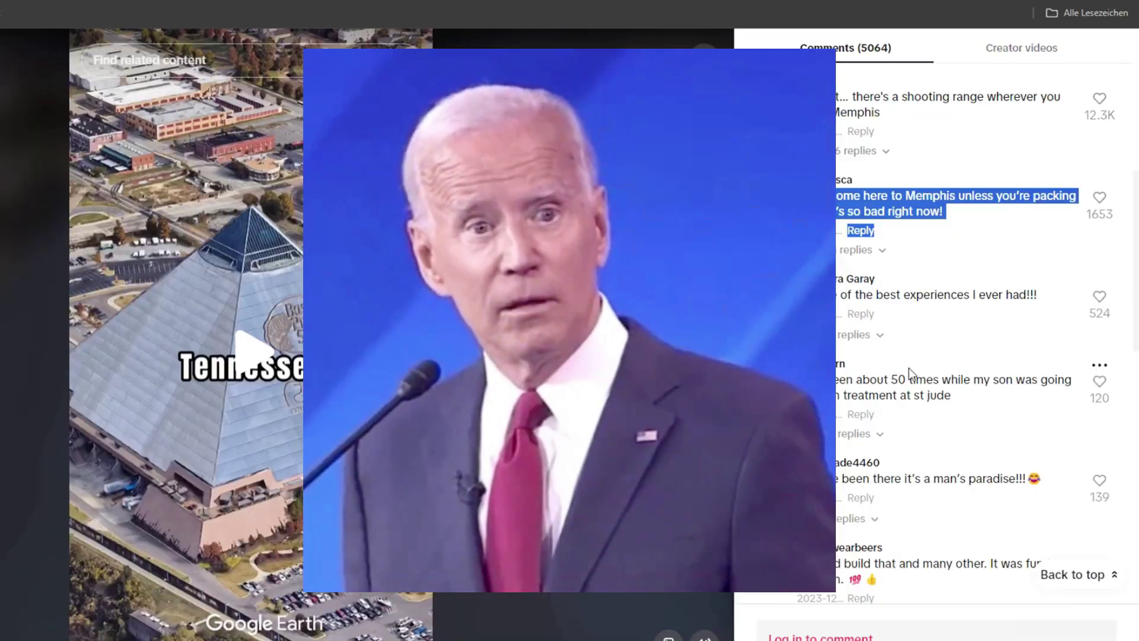
pyautogui.moveTo(797, 295); pyautogui.dragTo(1027, 313)
pyautogui.scroll(-1, 1030, 347)
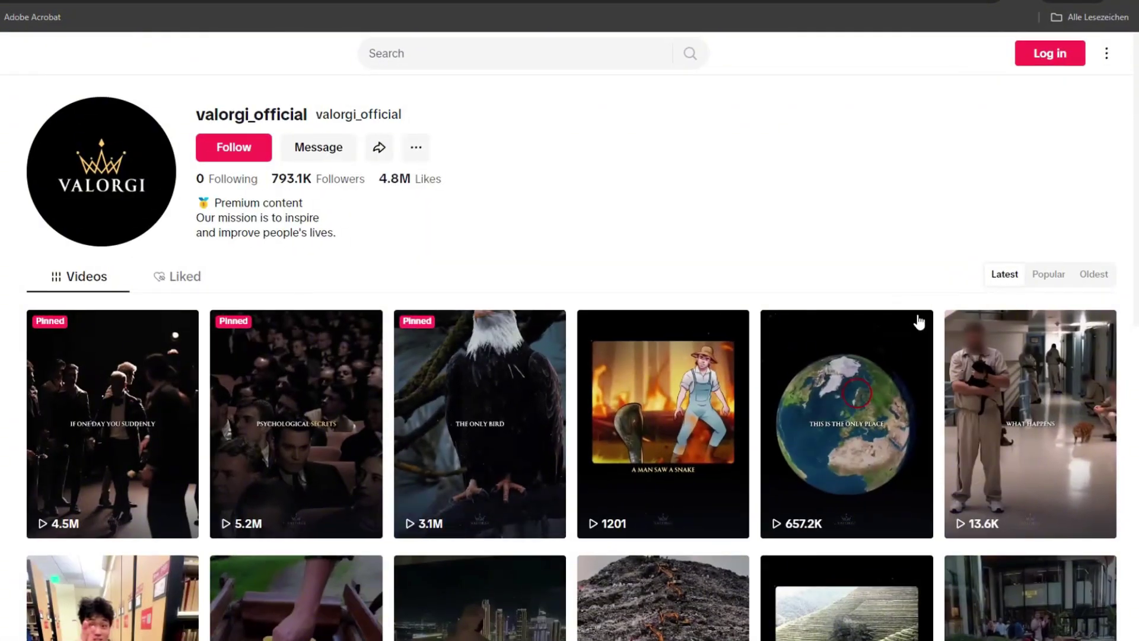
# Step: Sort the valorgi_official videos by popularity and open the "Psychological secrets" video
pyautogui.click(1049, 274)
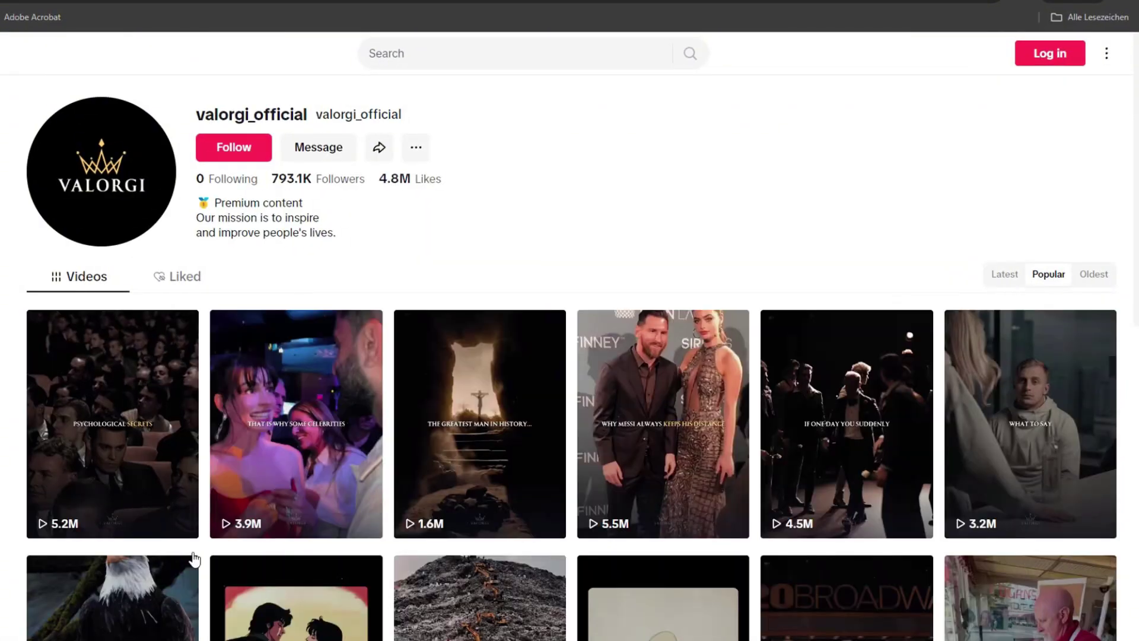
pyautogui.click(122, 460)
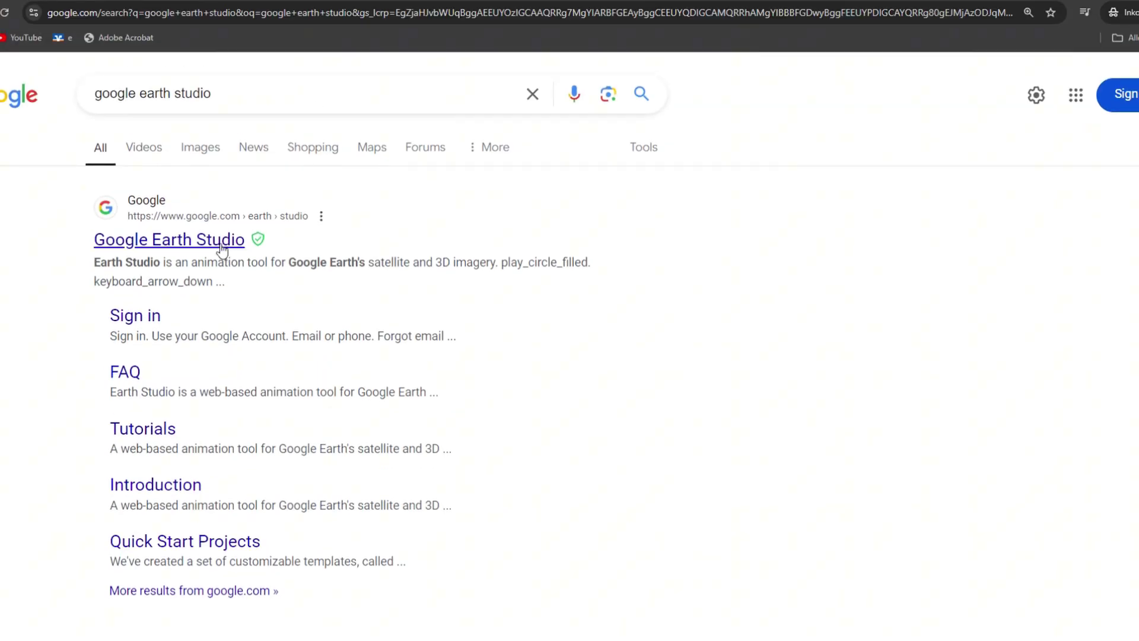
# Step: Open the Google Earth Studio website from the Google results and launch the tool
pyautogui.click(242, 240)
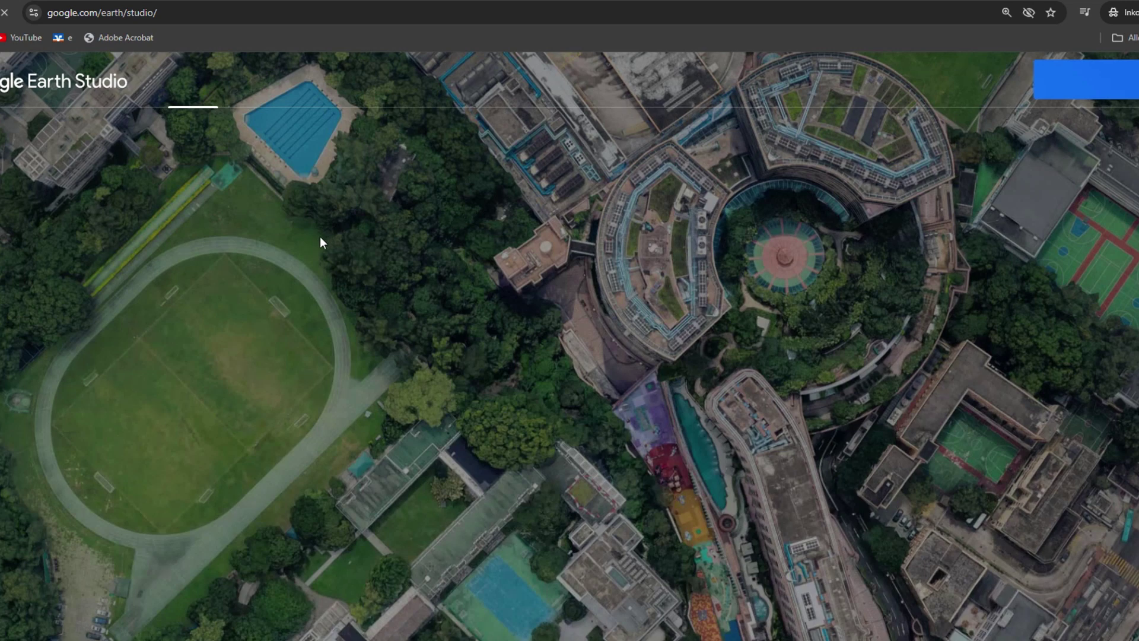
pyautogui.click(1089, 90)
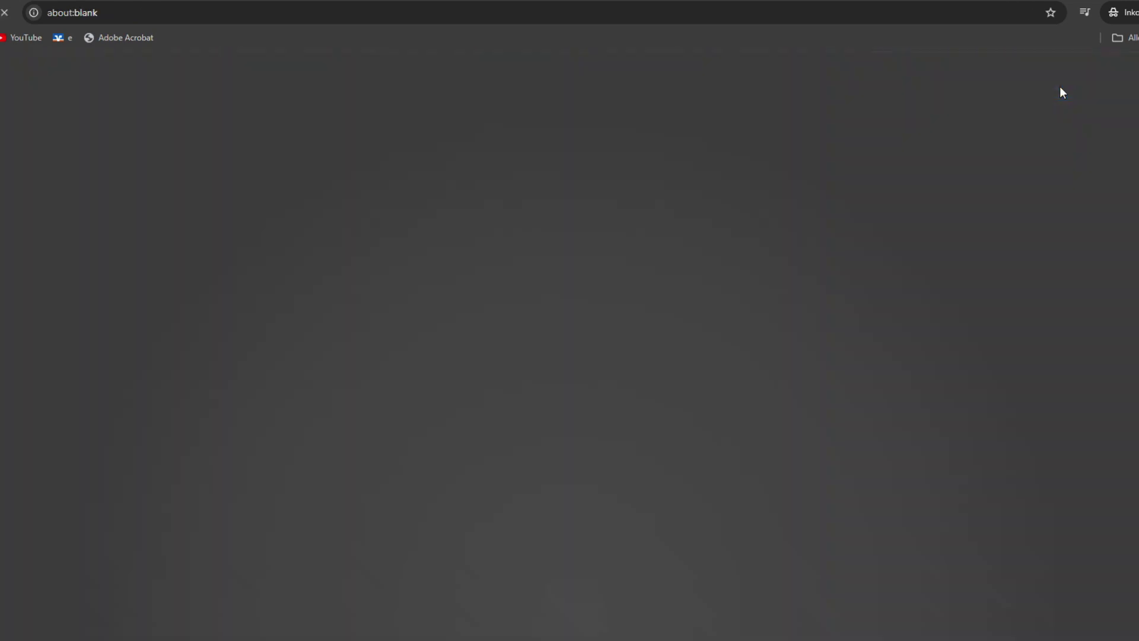
# Step: Start a Quick Start project from the Fly-To and Orbit template
pyautogui.click(668, 408)
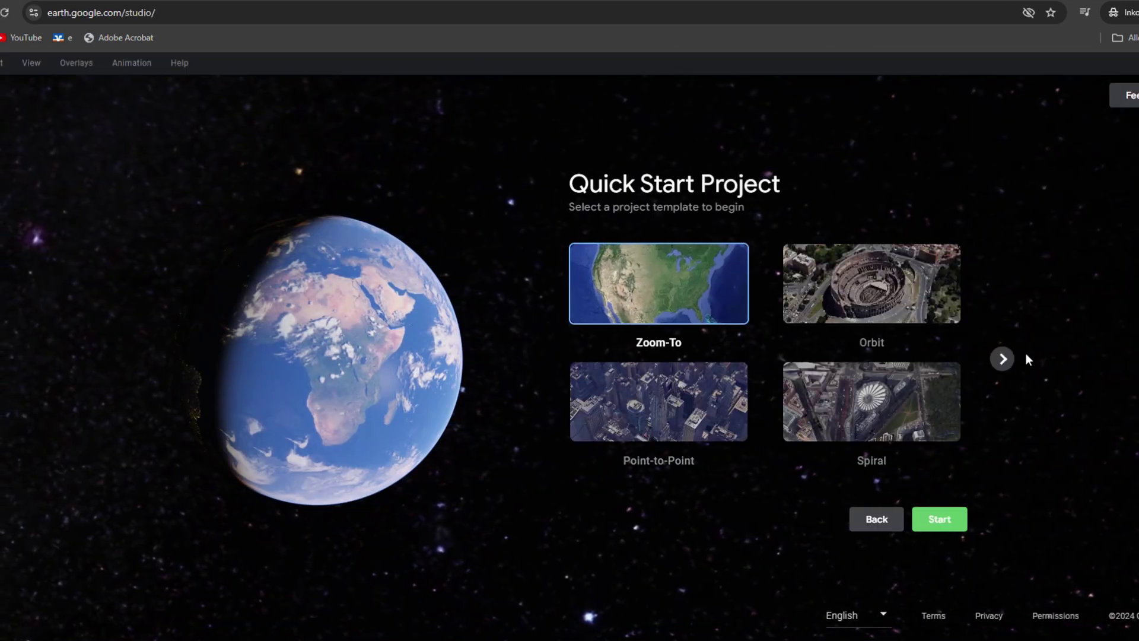
pyautogui.click(1012, 358)
pyautogui.click(858, 291)
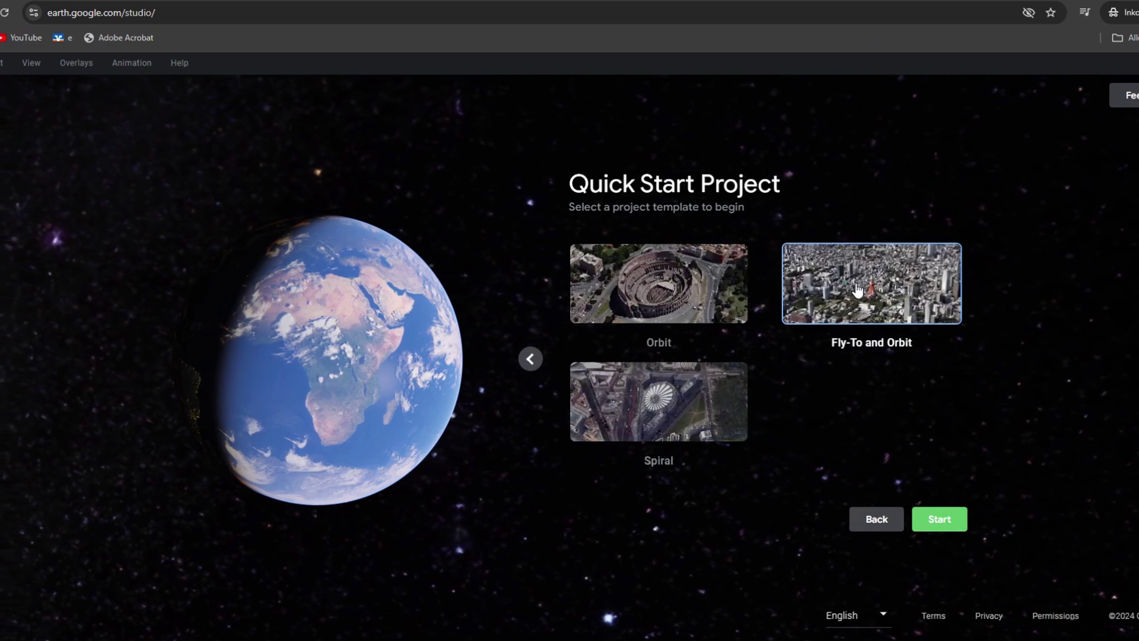
pyautogui.click(940, 519)
# Step: Search for Bass Pro Shops at the Pyramid in Memphis and set it as the orbit point
pyautogui.write('bass pro sho')
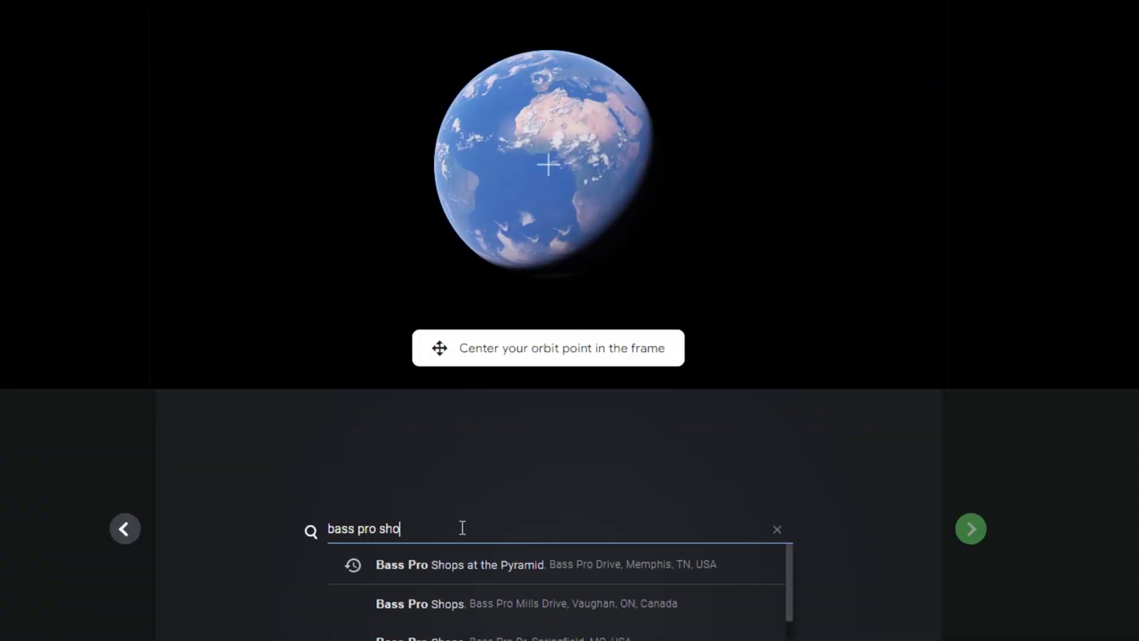
pyautogui.press('Return')
pyautogui.scroll(3, 571, 380)
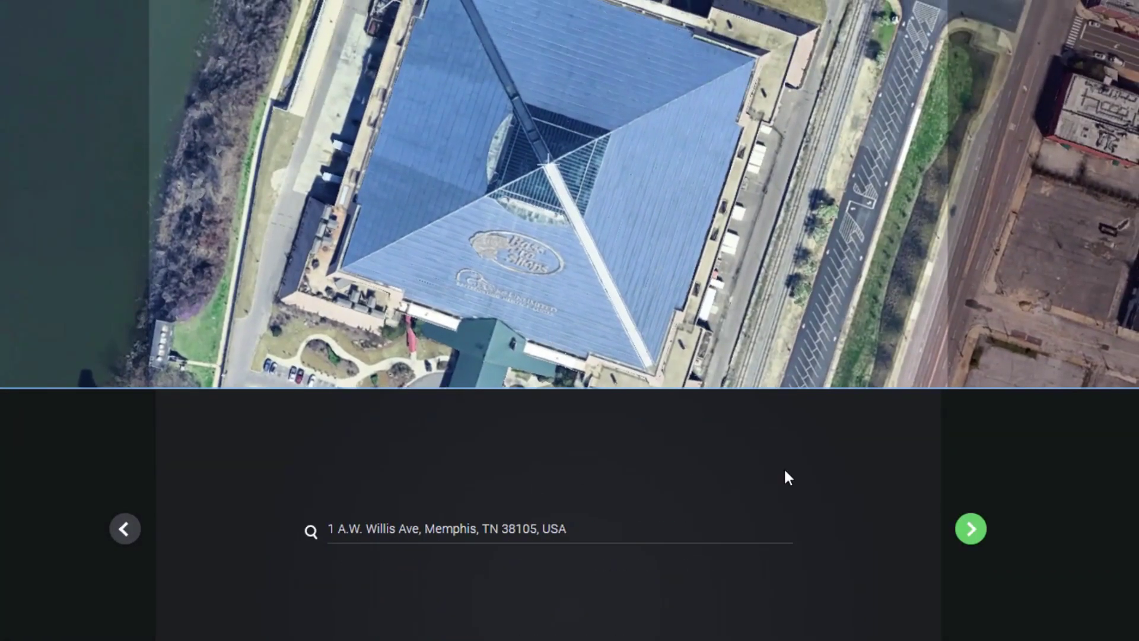
pyautogui.click(971, 528)
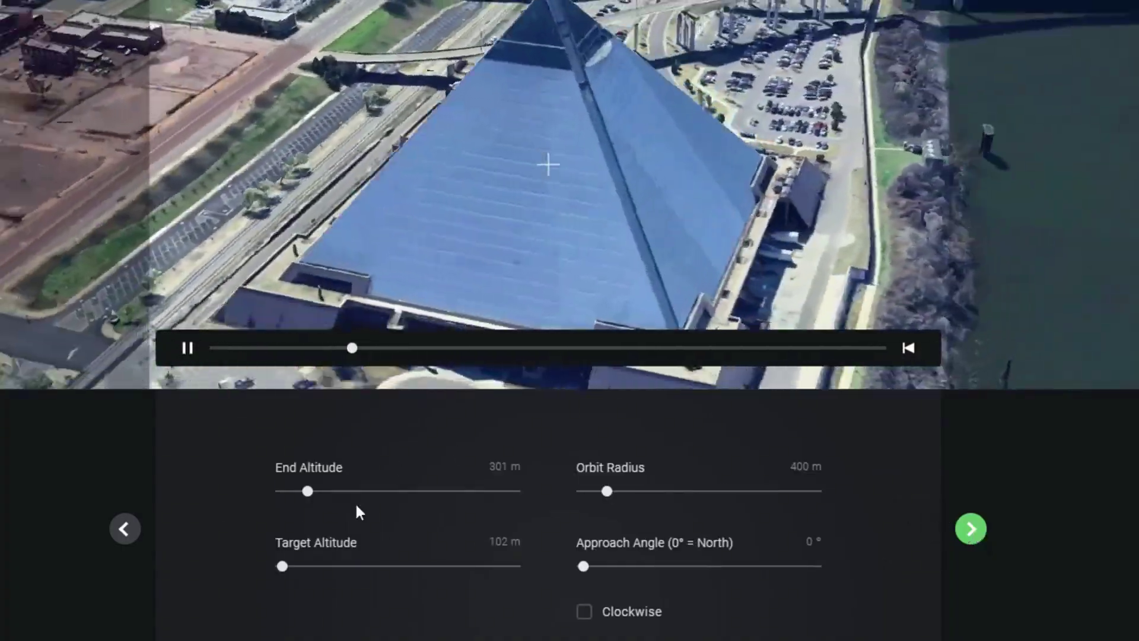
# Step: Raise the end altitude, widen the orbit radius and increase the approach angle, and accept the orbit settings
pyautogui.moveTo(307, 492)
pyautogui.mouseDown()
pyautogui.moveTo(346, 492)
pyautogui.moveTo(327, 492)
pyautogui.mouseUp()
pyautogui.moveTo(607, 491); pyautogui.dragTo(628, 492)
pyautogui.moveTo(583, 566); pyautogui.dragTo(758, 566)
pyautogui.click(971, 528)
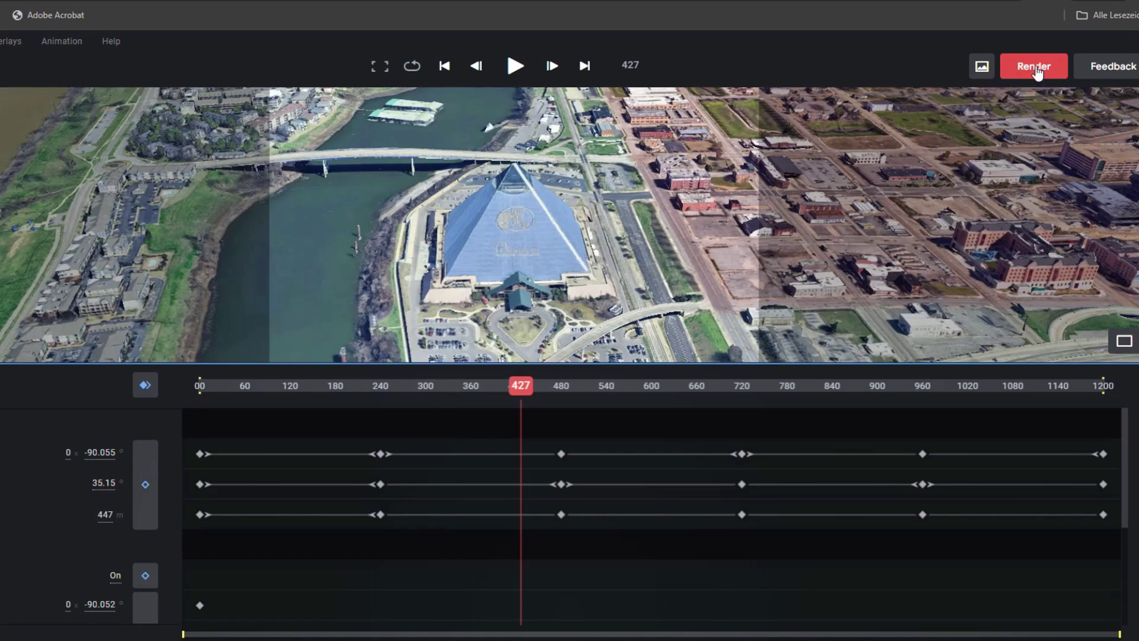
# Step: Open the render settings and set the video dimensions to 1080 by 1920
pyautogui.click(1032, 64)
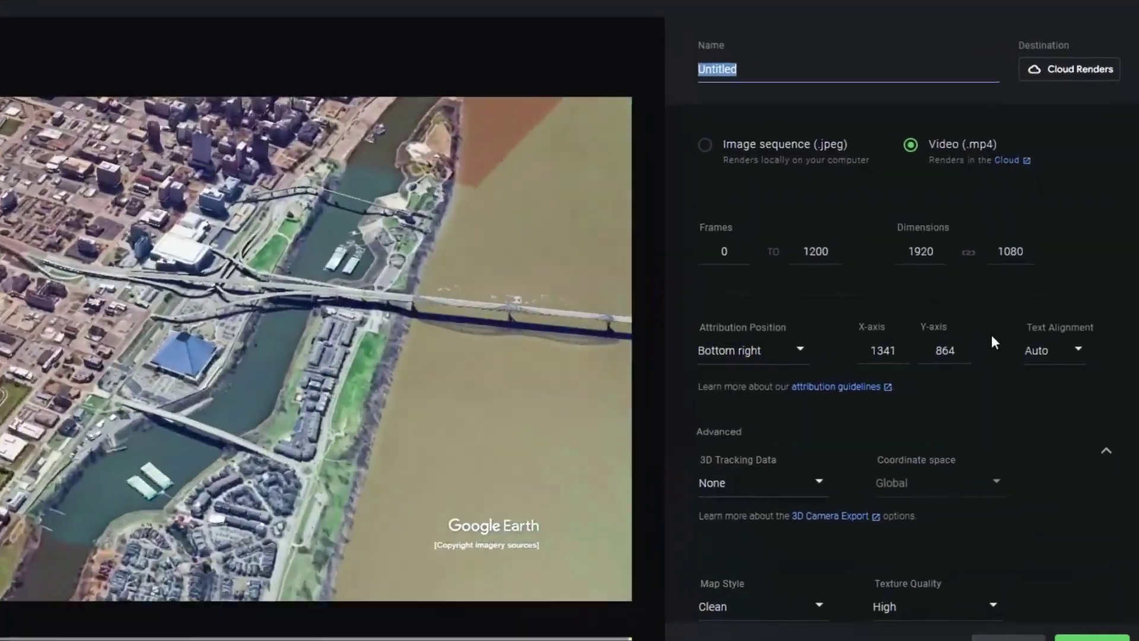
pyautogui.doubleClick(956, 263)
pyautogui.write('1080')
pyautogui.doubleClick(1010, 256)
pyautogui.write('1920')
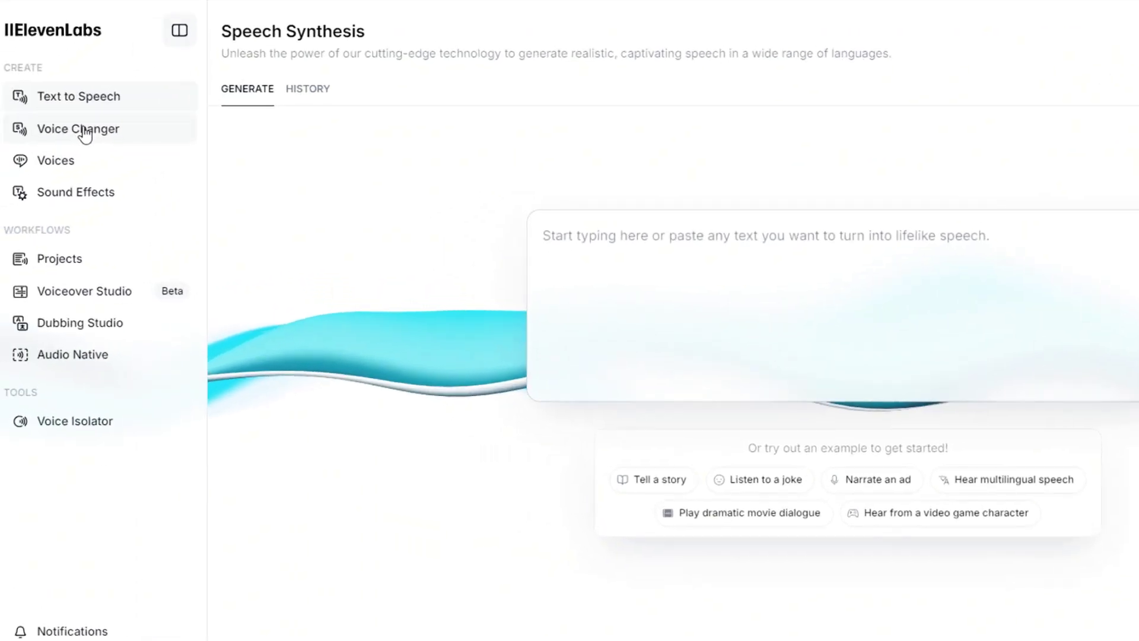
# Step: Open the ElevenLabs voice library and look through the featured and trending voices for a suitable narrator
pyautogui.click(95, 160)
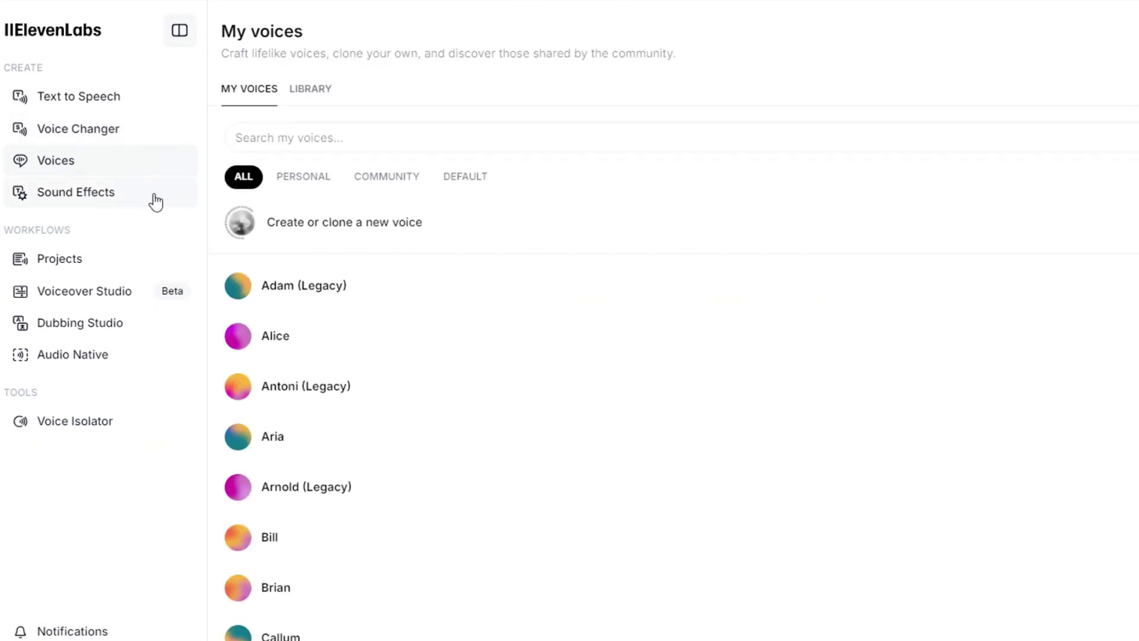
pyautogui.click(303, 176)
pyautogui.click(313, 98)
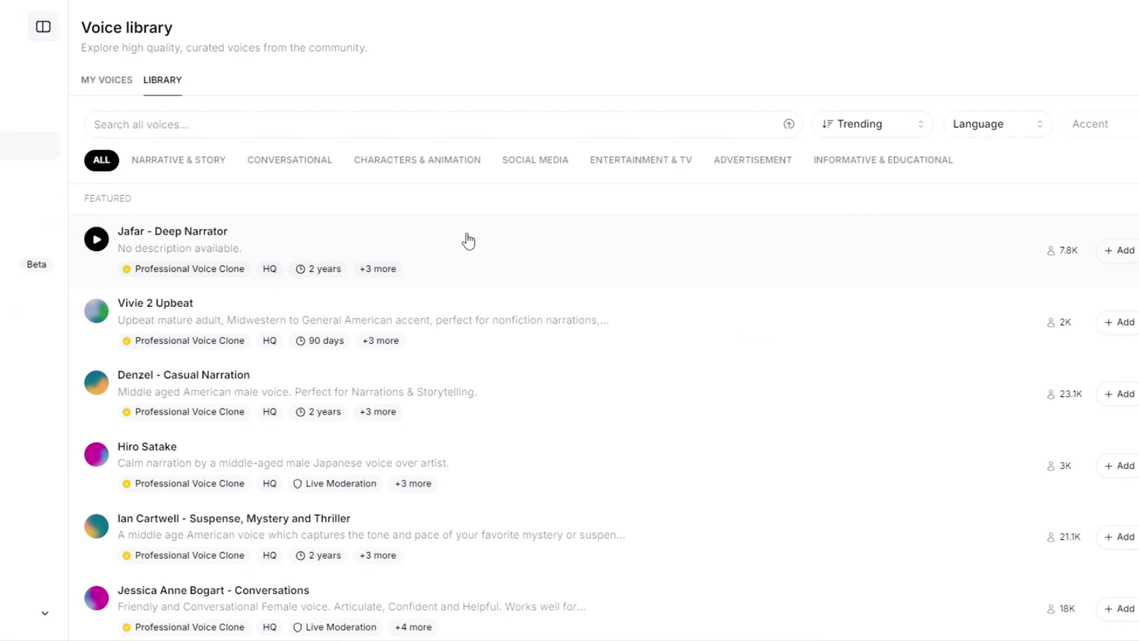
pyautogui.scroll(-4, 426, 281)
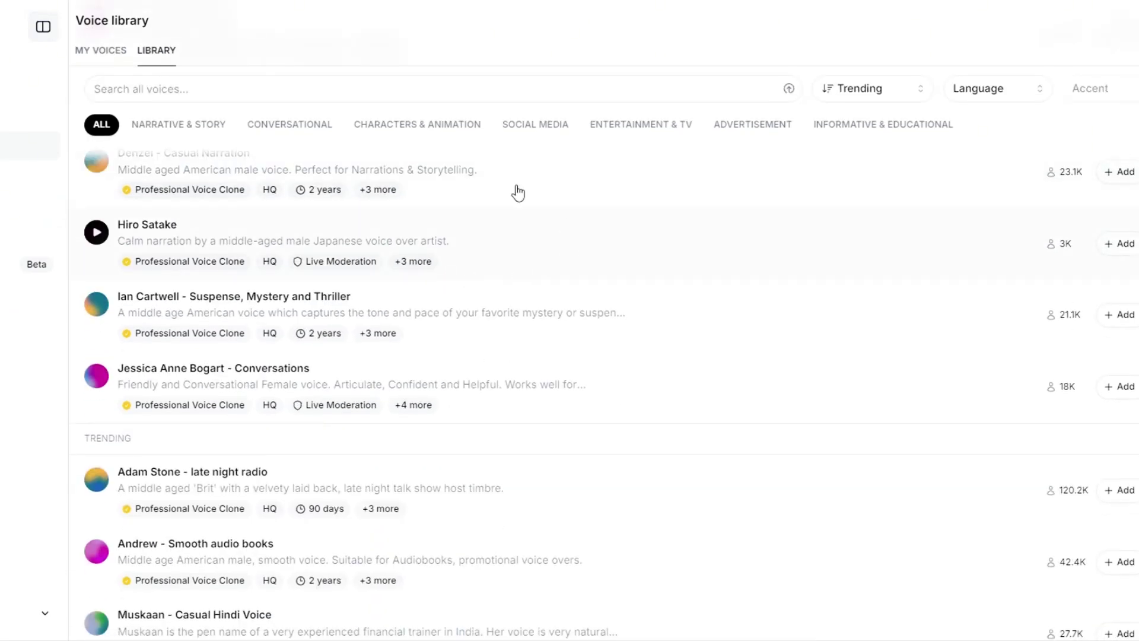
pyautogui.scroll(-4, 599, 360)
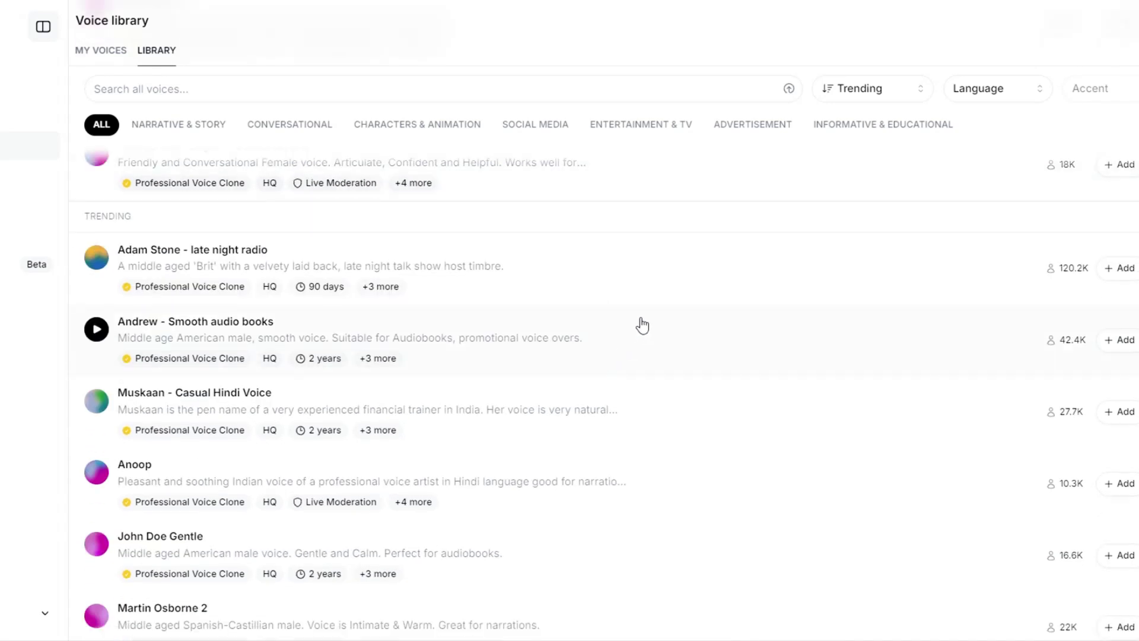
pyautogui.scroll(-4, 653, 392)
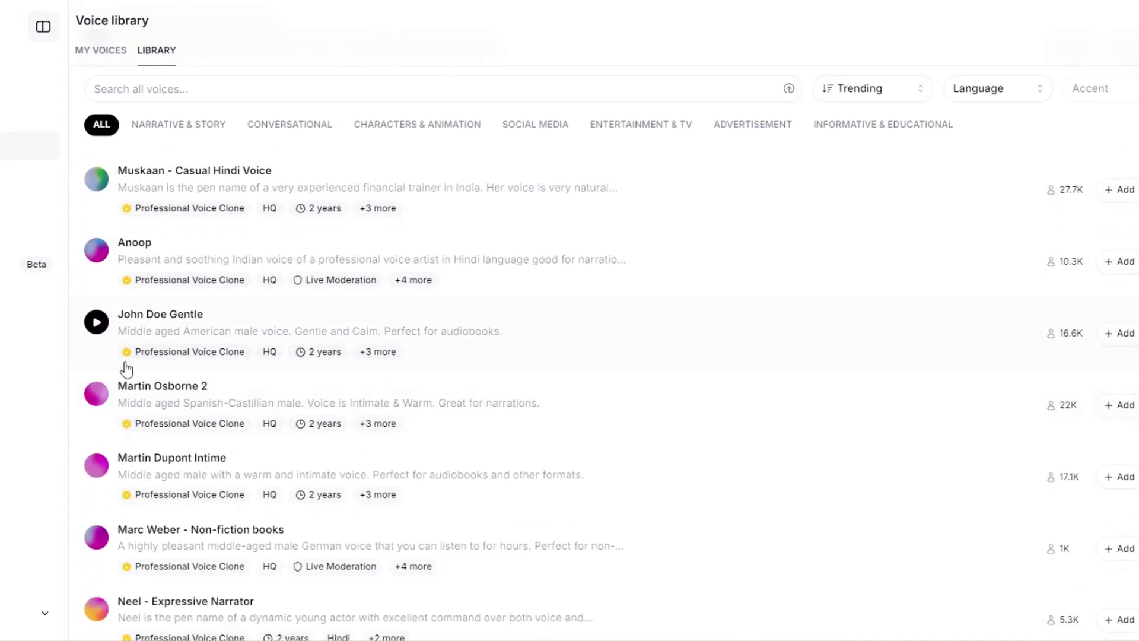
pyautogui.click(184, 389)
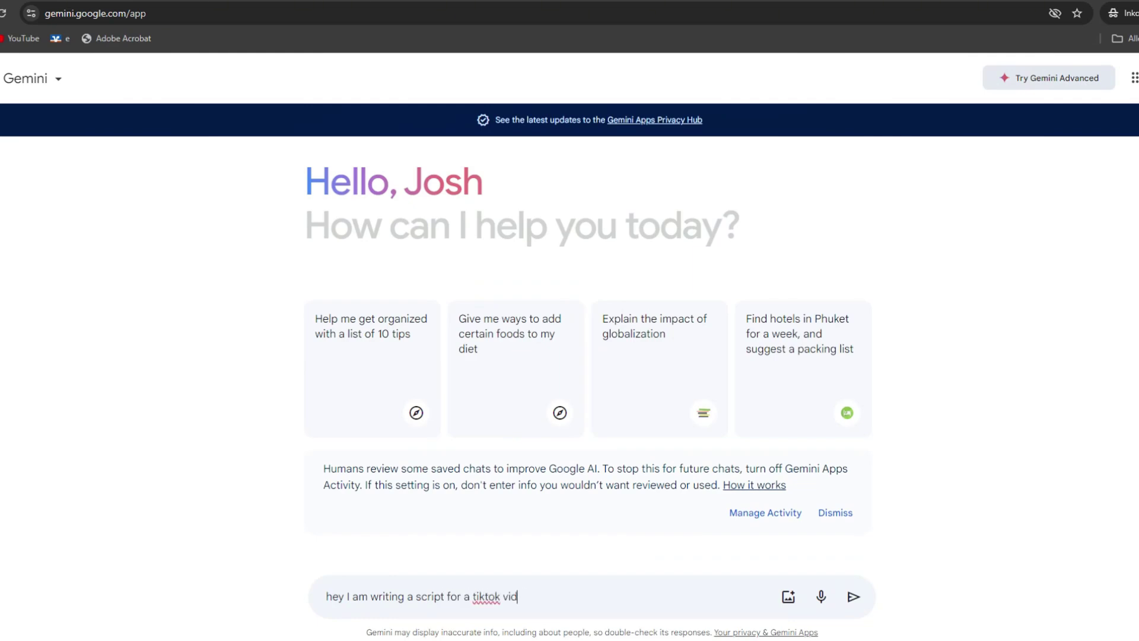
# Step: Ask Gemini for a short attention-catching TikTok script on the Bass Pro Shops in Memphis that describes why there is a pyramid in the USA
pyautogui.write('It is about the ')
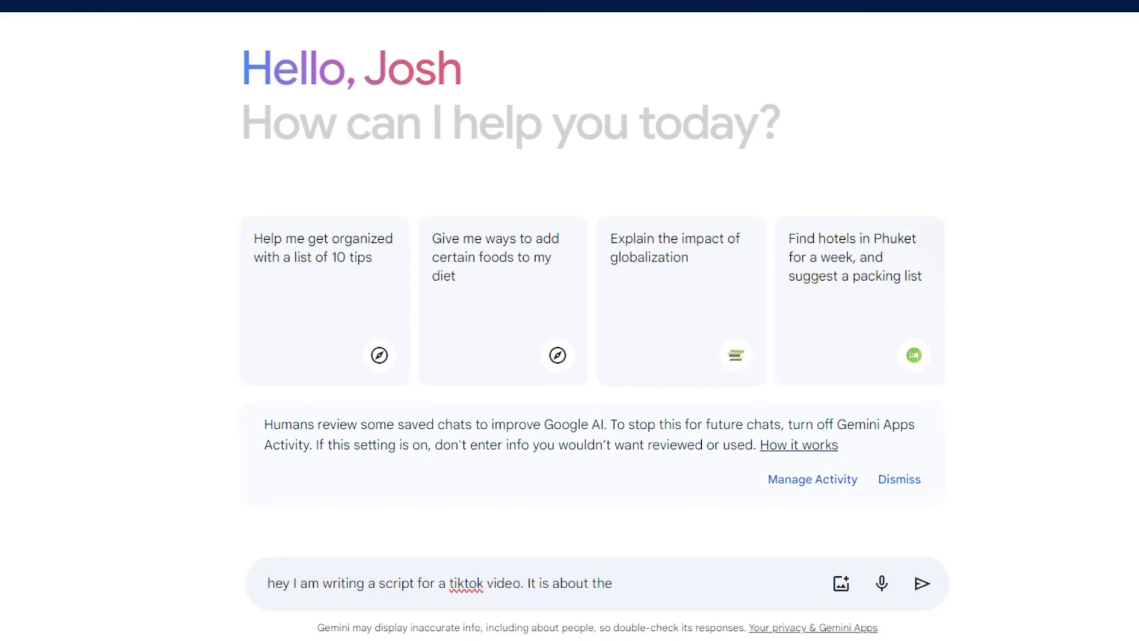
pyautogui.write('bass pro shops in the usa in memphis. Can you write me a short script that catches the attention of the people ')
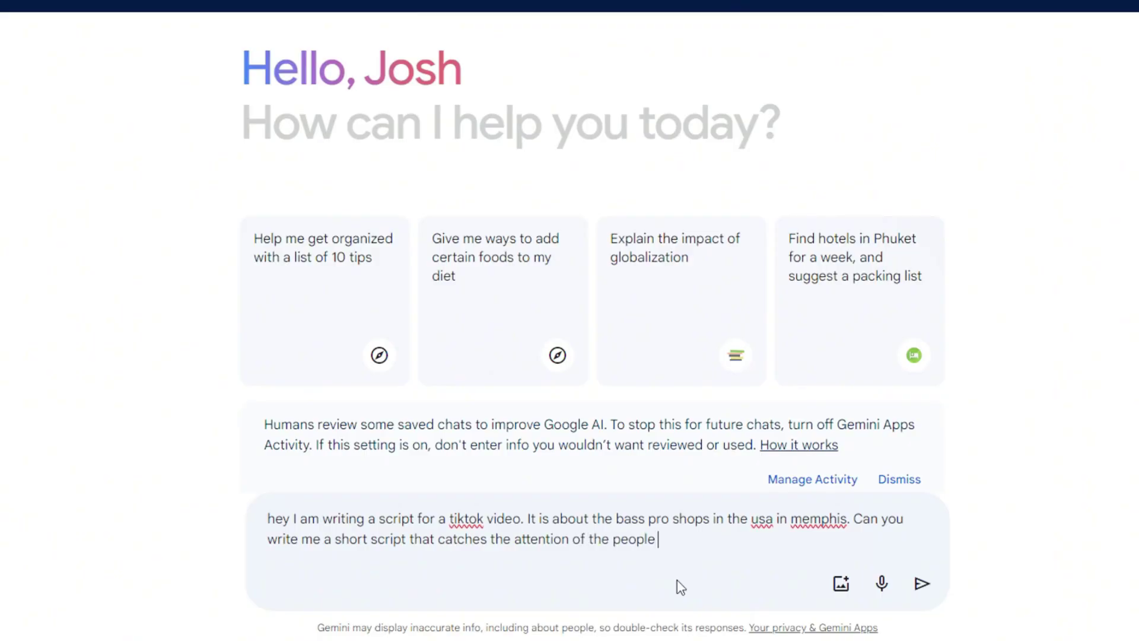
pyautogui.write('on tiktok and descr')
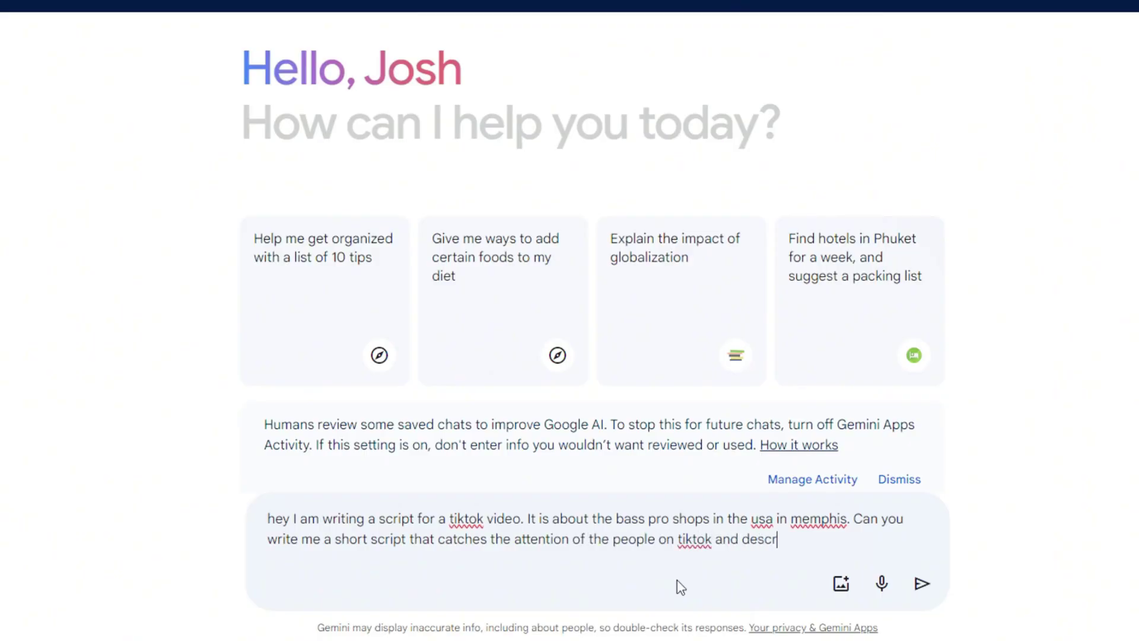
pyautogui.write('ibes why their is a py')
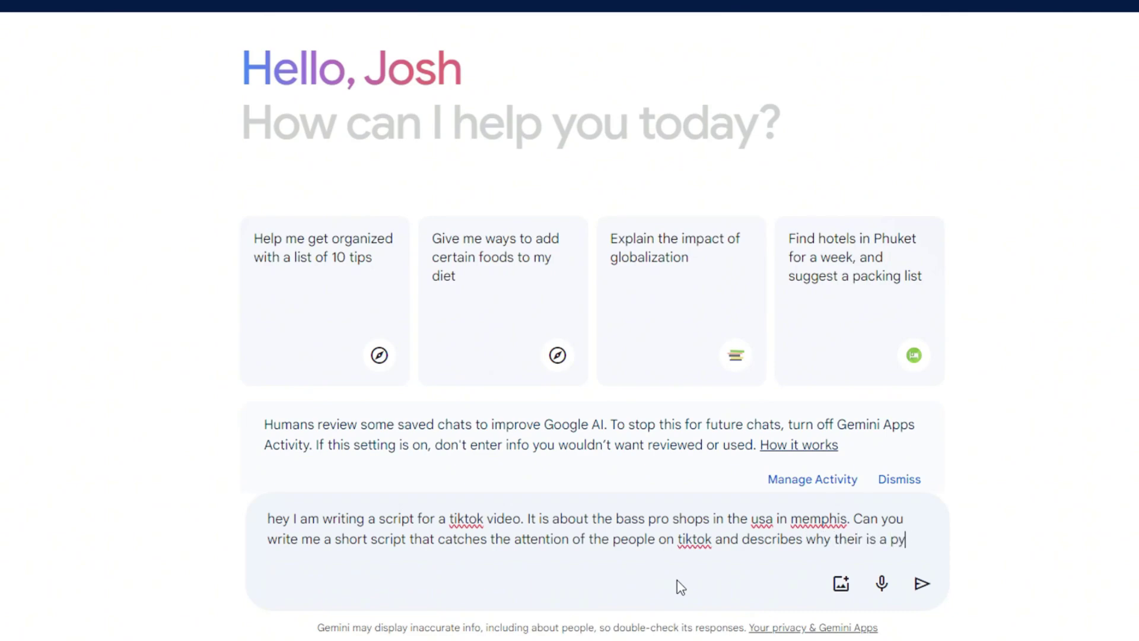
pyautogui.write('ramid in the U')
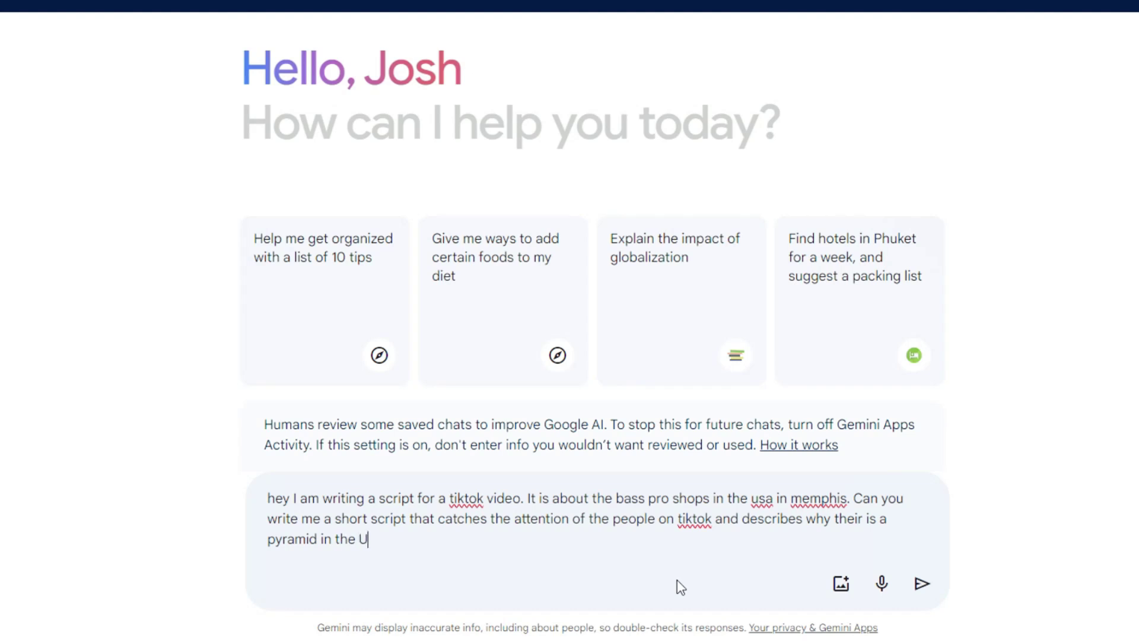
pyautogui.write('SA?')
pyautogui.press('Return')
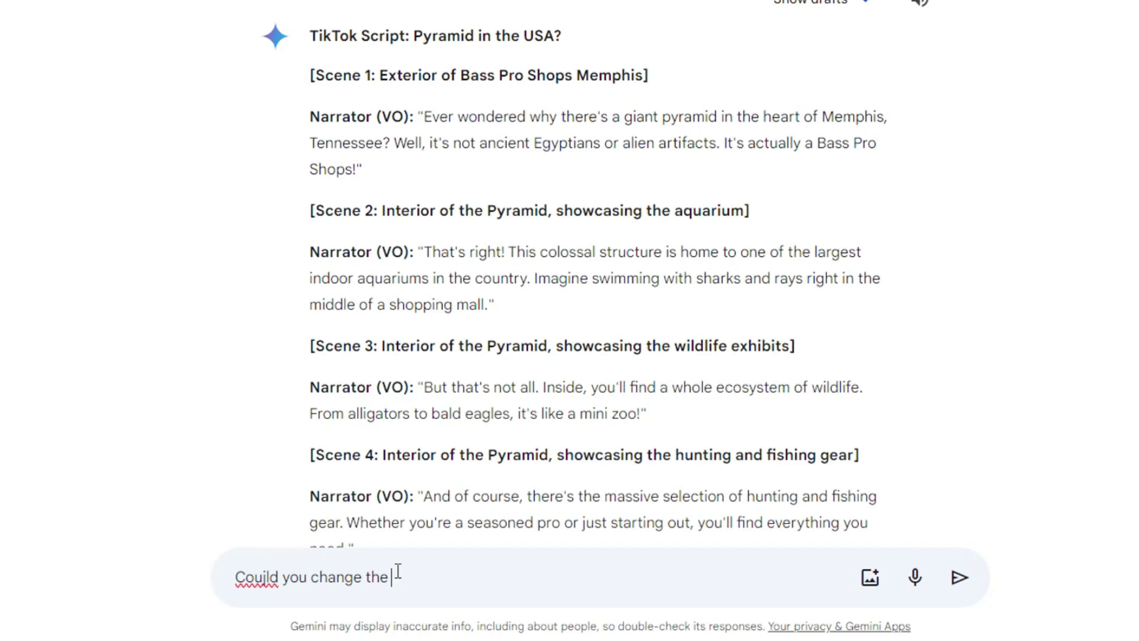
# Step: Ask Gemini to change the script's hook to something like "Did the USA steal one of the pyramids from egypt?"
pyautogui.write('click away from th')
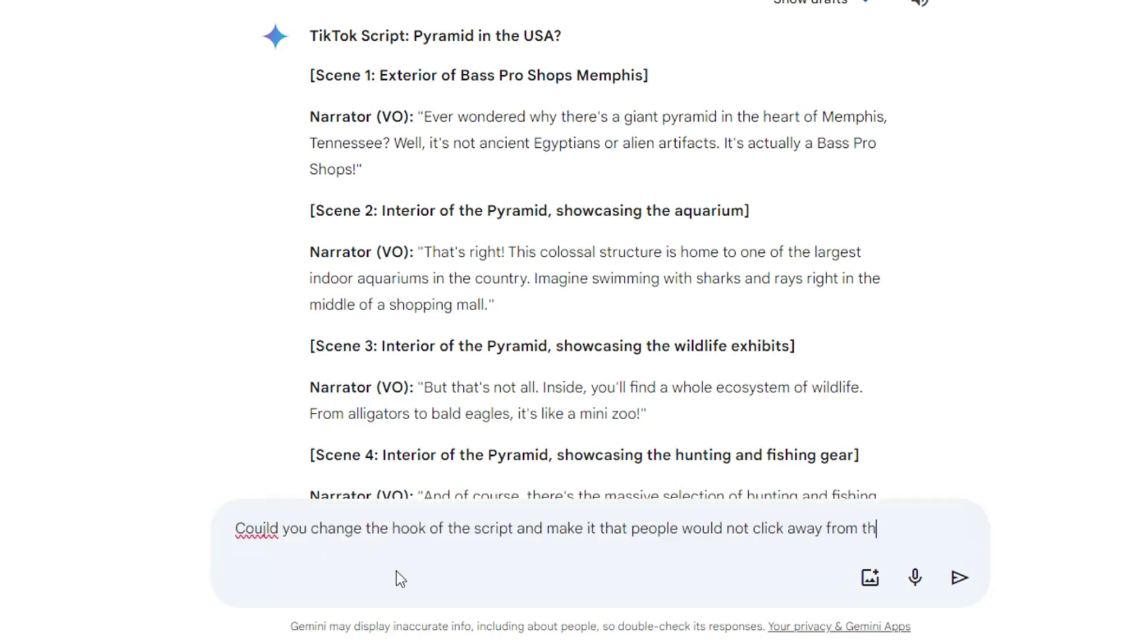
pyautogui.write('e video something like: Did the USA steal one of the pyramids from eg')
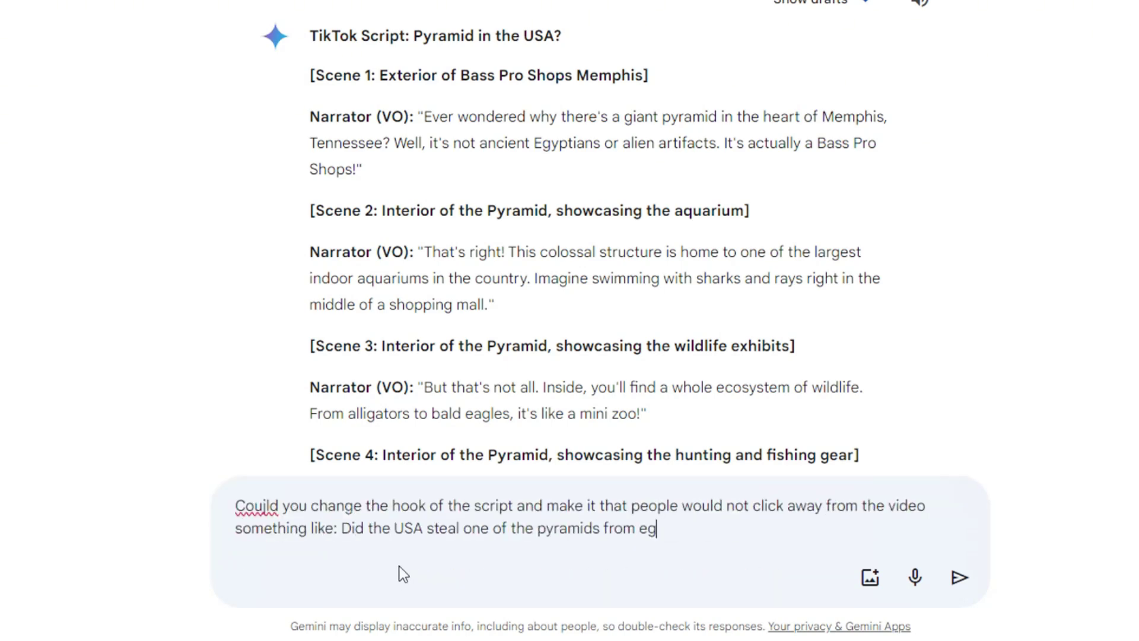
pyautogui.write('ypt?')
pyautogui.press('Return')
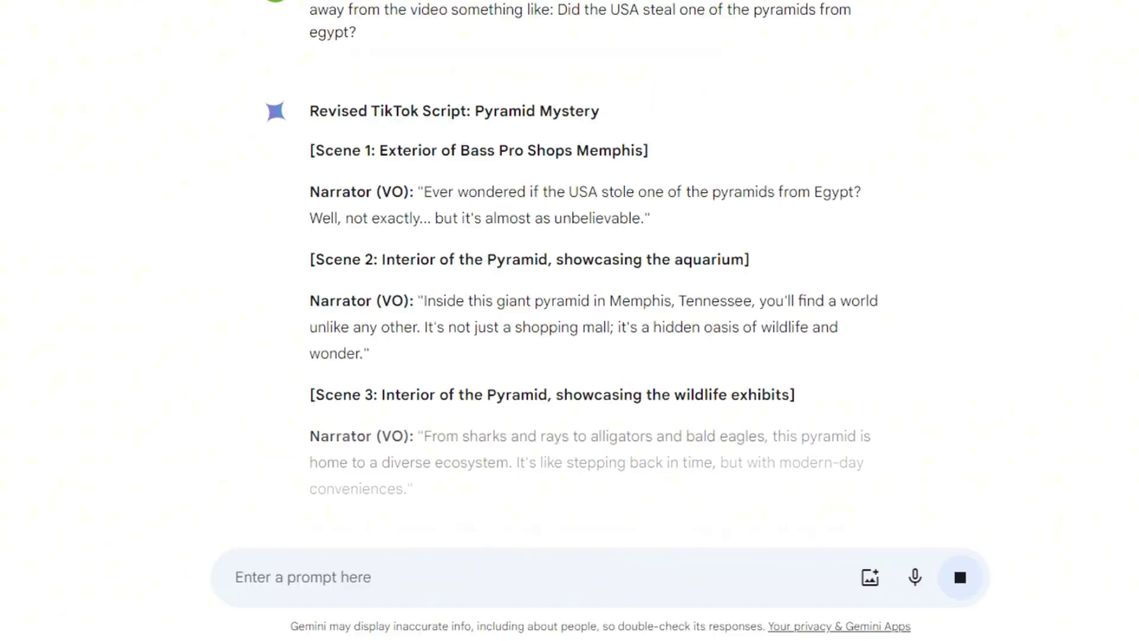
# Step: Copy the revised script into ElevenLabs speech synthesis and remove the Scene 2 heading and its narrator label
pyautogui.scroll(-1, 475, 297)
pyautogui.moveTo(418, 98); pyautogui.dragTo(850, 479)
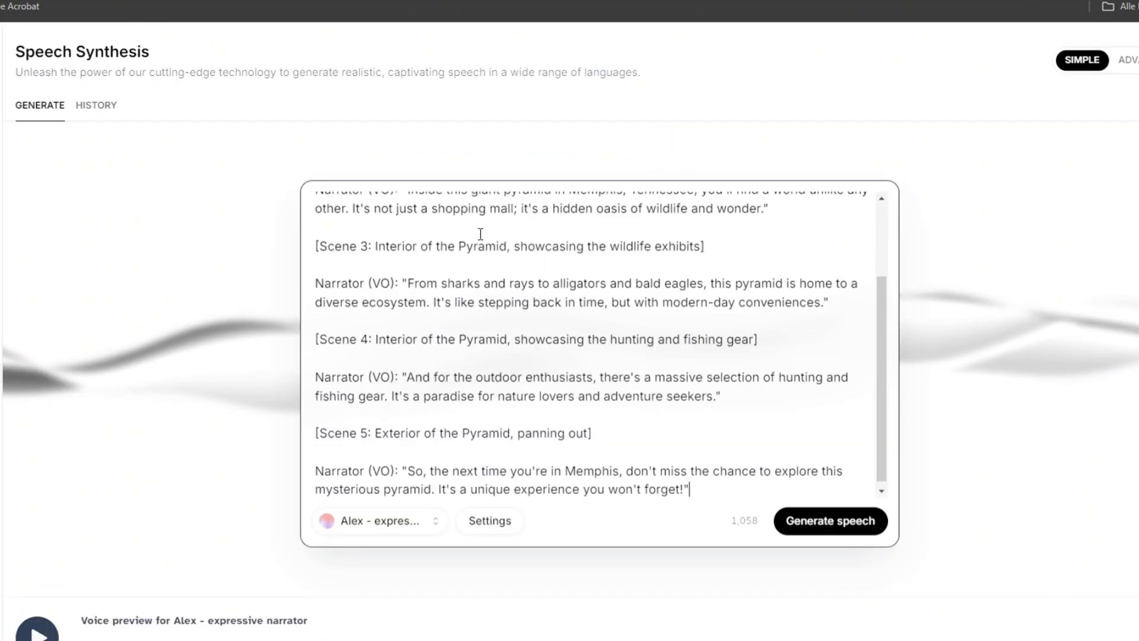
pyautogui.scroll(2, 693, 260)
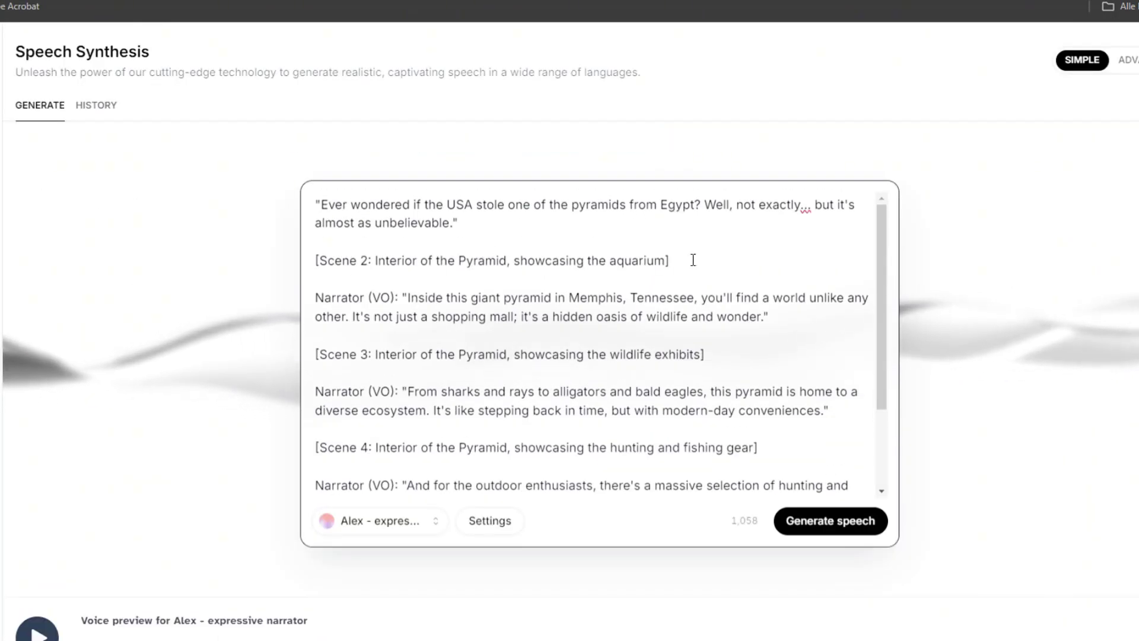
pyautogui.moveTo(693, 259); pyautogui.dragTo(272, 261)
pyautogui.press('BackSpace')
pyautogui.moveTo(403, 280); pyautogui.dragTo(221, 279)
pyautogui.press('BackSpace')
# Step: Delete the Scene 3 heading with its narrator label and the Scene 4 heading from the speech text
pyautogui.moveTo(709, 335); pyautogui.dragTo(215, 343)
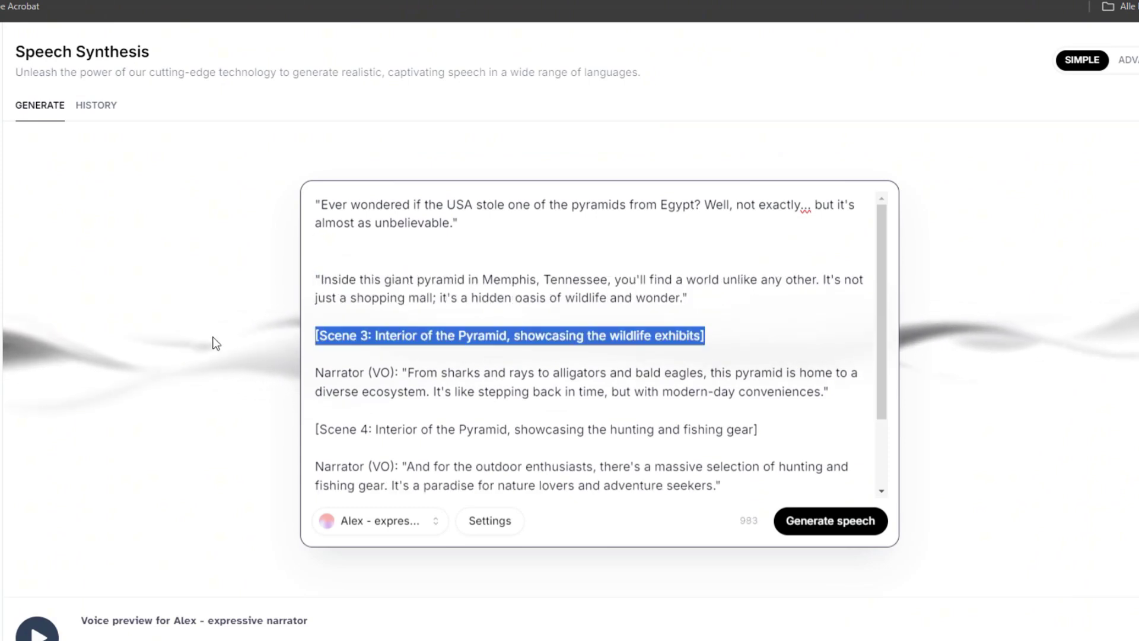
pyautogui.press('BackSpace')
pyautogui.moveTo(398, 335); pyautogui.dragTo(226, 337)
pyautogui.press('BackSpace')
pyautogui.moveTo(313, 390); pyautogui.dragTo(758, 389)
pyautogui.press('BackSpace')
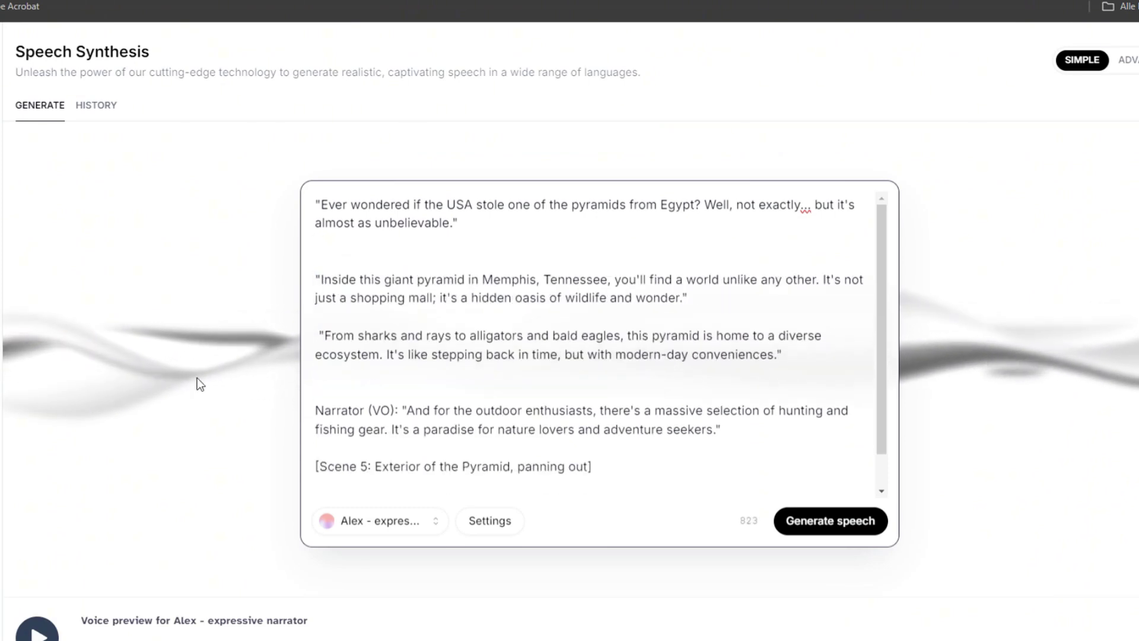
# Step: Delete the Scene 5 heading and the last two "Narrator (VO):" labels from the speech text
pyautogui.moveTo(399, 410); pyautogui.dragTo(186, 404)
pyautogui.press('BackSpace')
pyautogui.moveTo(593, 467); pyautogui.dragTo(187, 440)
pyautogui.press('BackSpace')
pyautogui.scroll(-1, 402, 463)
pyautogui.moveTo(402, 463); pyautogui.dragTo(315, 463)
pyautogui.press('BackSpace')
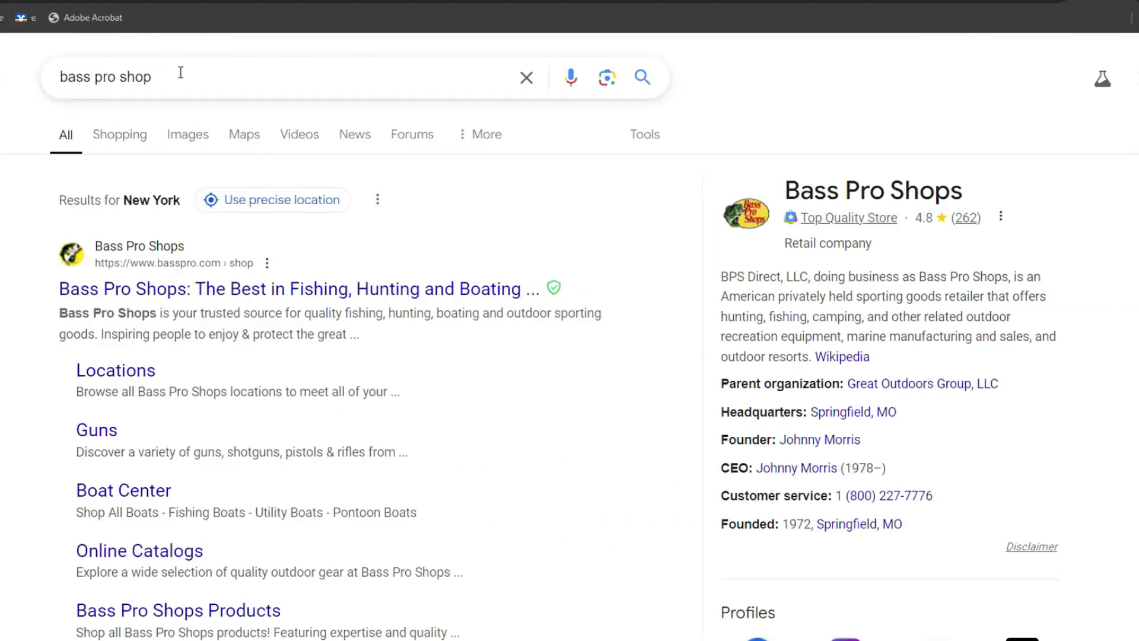
# Step: Search Google Images for "bass pro shop inside" and open the source page of an interior photo
pyautogui.click(178, 73)
pyautogui.write('inside')
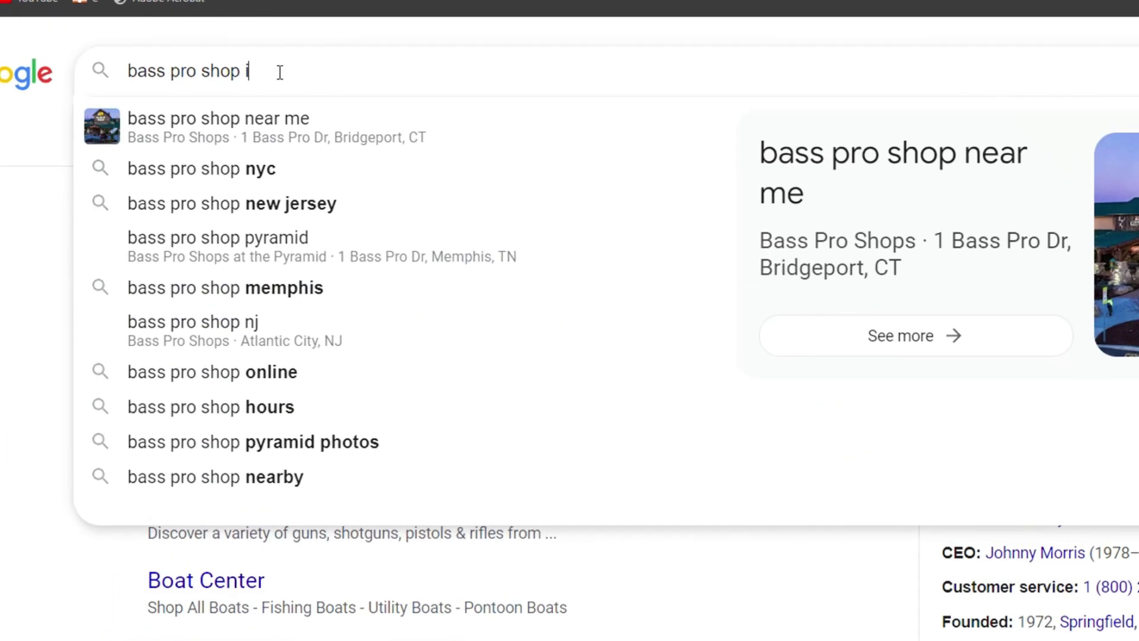
pyautogui.press('Return')
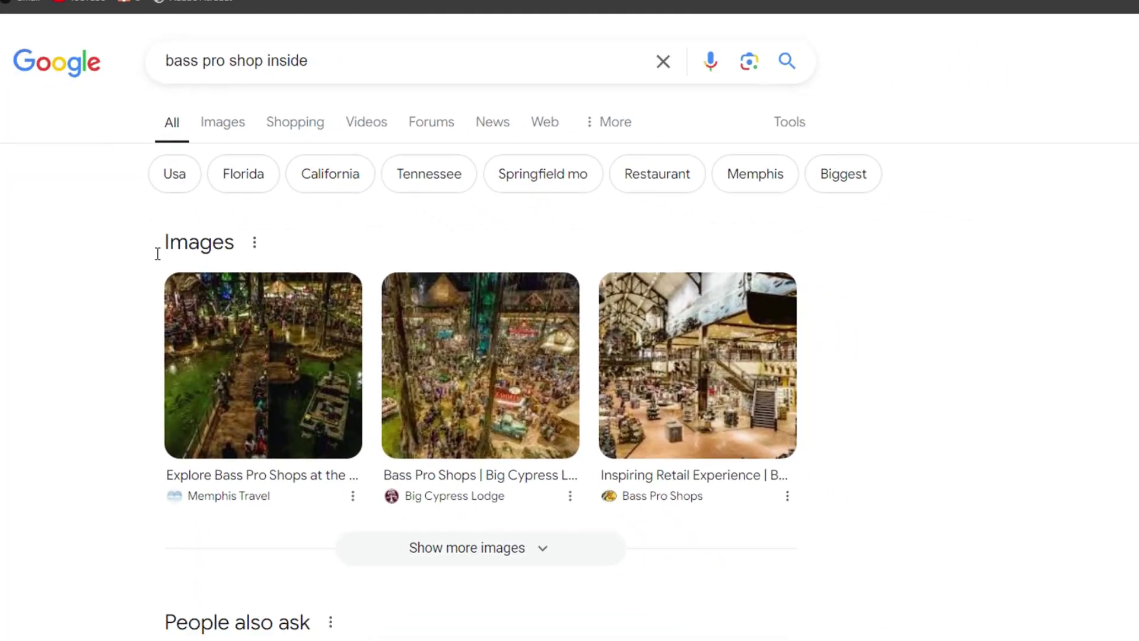
pyautogui.click(132, 143)
pyautogui.scroll(-1, 852, 369)
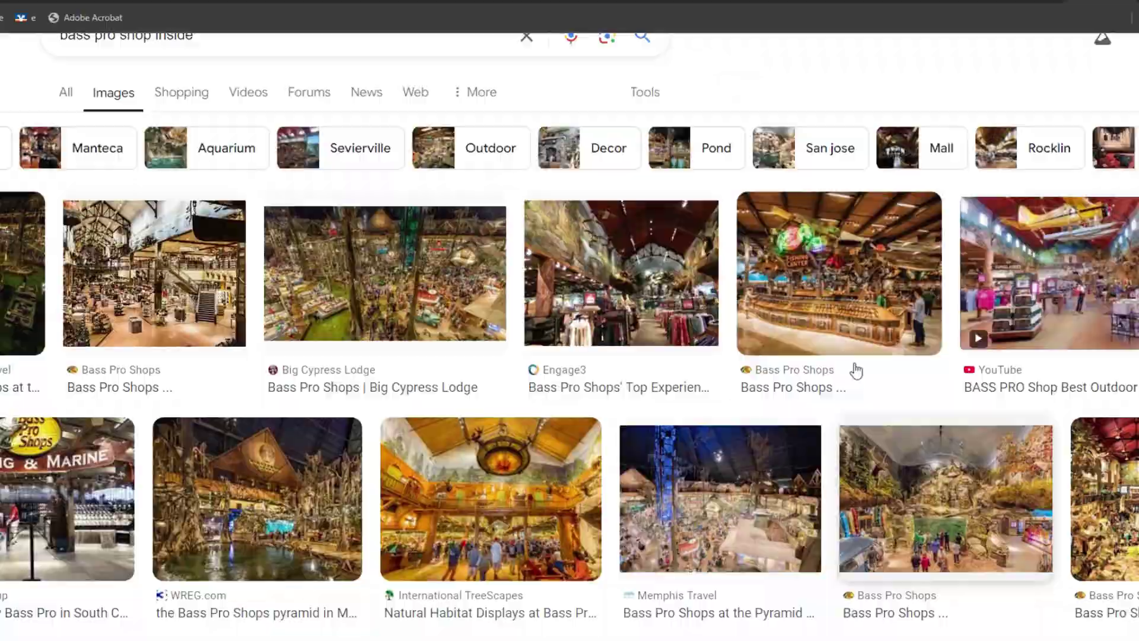
pyautogui.click(852, 362)
pyautogui.click(881, 387)
# Step: Examine the page's photos of the attractions inside Bass Pro Shops, from the waterfowling heritage center to the gun center
pyautogui.scroll(-10, 440, 511)
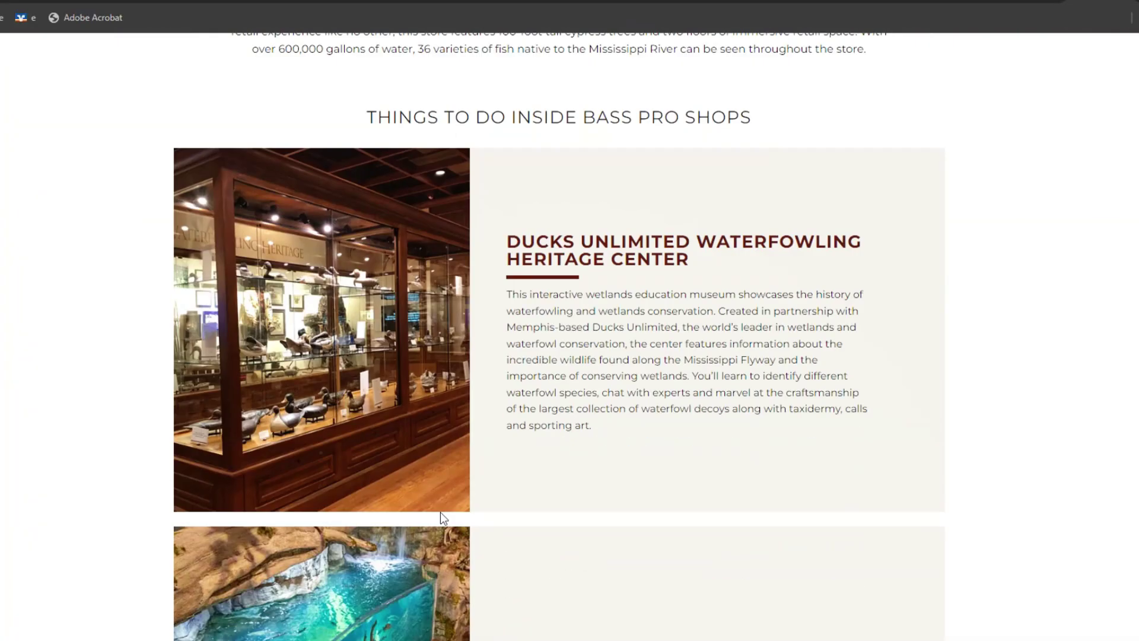
pyautogui.scroll(-6, 336, 315)
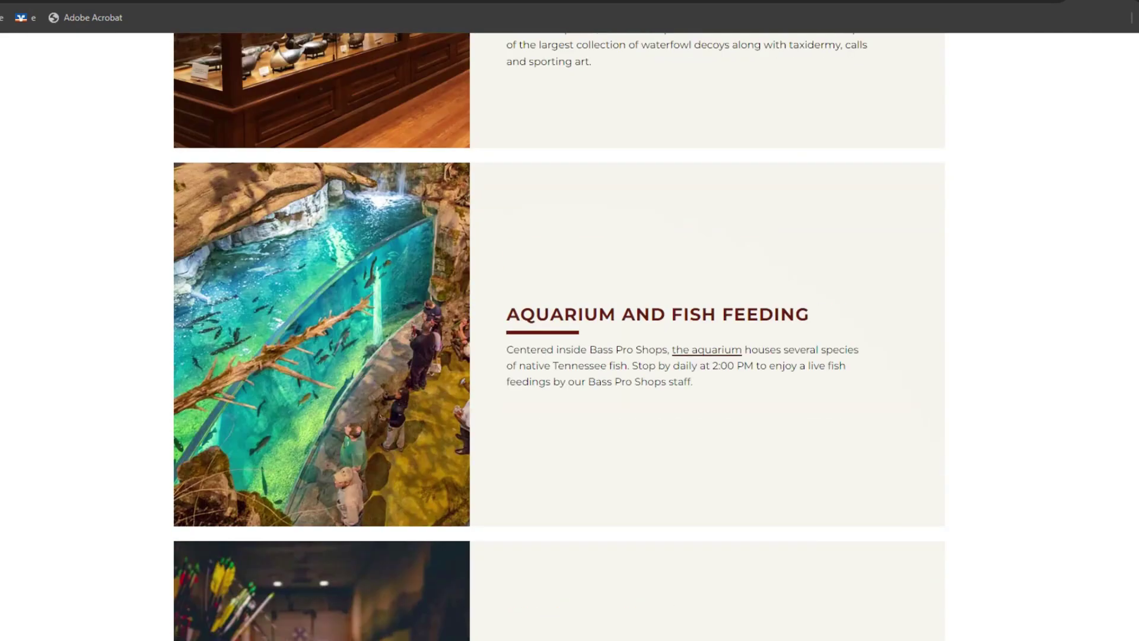
pyautogui.scroll(-6, 241, 198)
pyautogui.scroll(-12, 462, 478)
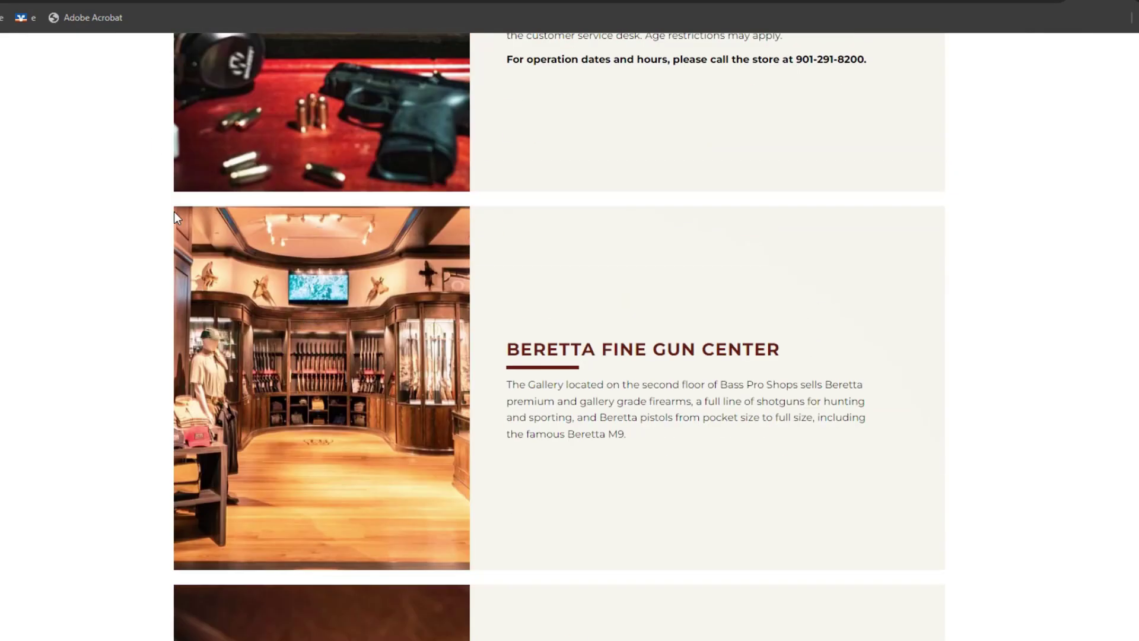
# Step: Switch to CapCut and place the ElevenLabs narration and the Untitled (2).mp4 pyramid clip on the timeline
pyautogui.moveTo(506, 348); pyautogui.dragTo(521, 518)
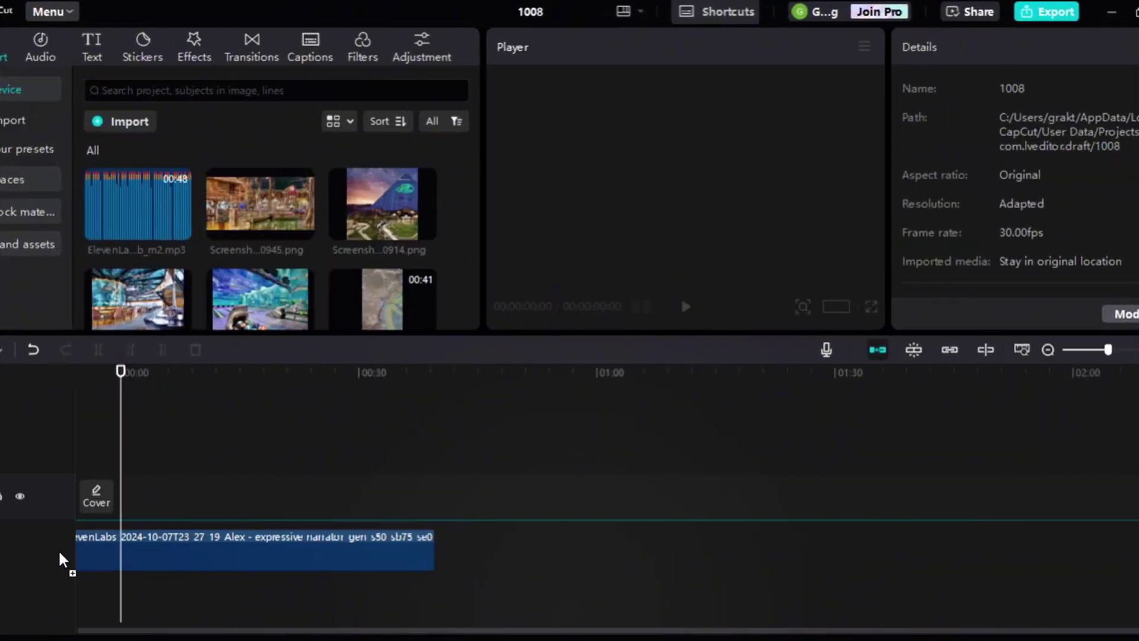
pyautogui.moveTo(59, 560); pyautogui.dragTo(62, 560)
pyautogui.scroll(-2, 380, 237)
pyautogui.moveTo(383, 224); pyautogui.dragTo(208, 496)
pyautogui.scroll(2, 166, 494)
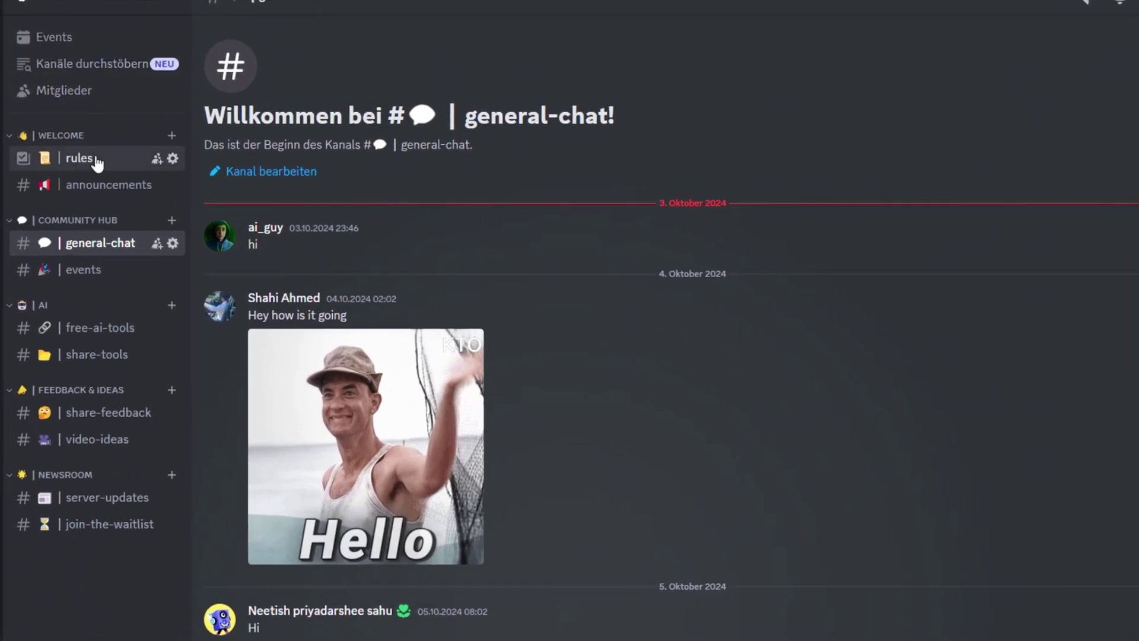
# Step: Switch to the Discord server and look through its rules, announcements and video-ideas channels
pyautogui.click(96, 161)
pyautogui.click(101, 188)
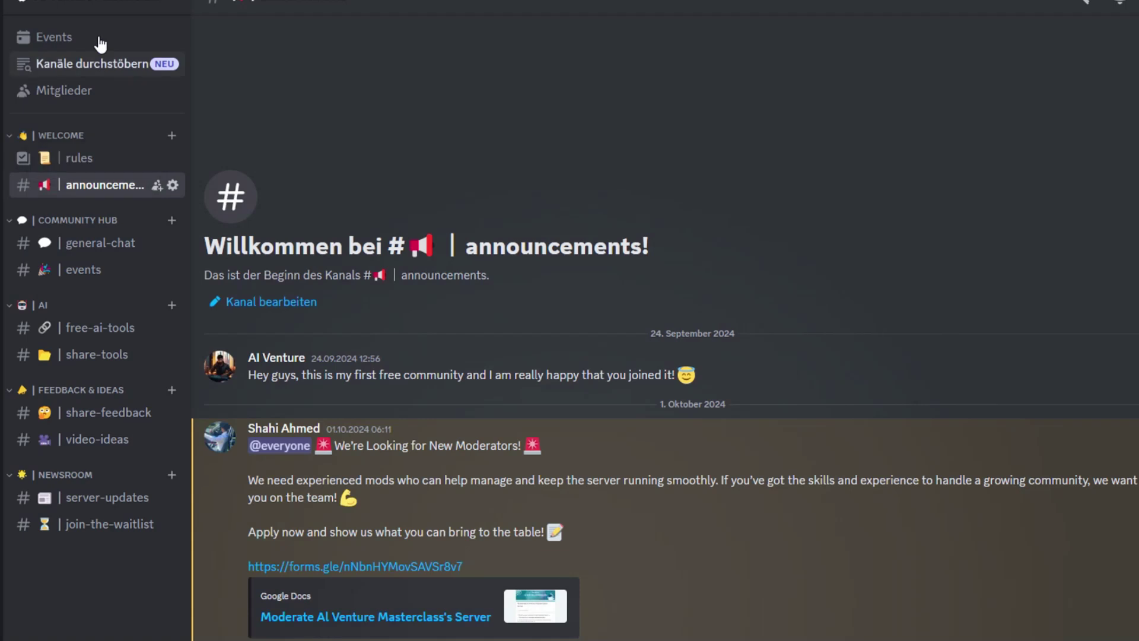
pyautogui.click(98, 440)
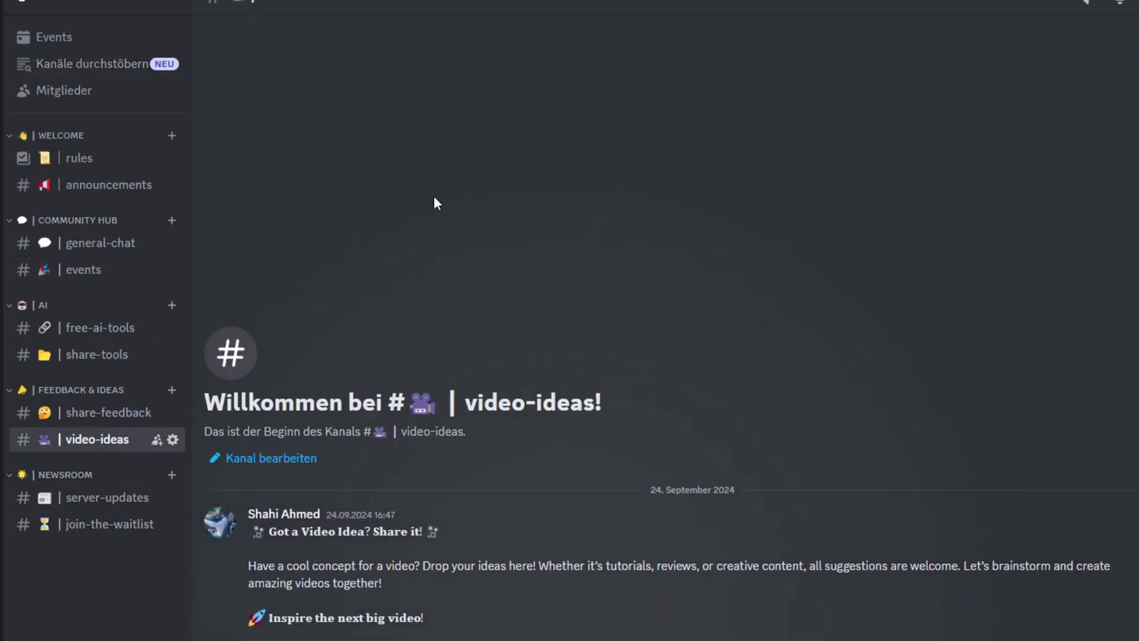
pyautogui.click(83, 159)
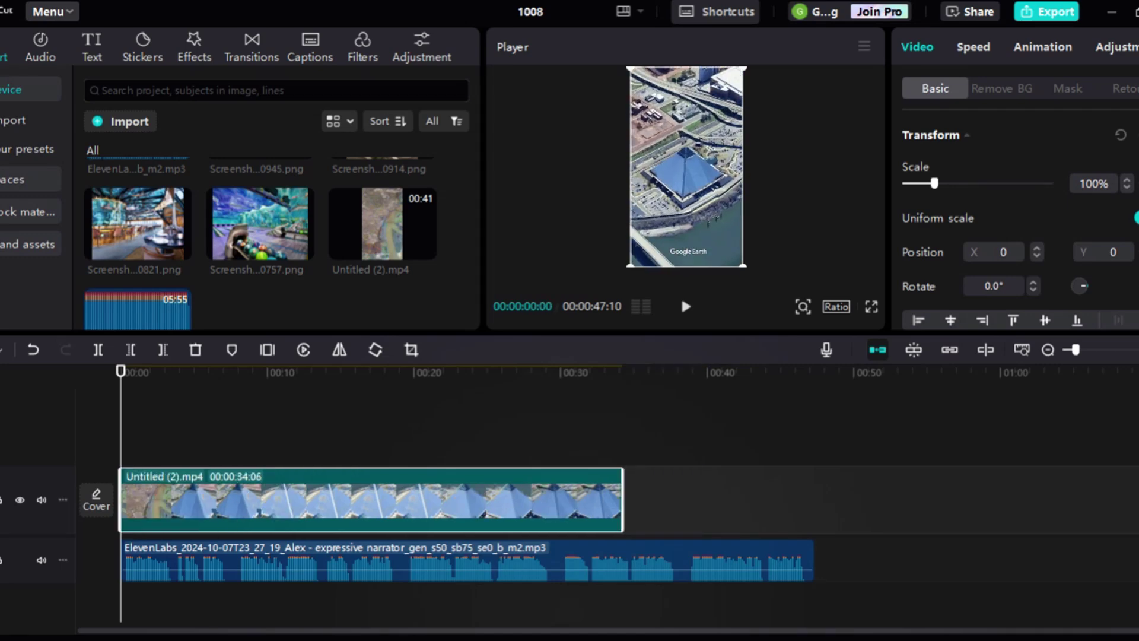
# Step: Return to the CapCut project and raise the narration clip's volume to 9.0 dB
pyautogui.click(1094, 350)
pyautogui.click(1094, 349)
pyautogui.click(159, 536)
pyautogui.click(305, 557)
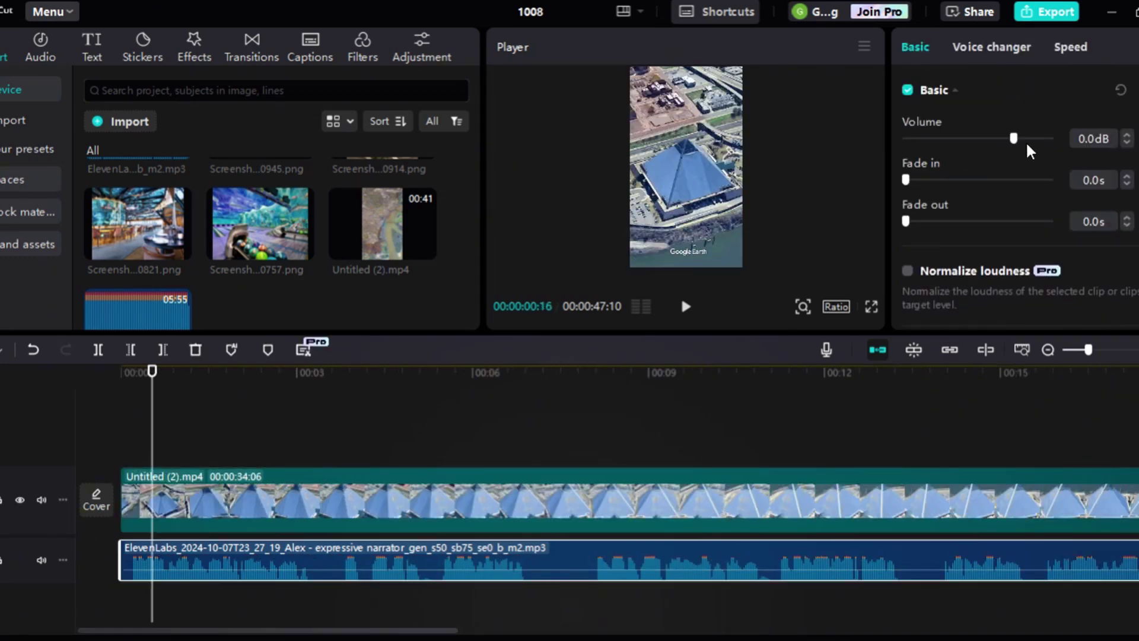
# Step: Split the narration at about 3 s and 6 s, trim away the silent pauses and close the gaps
pyautogui.click(320, 372)
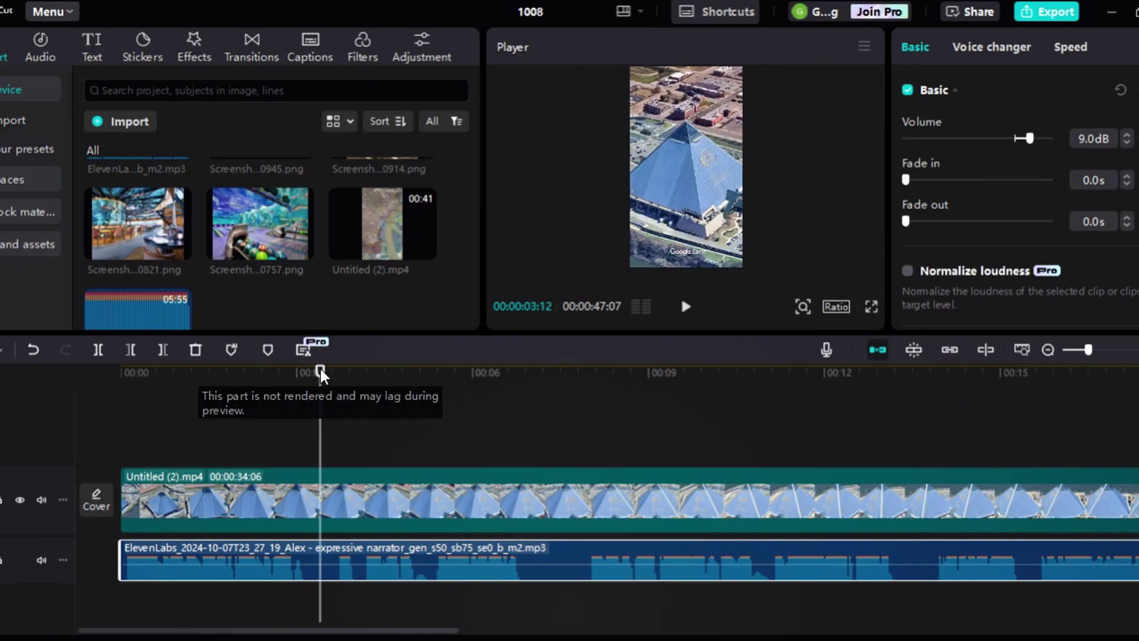
pyautogui.click(98, 349)
pyautogui.moveTo(332, 551); pyautogui.dragTo(334, 550)
pyautogui.moveTo(375, 552); pyautogui.dragTo(358, 551)
pyautogui.moveTo(529, 380); pyautogui.dragTo(514, 384)
pyautogui.click(96, 351)
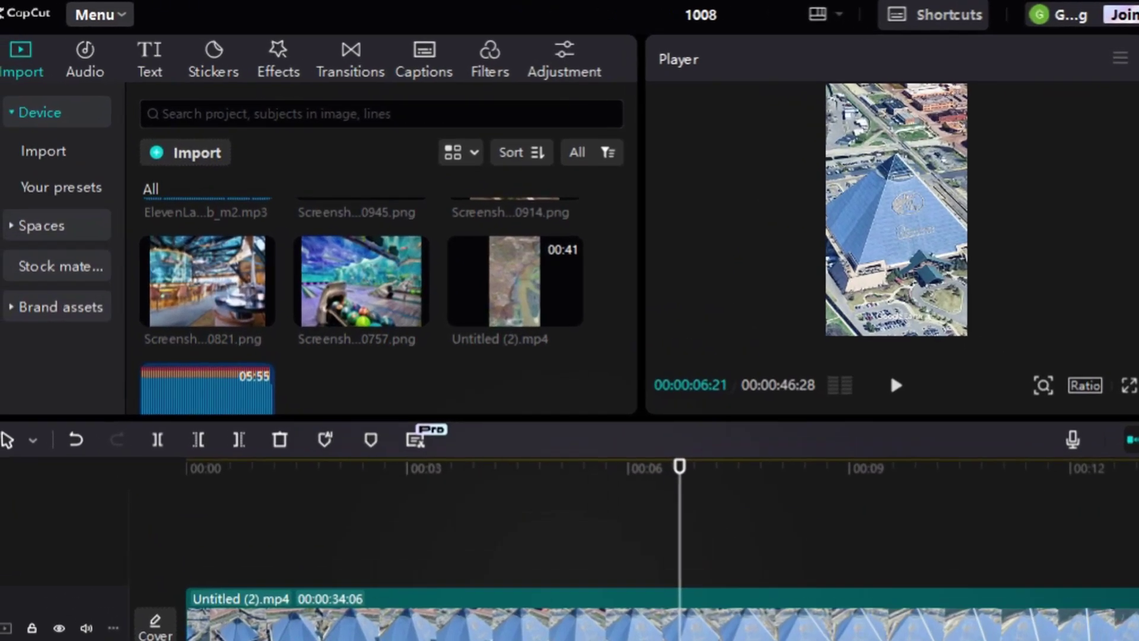
pyautogui.click(716, 480)
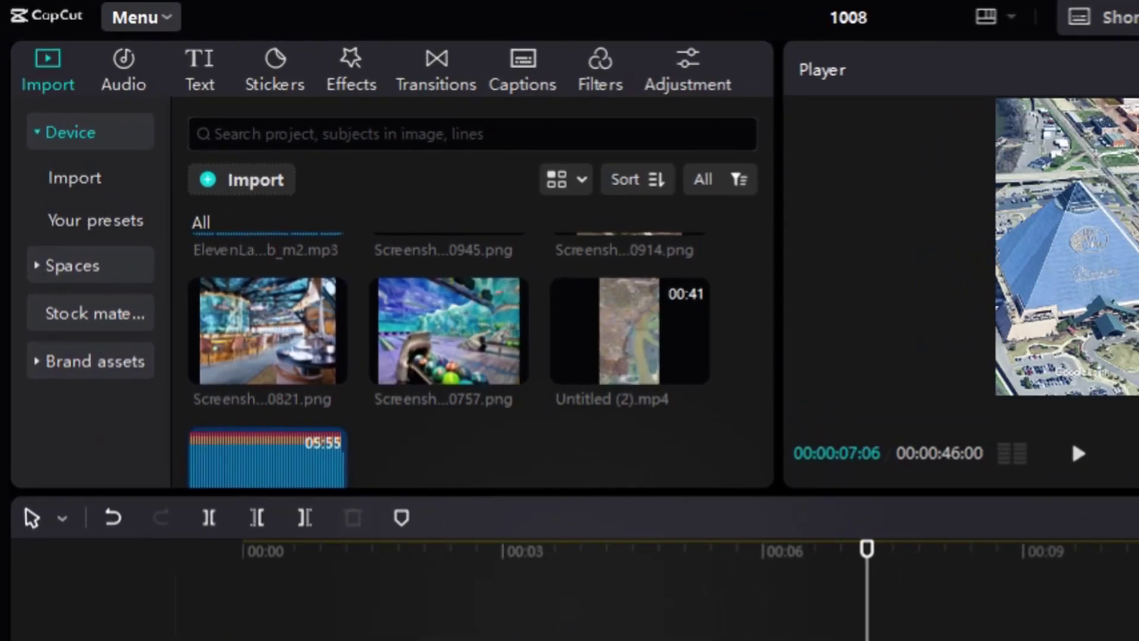
pyautogui.hscroll(5, 593, 534)
pyautogui.click(536, 480)
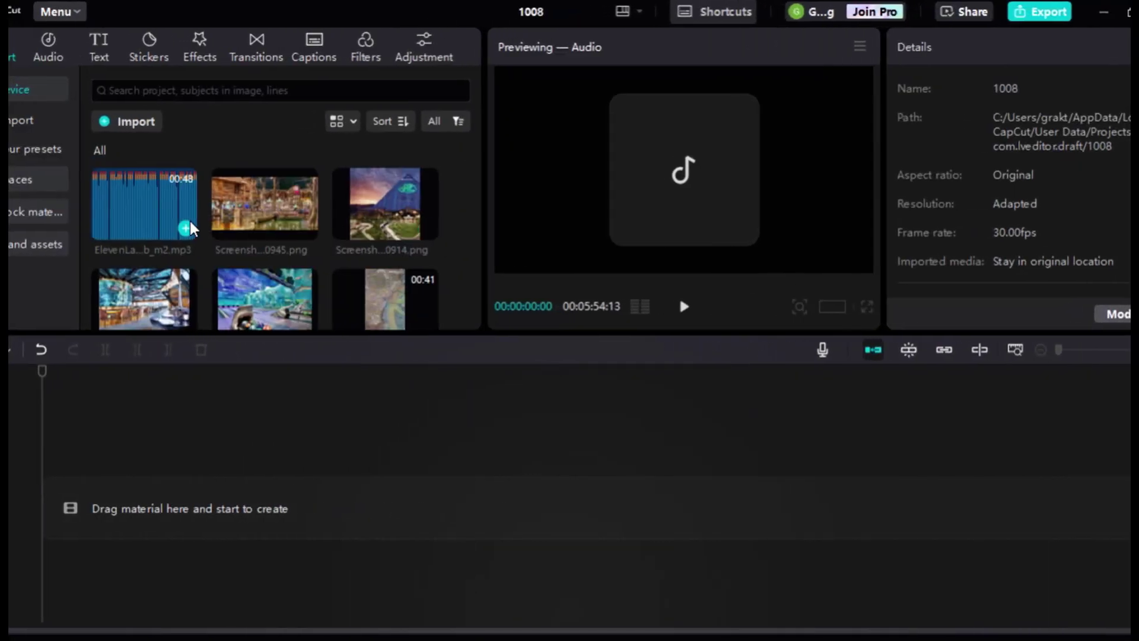
# Step: Add the narration audio and the Untitled (2).mp4 Google Earth clip to the empty timeline
pyautogui.click(345, 331)
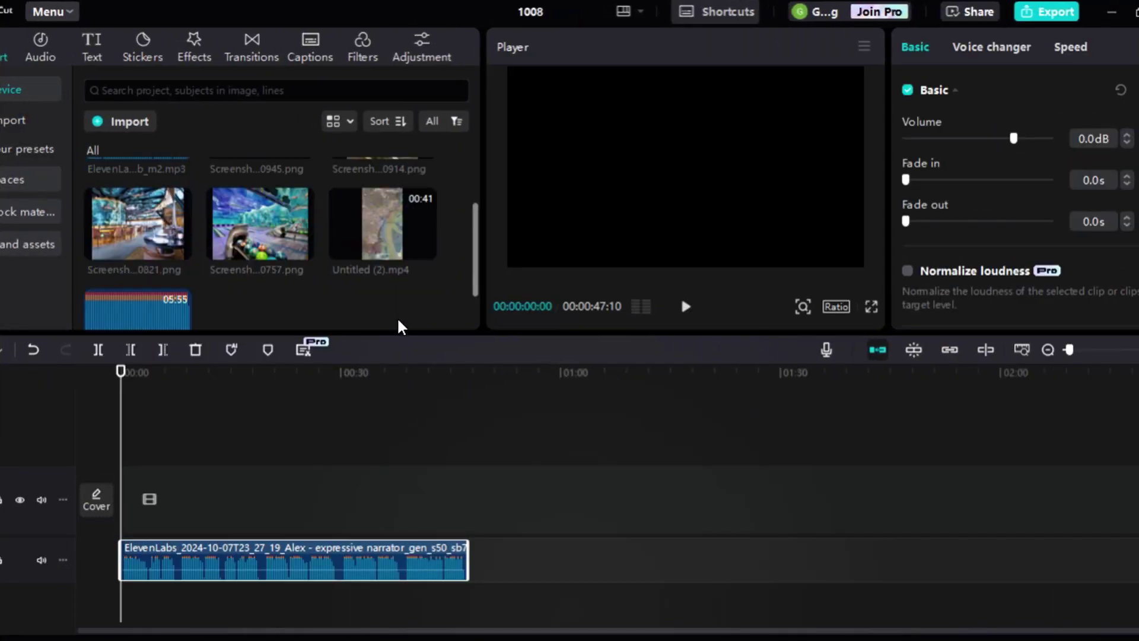
pyautogui.moveTo(122, 504); pyautogui.dragTo(204, 505)
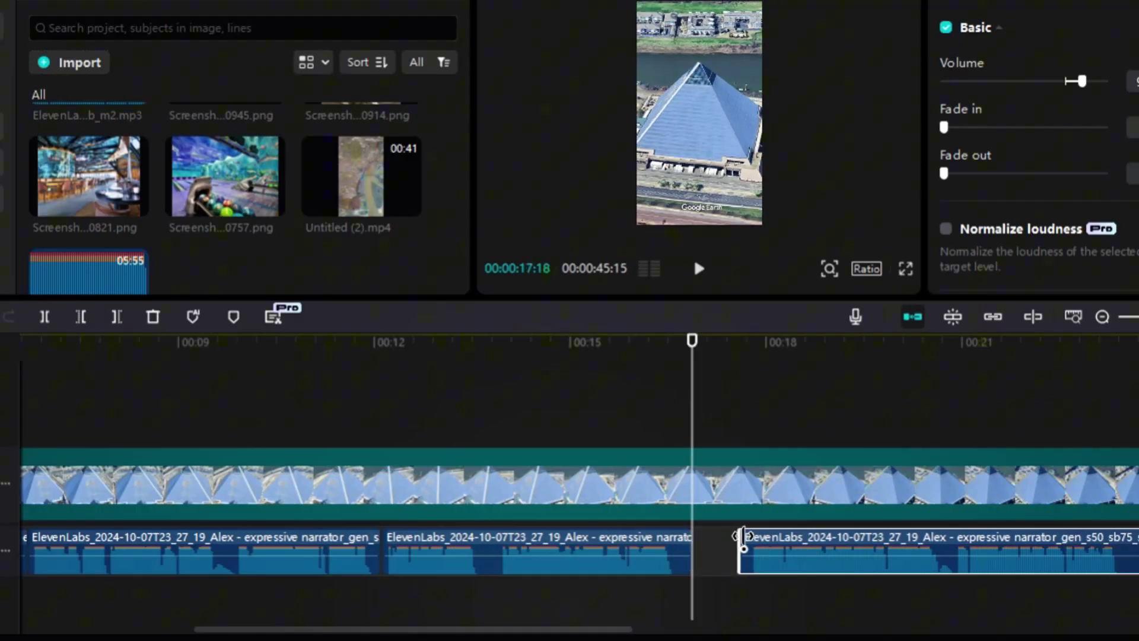
# Step: Close the narration gap at about 17 s and cut out the silent pause at about 26 s
pyautogui.moveTo(765, 545); pyautogui.dragTo(721, 538)
pyautogui.moveTo(605, 629); pyautogui.dragTo(783, 628)
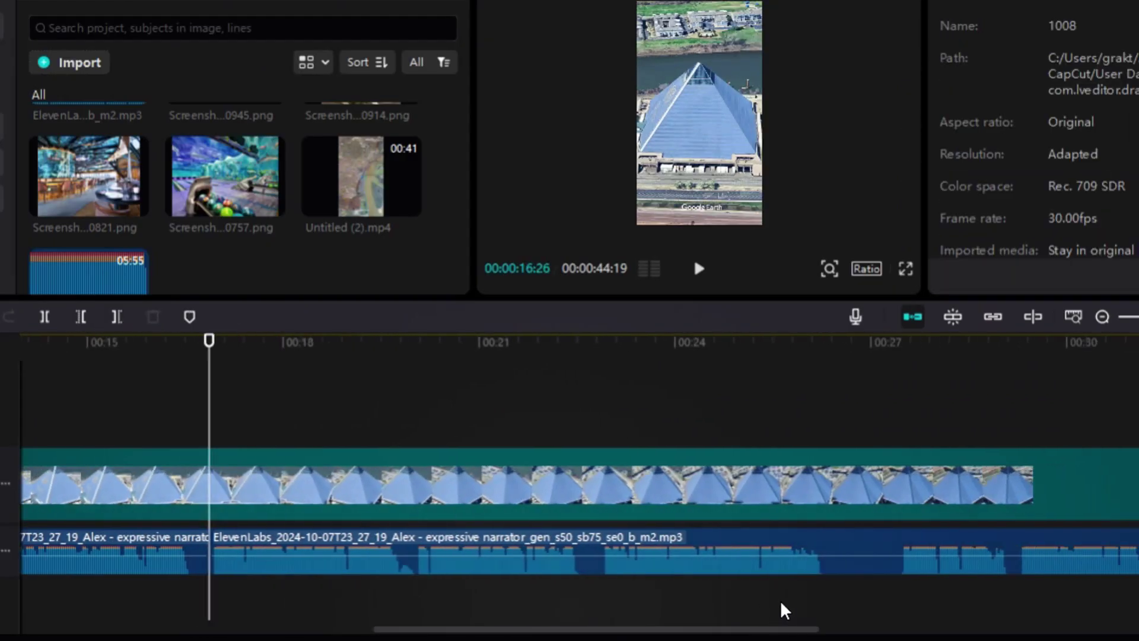
pyautogui.click(832, 353)
pyautogui.click(816, 561)
pyautogui.click(44, 317)
pyautogui.moveTo(835, 552); pyautogui.dragTo(900, 552)
pyautogui.moveTo(941, 543); pyautogui.dragTo(880, 542)
# Step: Split the narration at about 34 s and trim the silence from the start of the following part
pyautogui.moveTo(794, 629); pyautogui.dragTo(1003, 617)
pyautogui.click(792, 343)
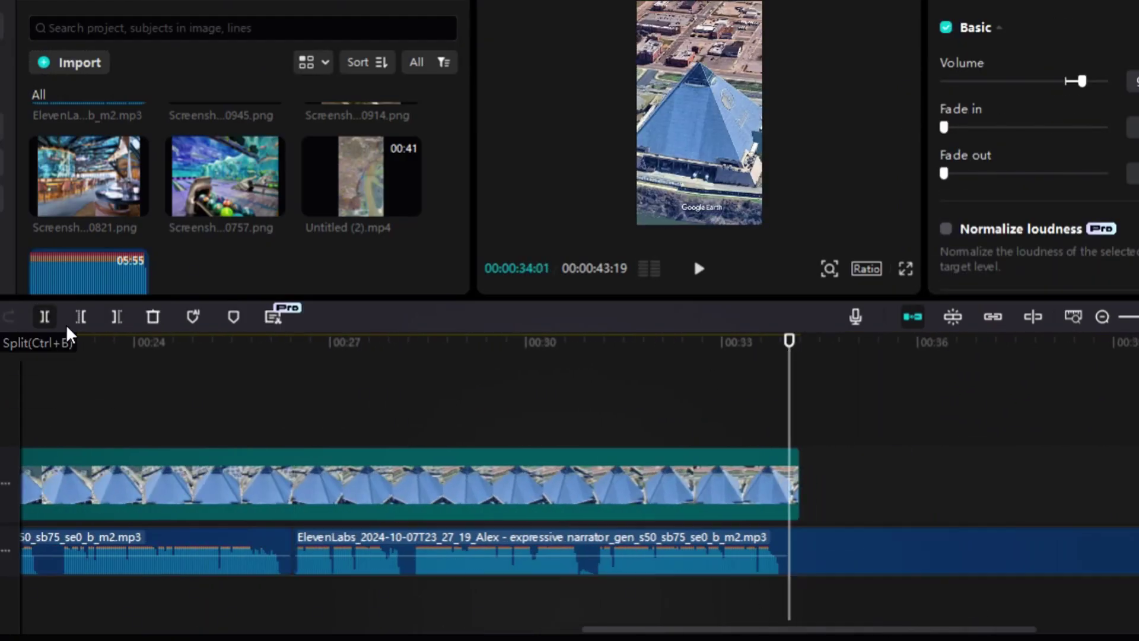
pyautogui.click(44, 316)
pyautogui.moveTo(792, 552); pyautogui.dragTo(834, 552)
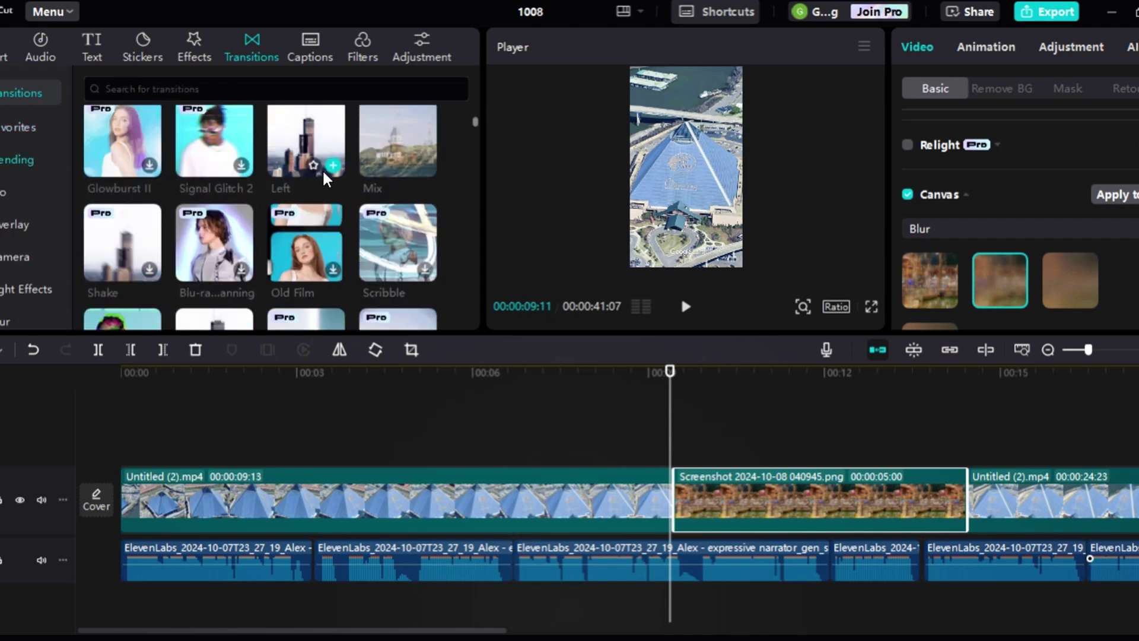
# Step: Add a Left transition before the 040945 screenshot, place the swish_whoosh (large) sound effect beneath it and preview the cut
pyautogui.moveTo(178, 197); pyautogui.dragTo(657, 603)
pyautogui.click(686, 307)
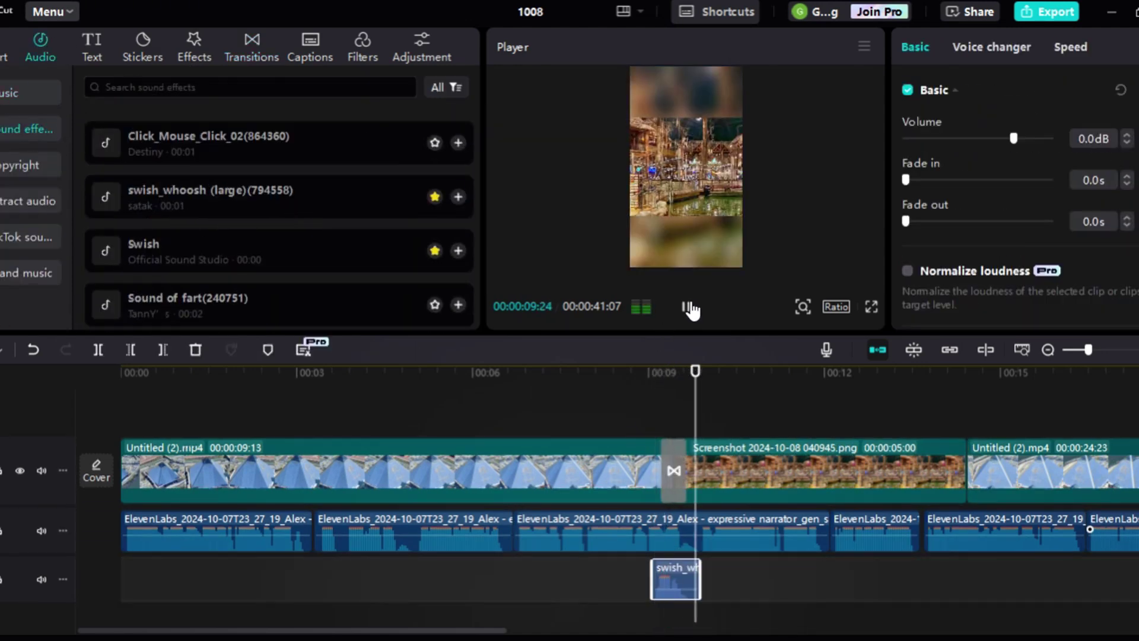
pyautogui.click(686, 307)
# Step: Keyframe a zoom on the 040945 screenshot that reaches 177% scale at about 12 s, and shorten the end of the clip
pyautogui.click(771, 475)
pyautogui.click(1138, 136)
pyautogui.moveTo(739, 371); pyautogui.dragTo(834, 374)
pyautogui.moveTo(786, 216); pyautogui.dragTo(829, 234)
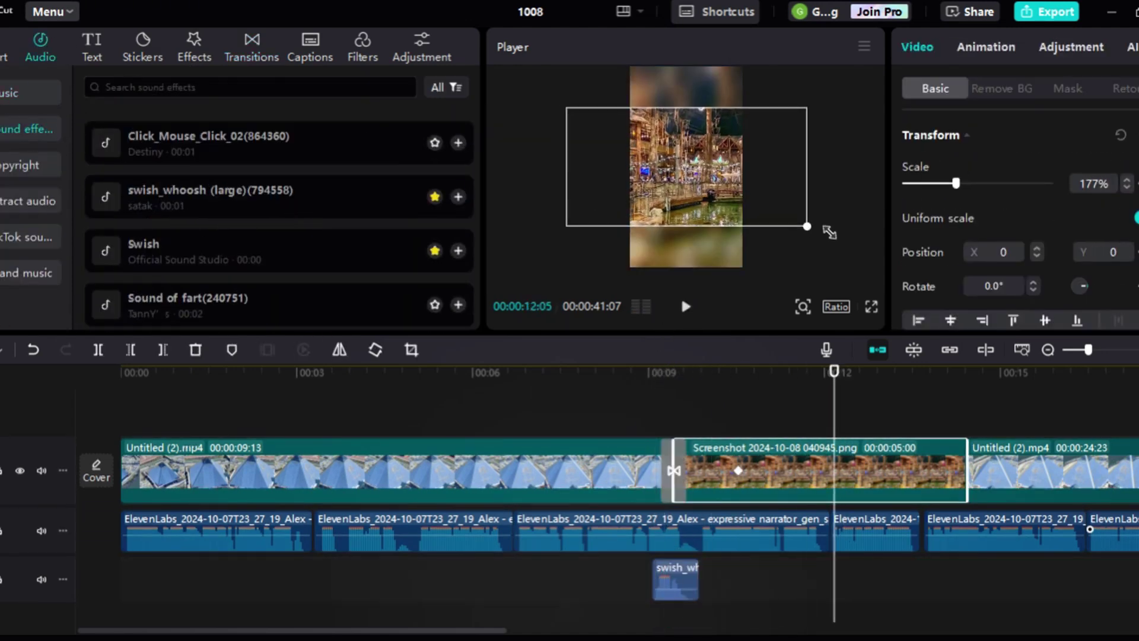
pyautogui.moveTo(834, 373); pyautogui.dragTo(725, 373)
pyautogui.click(686, 307)
pyautogui.click(686, 307)
pyautogui.moveTo(968, 448); pyautogui.dragTo(879, 447)
pyautogui.press('space')
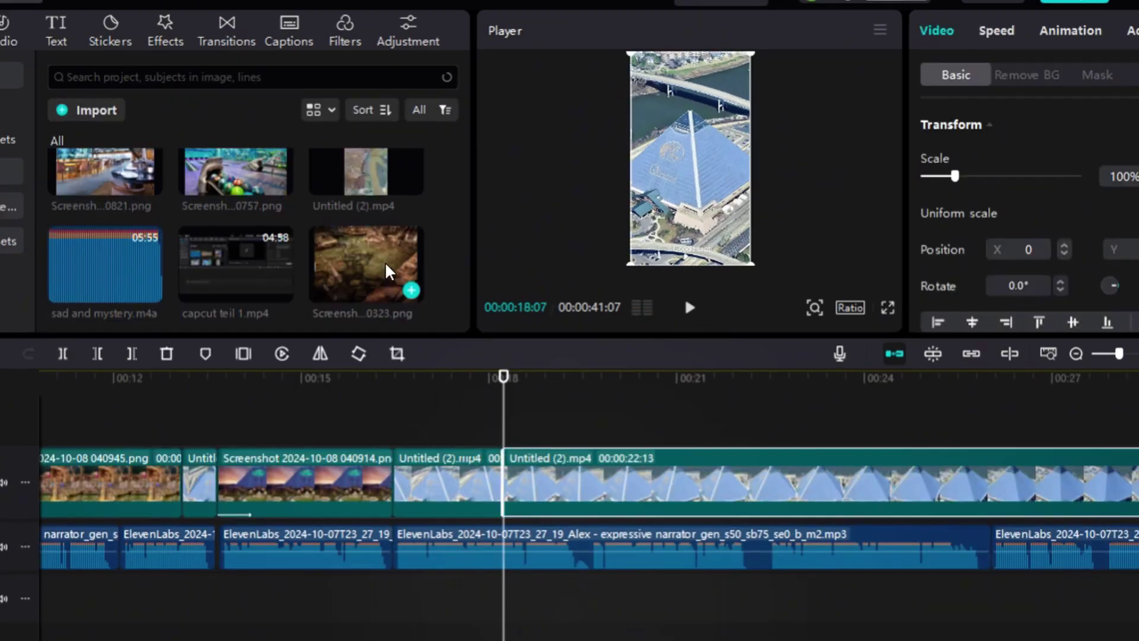
# Step: Insert the 200323 screenshot at about 18 s and give it a Blur canvas background
pyautogui.click(407, 287)
pyautogui.scroll(-10, 1008, 237)
pyautogui.click(1031, 293)
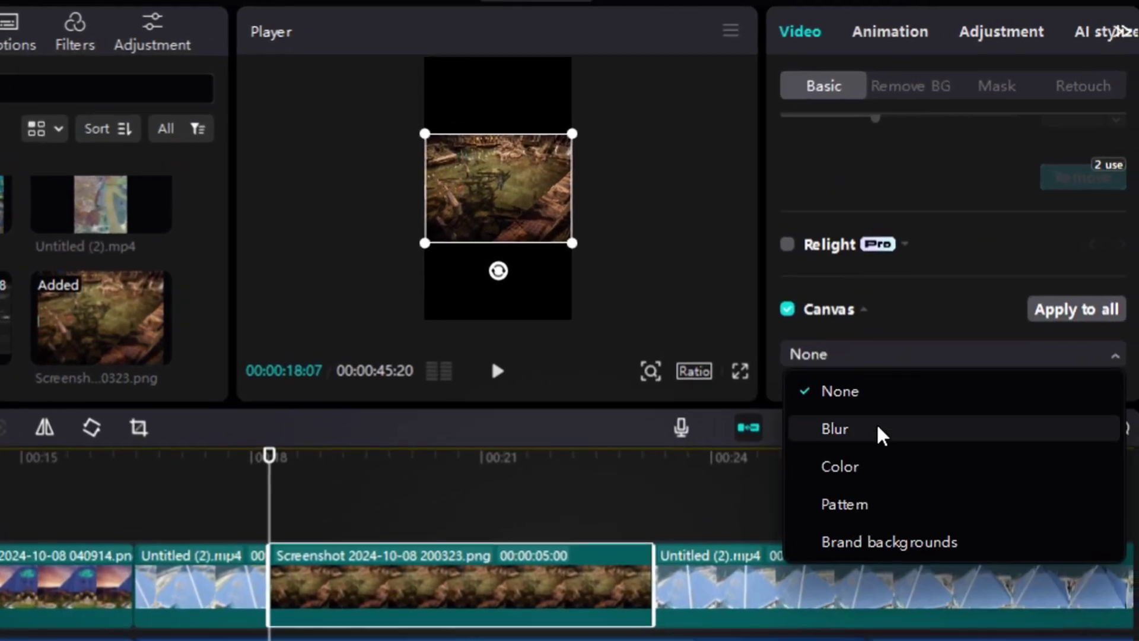
pyautogui.click(882, 435)
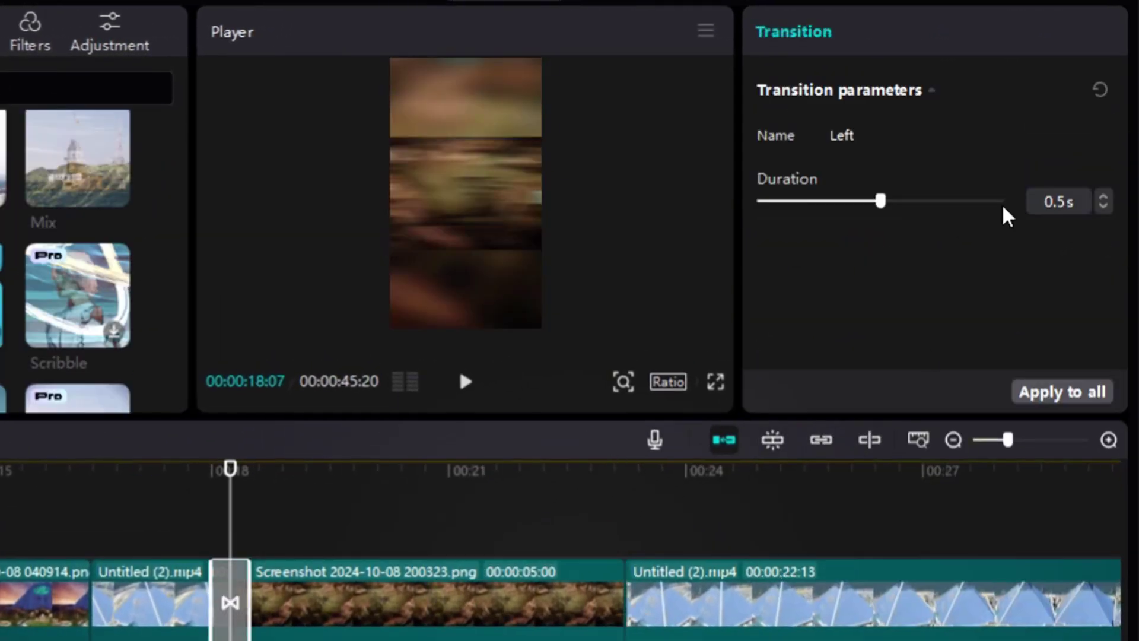
# Step: Shorten the Left transition at the start of the 200323 screenshot clip and preview it
pyautogui.moveTo(880, 201); pyautogui.dragTo(840, 201)
pyautogui.doubleClick(1103, 197)
pyautogui.click(412, 584)
pyautogui.click(471, 382)
pyautogui.click(470, 381)
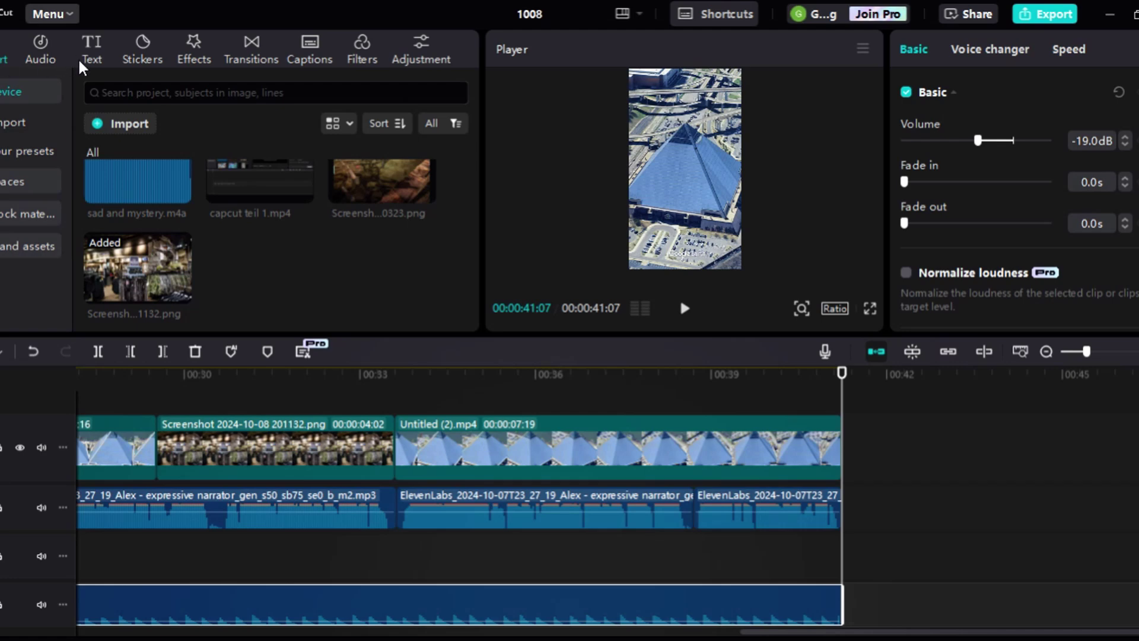
# Step: Try to generate auto captions for the video with English as the spoken language
pyautogui.click(86, 59)
pyautogui.click(4, 133)
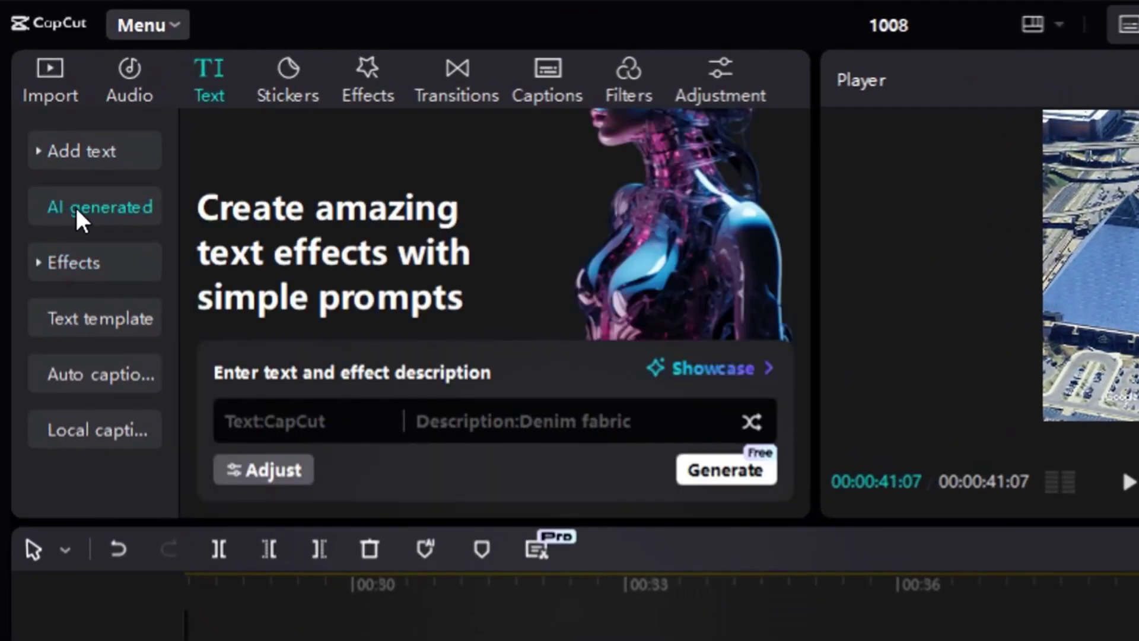
pyautogui.click(86, 261)
pyautogui.click(77, 320)
pyautogui.click(89, 377)
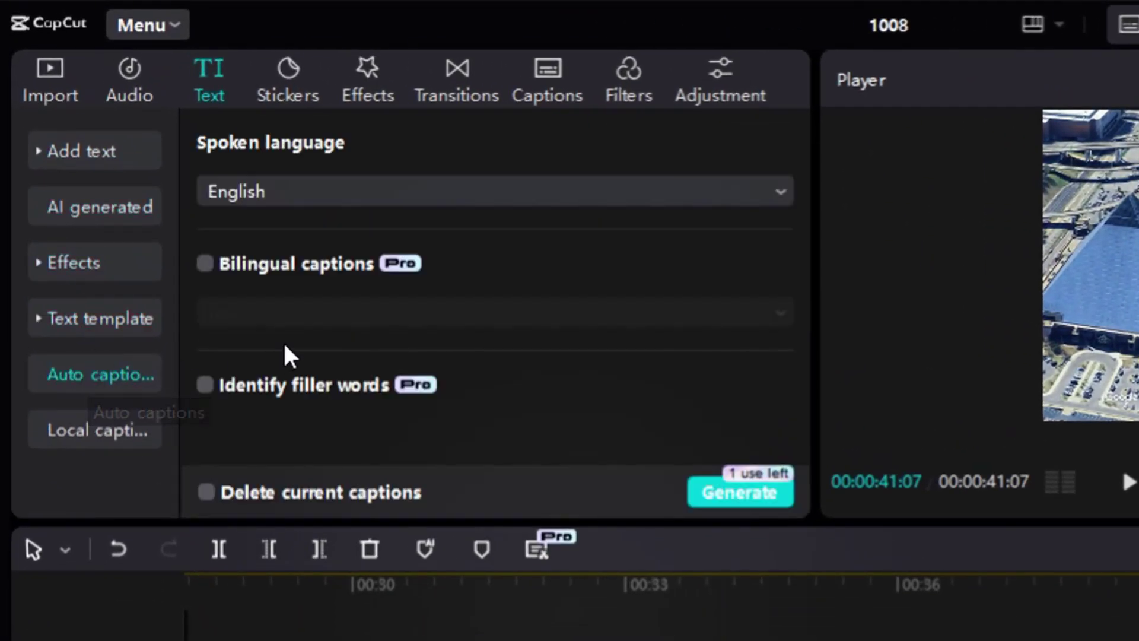
pyautogui.click(738, 497)
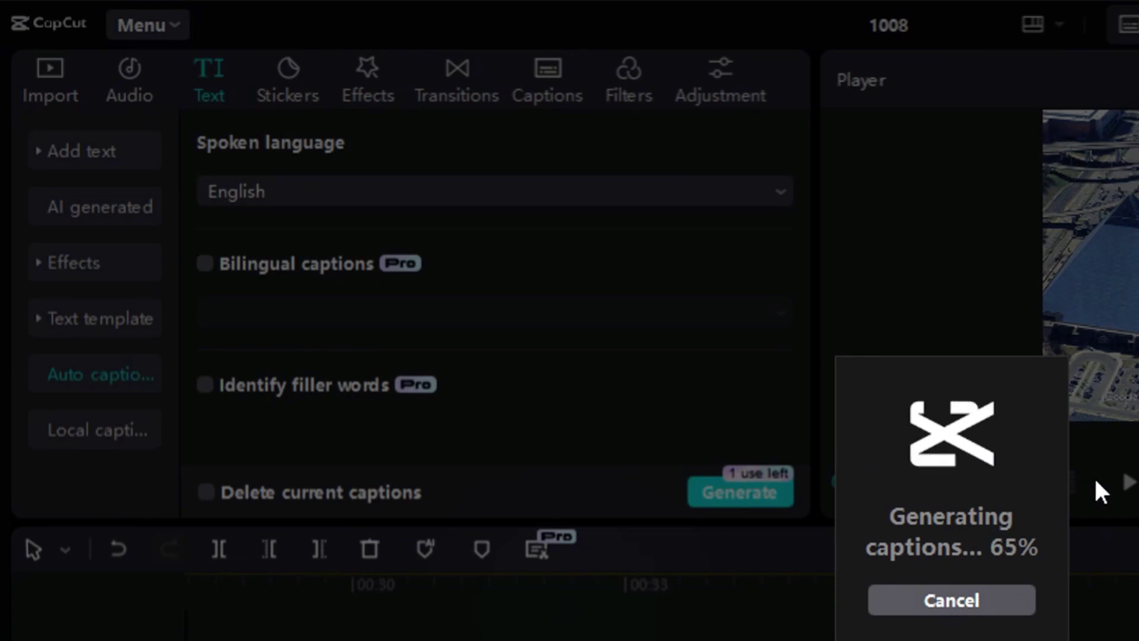
pyautogui.click(996, 600)
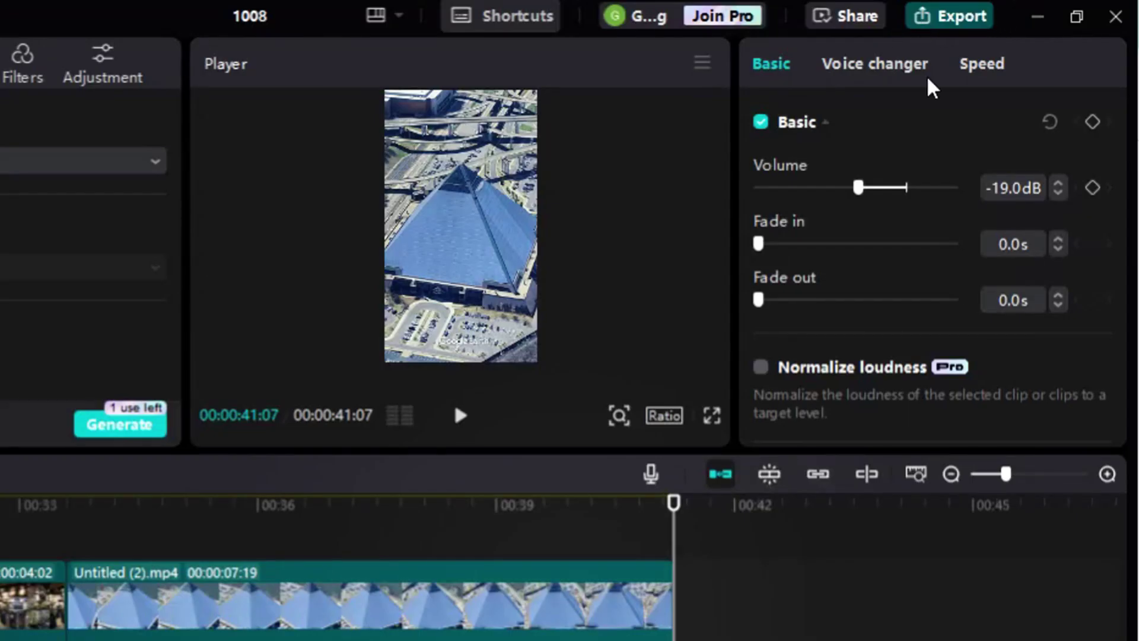
# Step: Export the video as 1008 in 1080P mp4 at 30fps, and upload it into a new project in CapCut's web editor
pyautogui.click(949, 16)
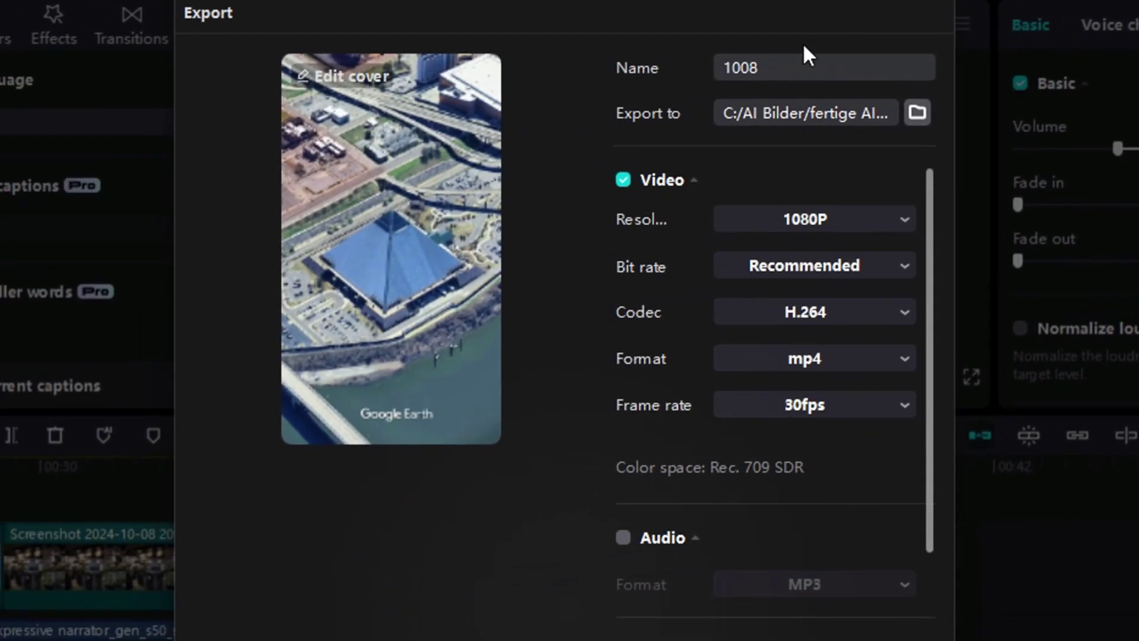
pyautogui.click(568, 640)
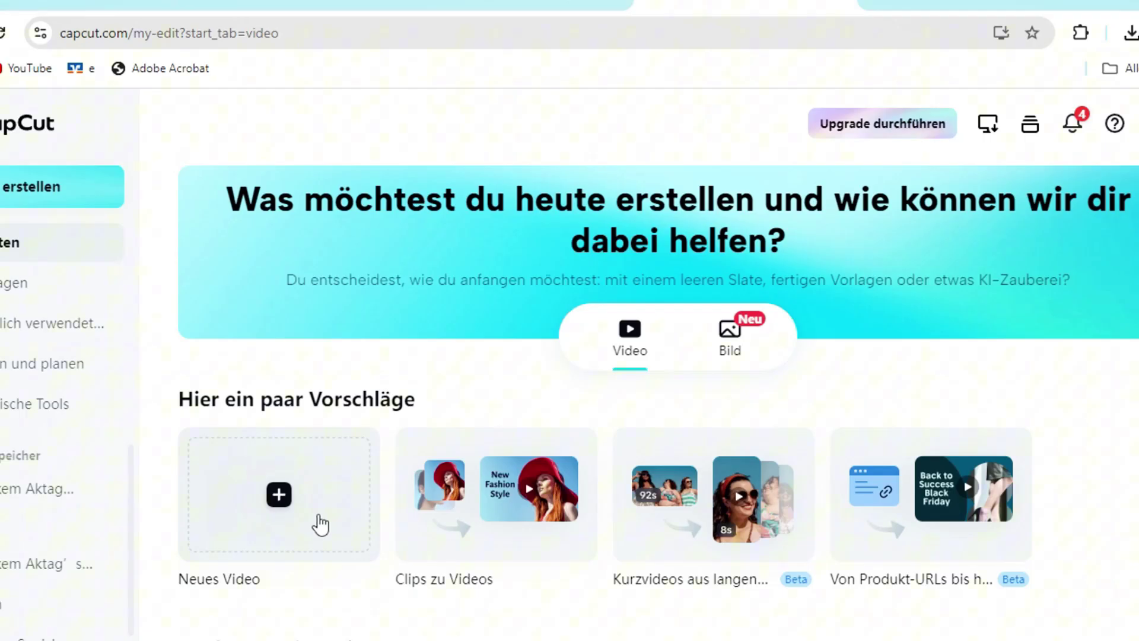
pyautogui.click(292, 503)
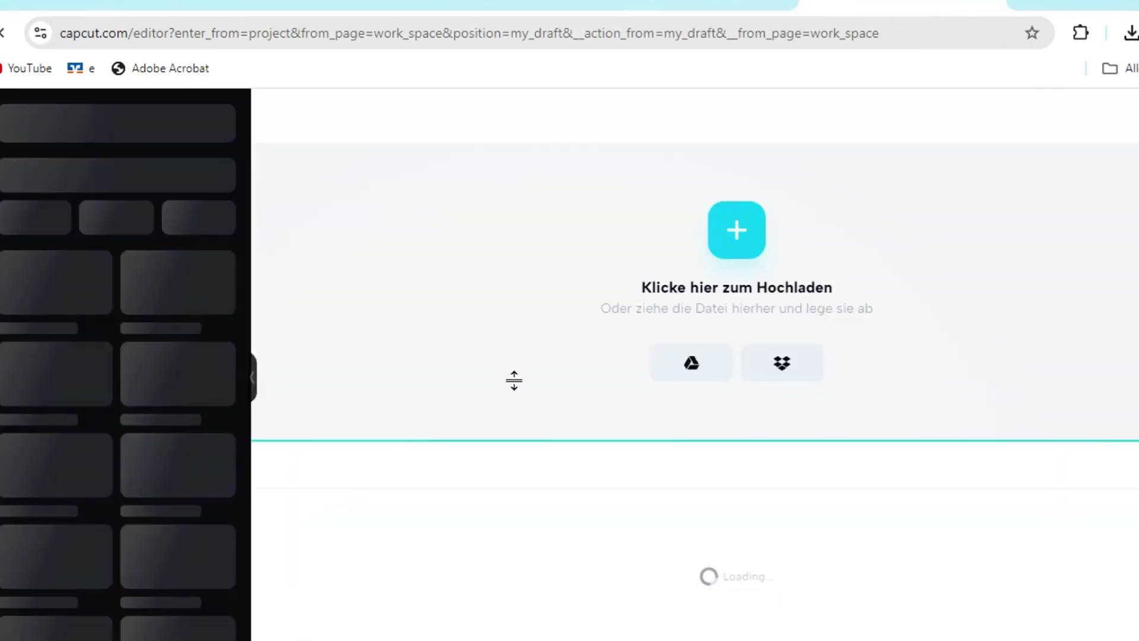
pyautogui.click(739, 229)
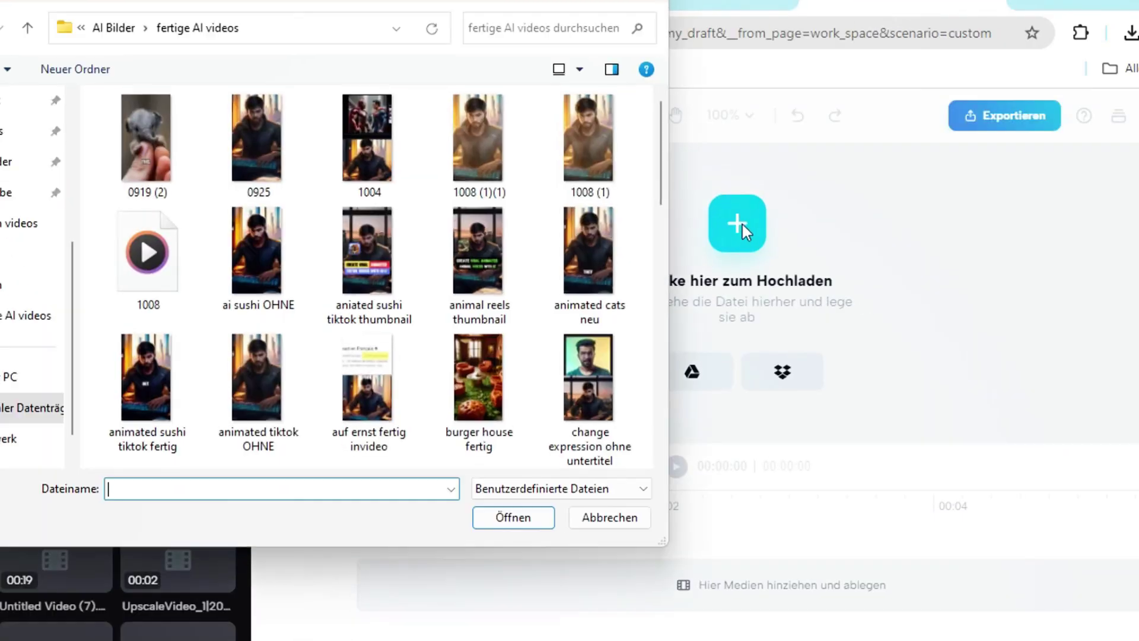
pyautogui.doubleClick(155, 277)
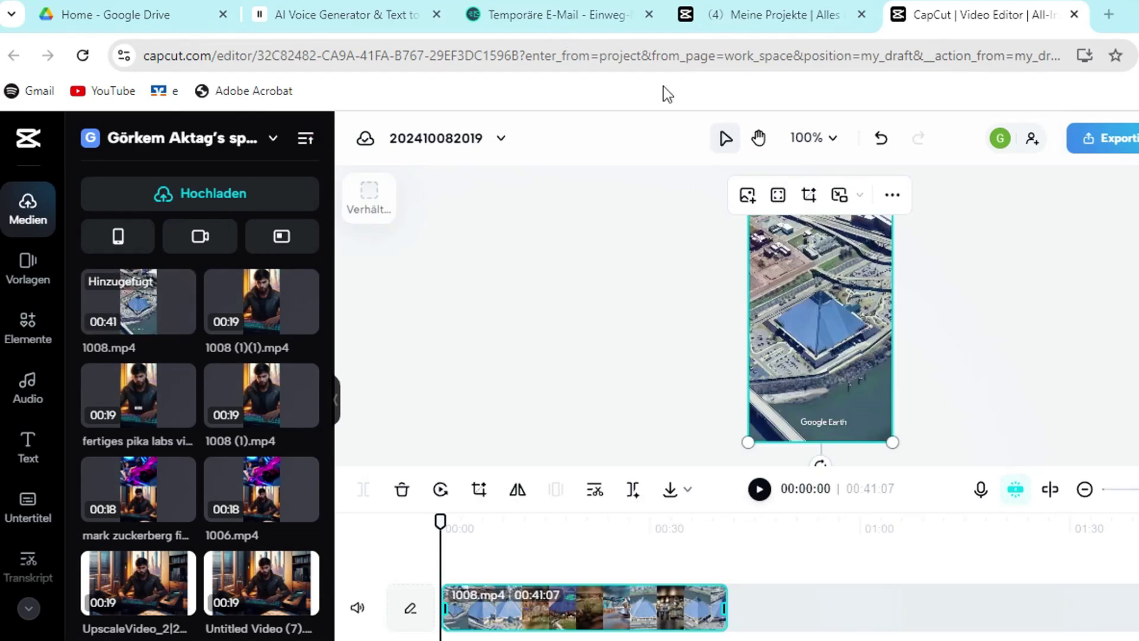
# Step: Generate automatic captions for the uploaded 1008.mp4 video
pyautogui.click(28, 507)
pyautogui.click(201, 418)
pyautogui.click(201, 418)
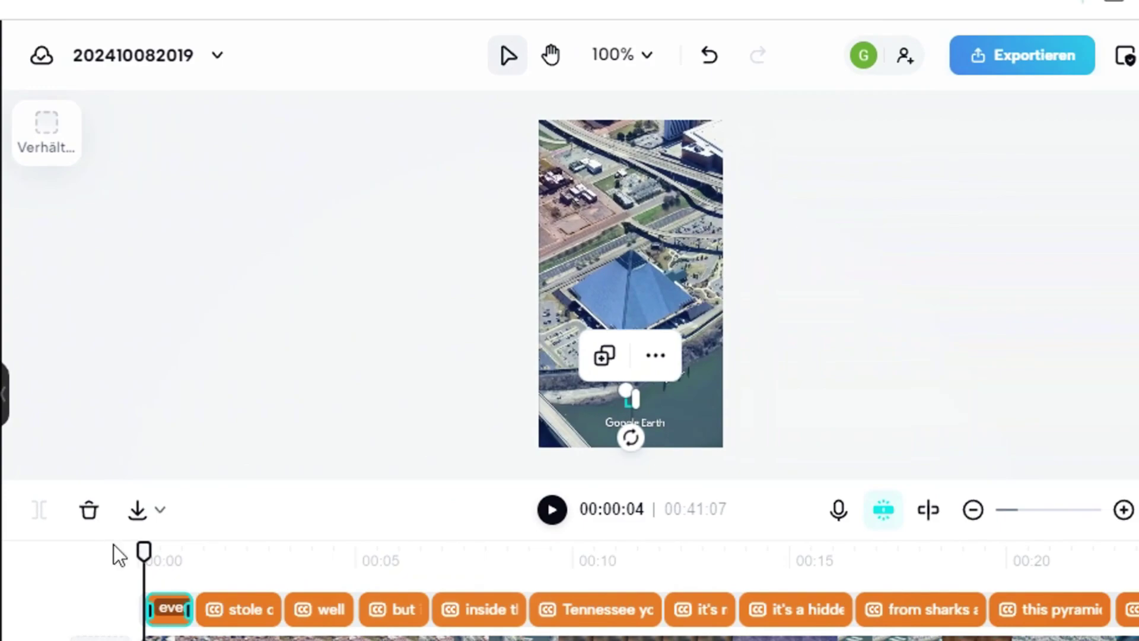
# Step: Set the font of the "ever wondered if the USA" caption to ZY Fervent and increase its text size
pyautogui.moveTo(142, 551)
pyautogui.mouseDown()
pyautogui.moveTo(387, 546)
pyautogui.moveTo(159, 549)
pyautogui.mouseUp()
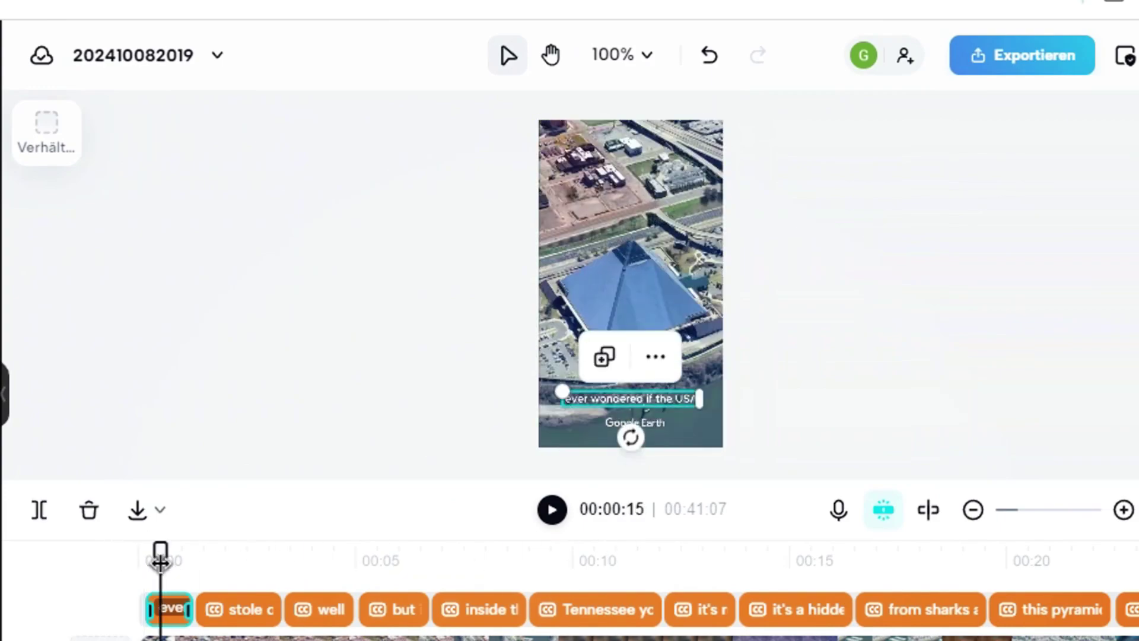
pyautogui.click(1042, 297)
pyautogui.scroll(-5, 906, 486)
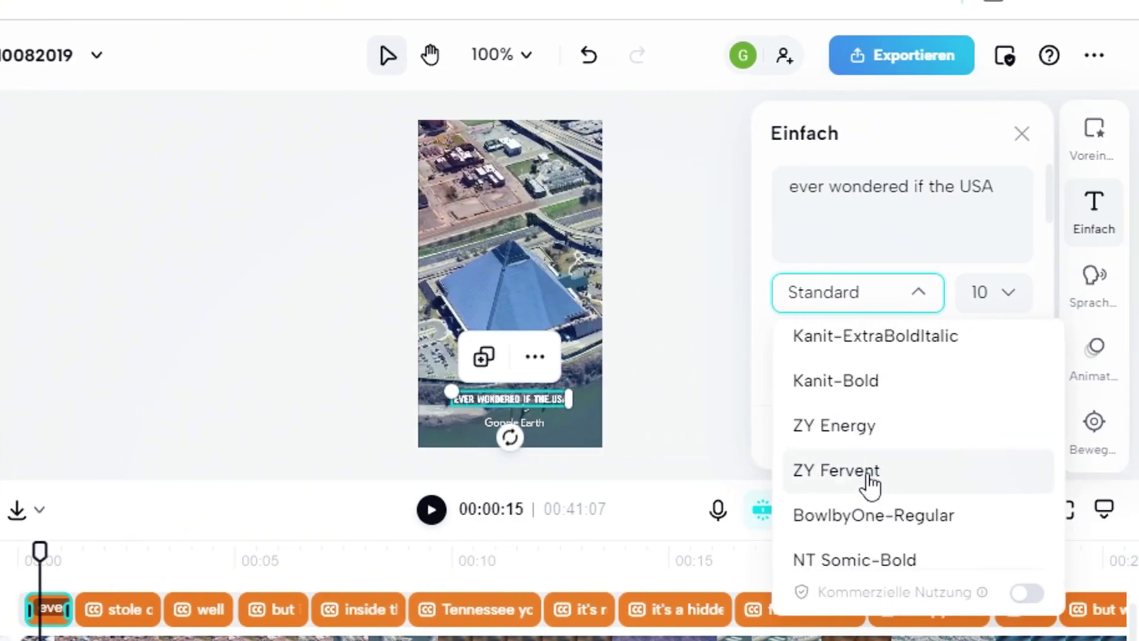
pyautogui.click(911, 473)
pyautogui.click(1032, 292)
pyautogui.scroll(-3, 1030, 416)
pyautogui.click(979, 335)
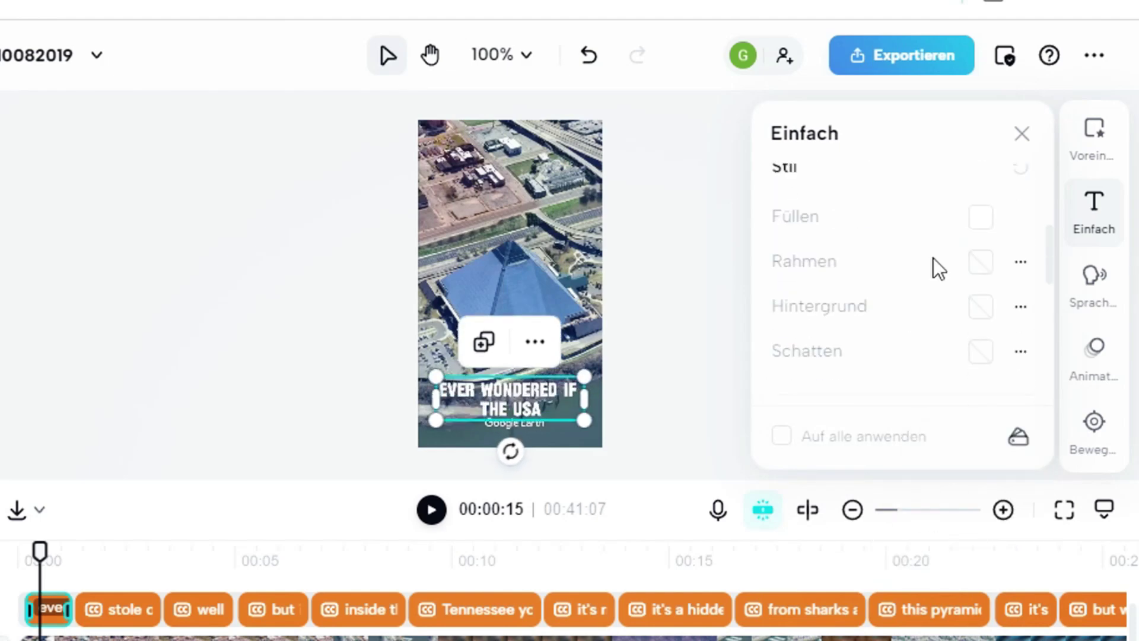
# Step: Give the caption text a black outline, and apply a word-style caption animation to all captions
pyautogui.click(981, 217)
pyautogui.click(980, 261)
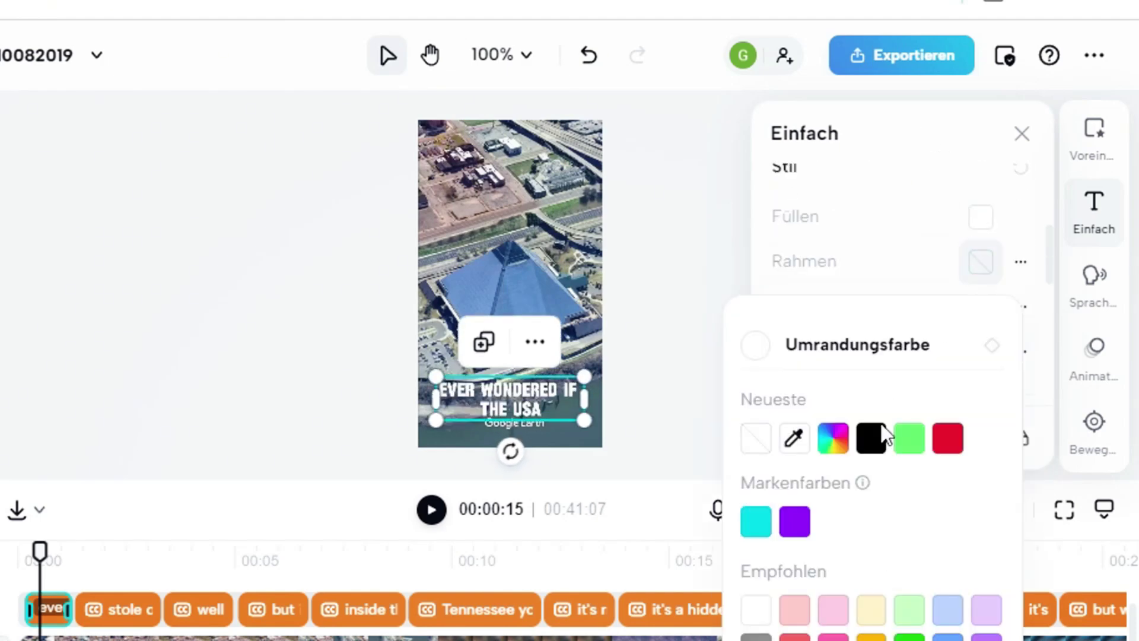
pyautogui.click(1102, 377)
pyautogui.scroll(-5, 985, 338)
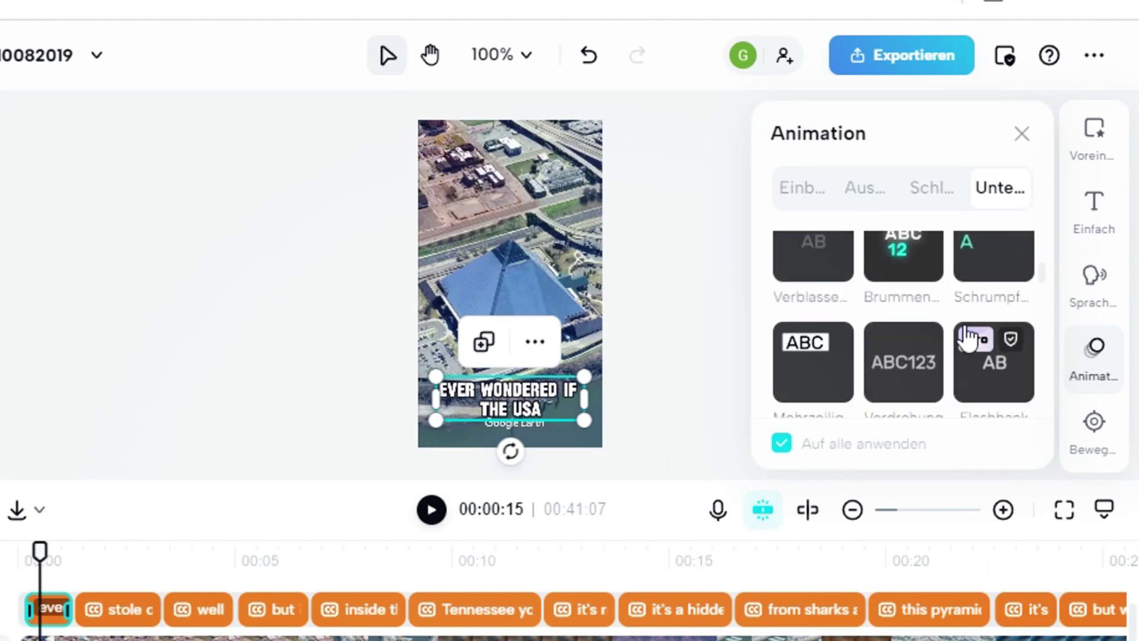
pyautogui.scroll(-2, 990, 343)
pyautogui.click(988, 345)
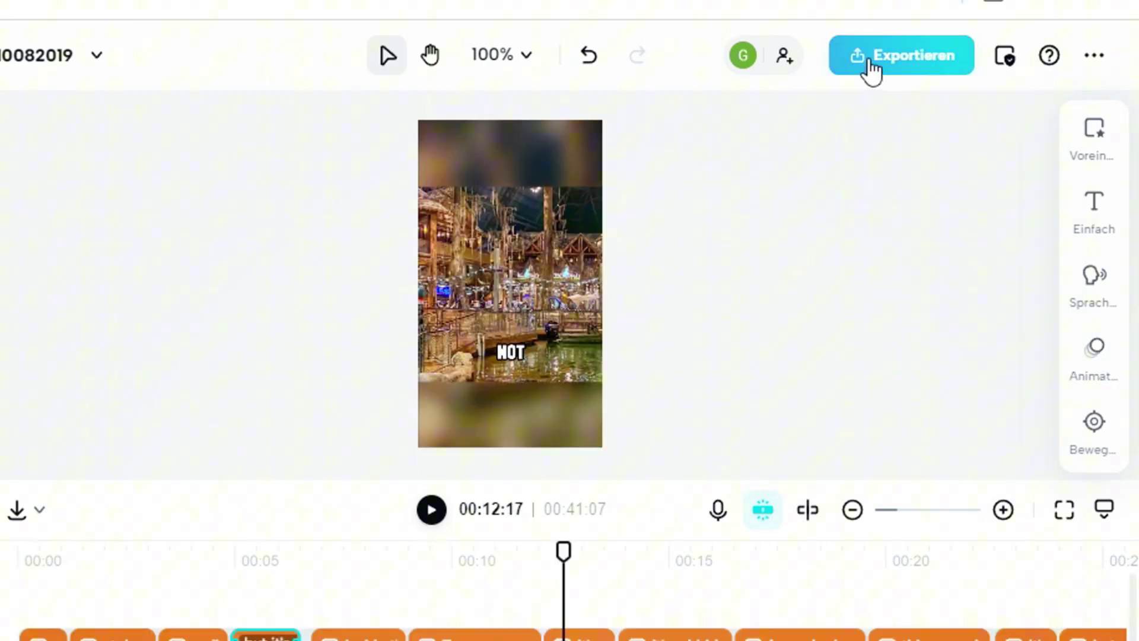
# Step: Export the captioned video from the CapCut web editor
pyautogui.click(865, 69)
pyautogui.click(890, 494)
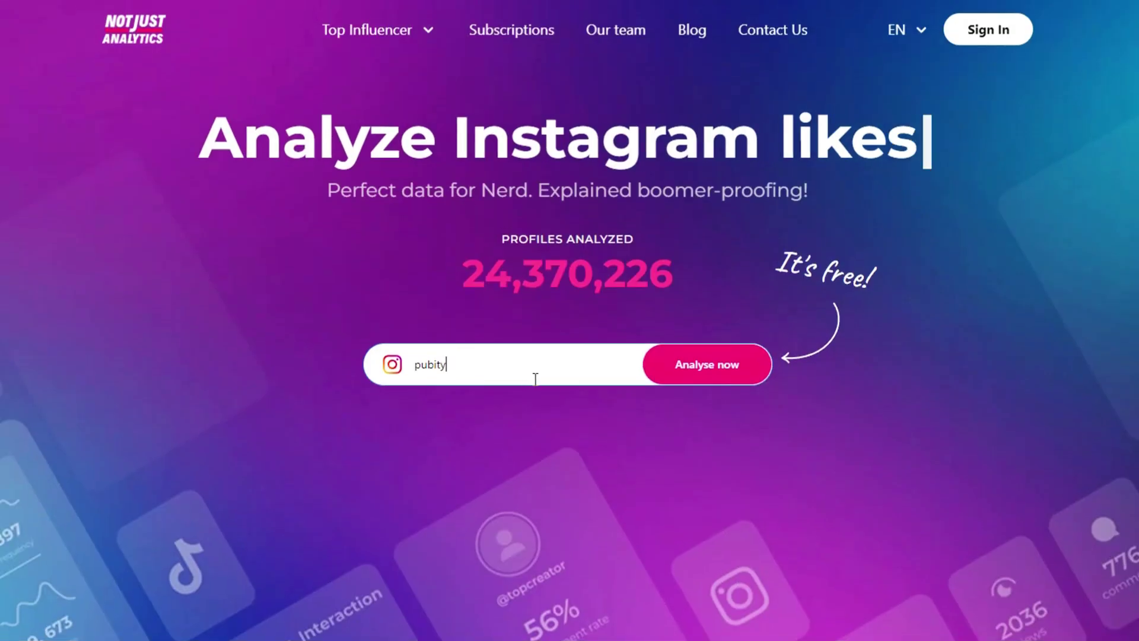
pyautogui.press('BackSpace')
pyautogui.press('BackSpace')
pyautogui.press('BackSpace')
pyautogui.press('BackSpace')
pyautogui.press('BackSpace')
pyautogui.press('BackSpace')
pyautogui.write('_globetr')
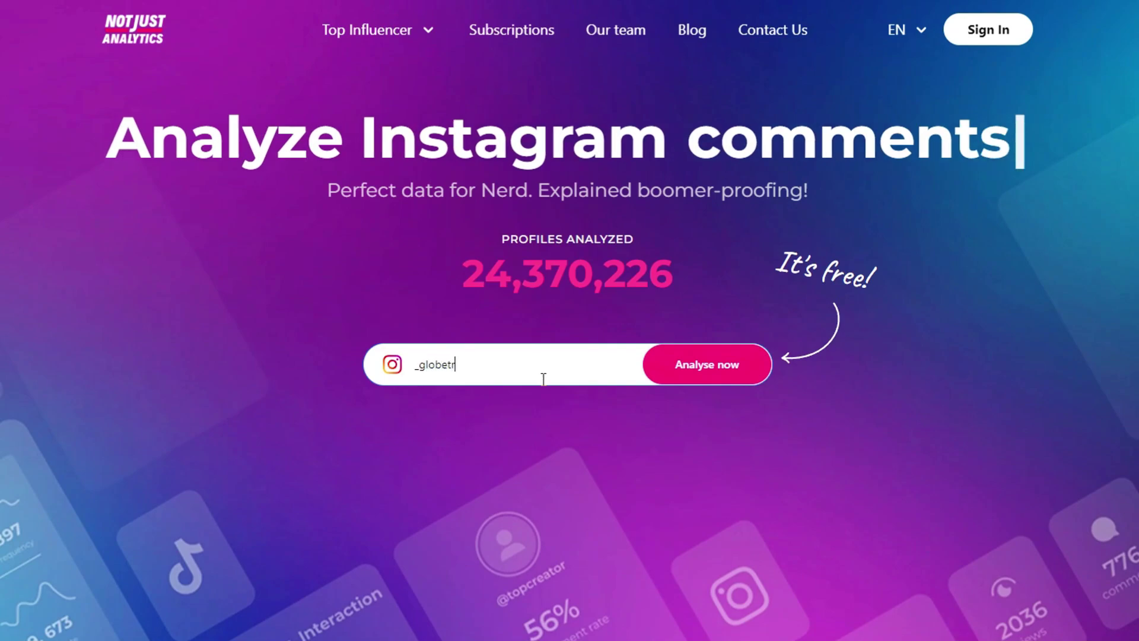
pyautogui.write('ots')
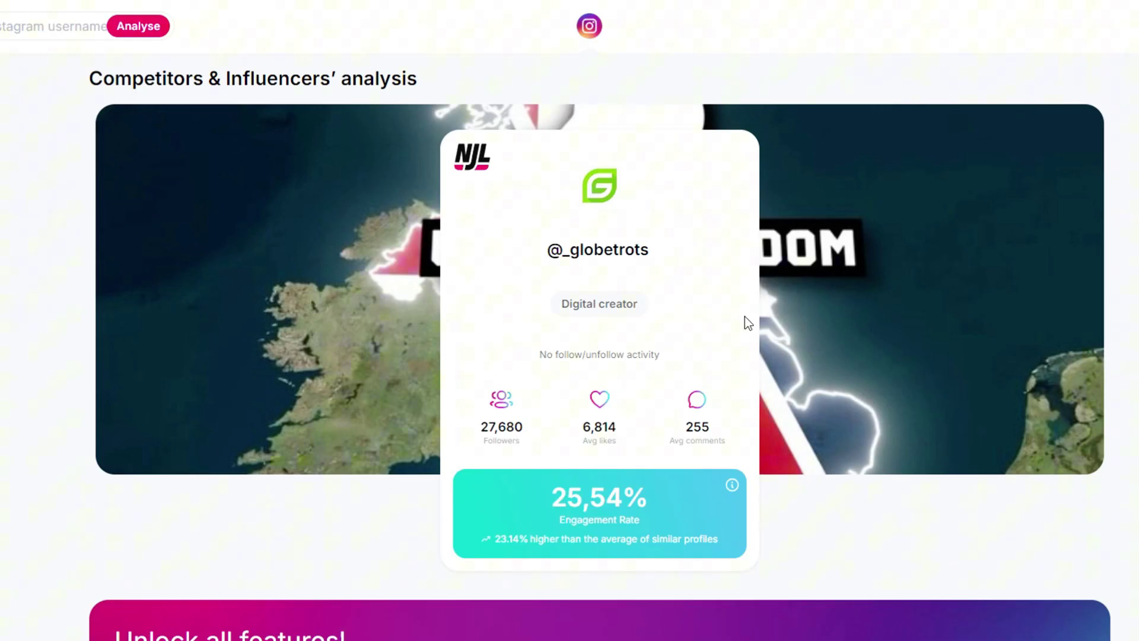
pyautogui.scroll(-3, 748, 318)
pyautogui.scroll(-20, 751, 318)
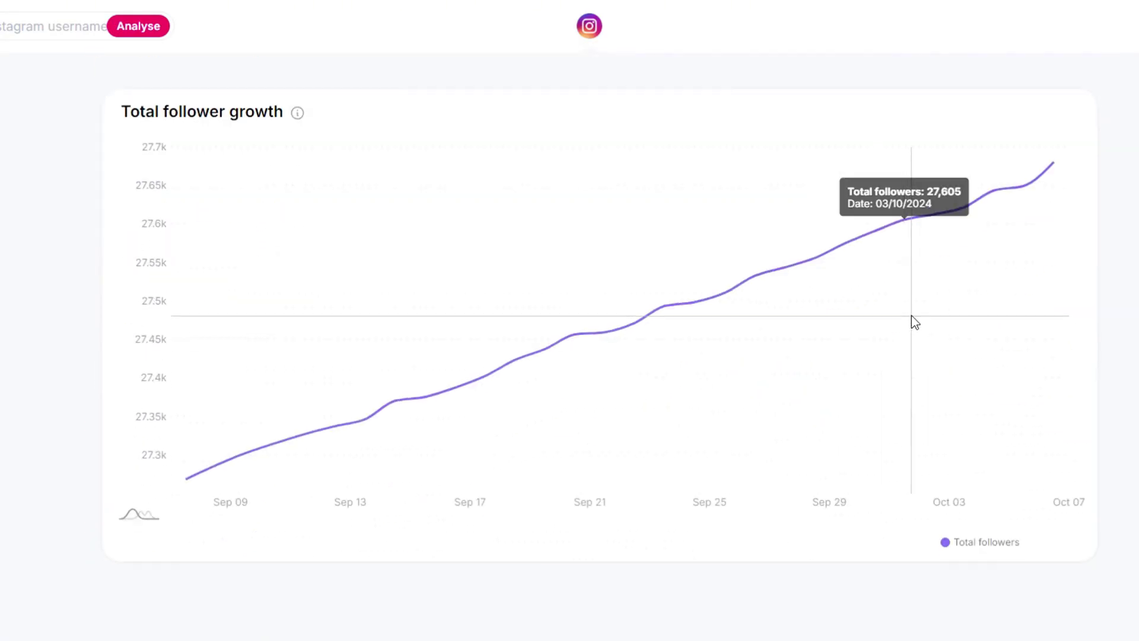
pyautogui.scroll(-15, 987, 249)
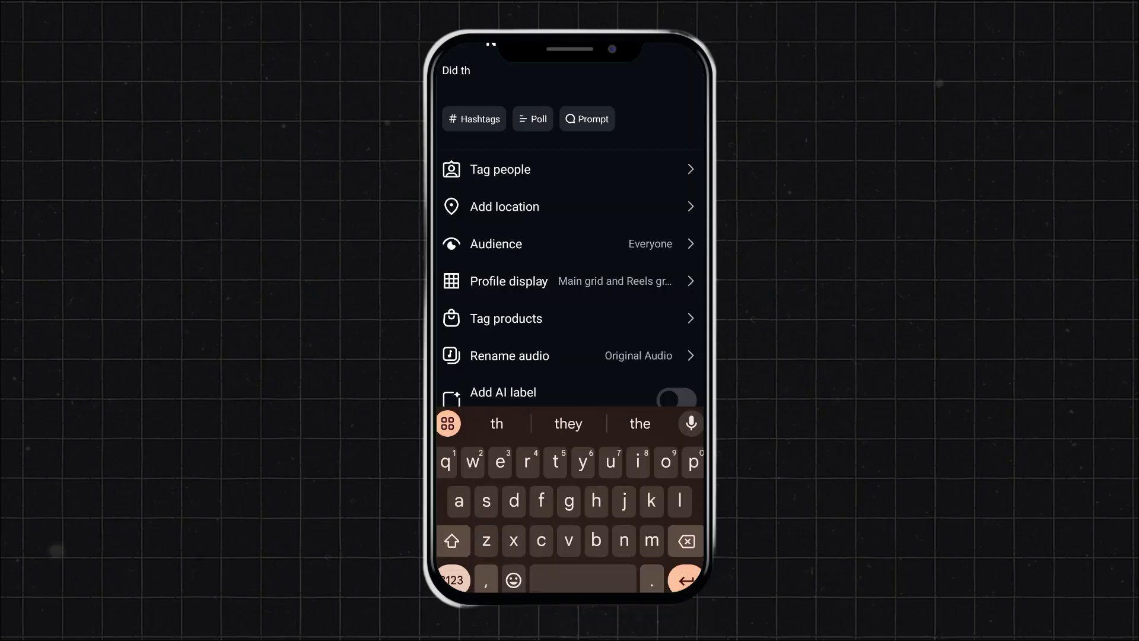
# Step: Write the Instagram reel caption "Did the USA steal one of the pyramids from Egypt", ending with the exploding-head emoji
pyautogui.write('A steal one of the pyramids from eg')
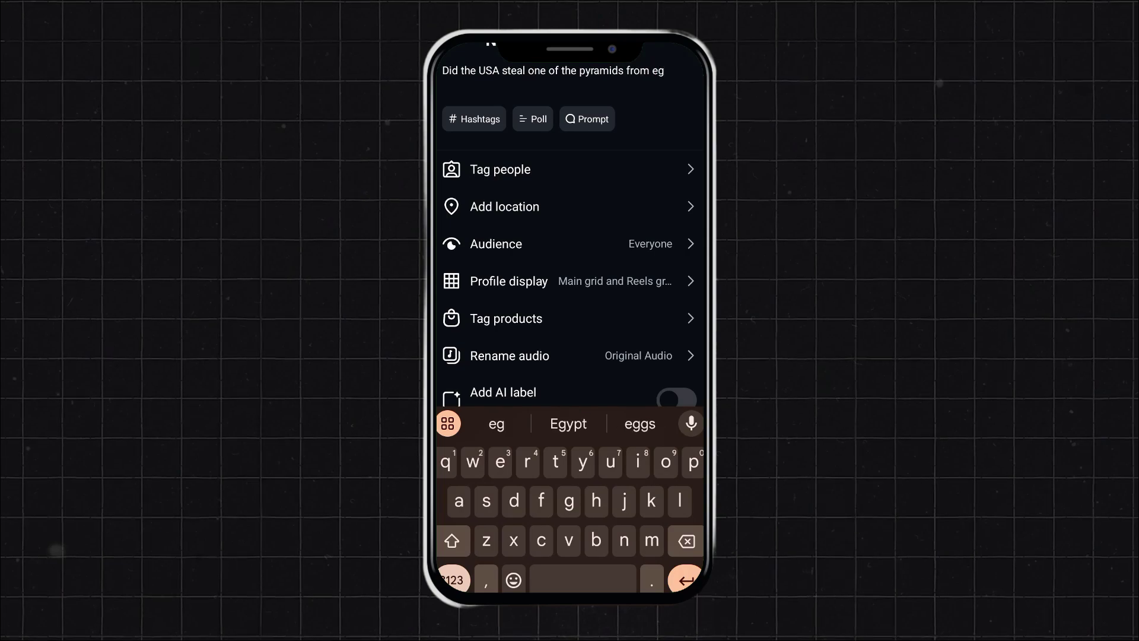
pyautogui.click(568, 423)
pyautogui.click(514, 581)
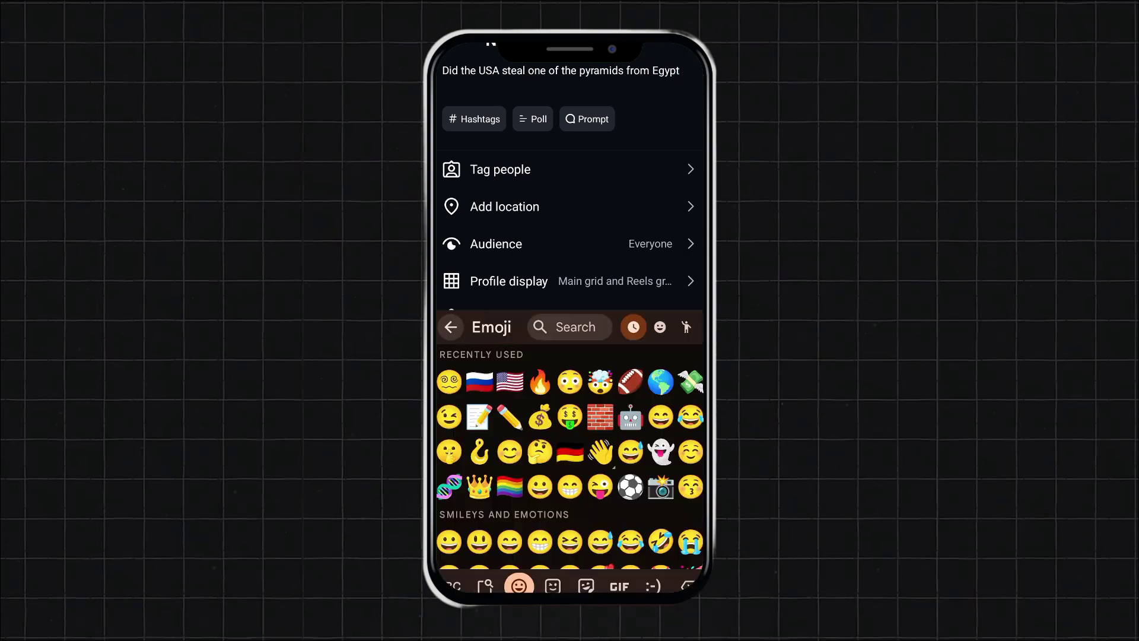
pyautogui.click(600, 382)
pyautogui.click(451, 326)
# Step: Add the hashtags #usa #pyramid #basspro #memphis on a separate line below the reel's caption
pyautogui.press('Return')
pyautogui.press('Return')
pyautogui.write('#usa #pyramid #basspro')
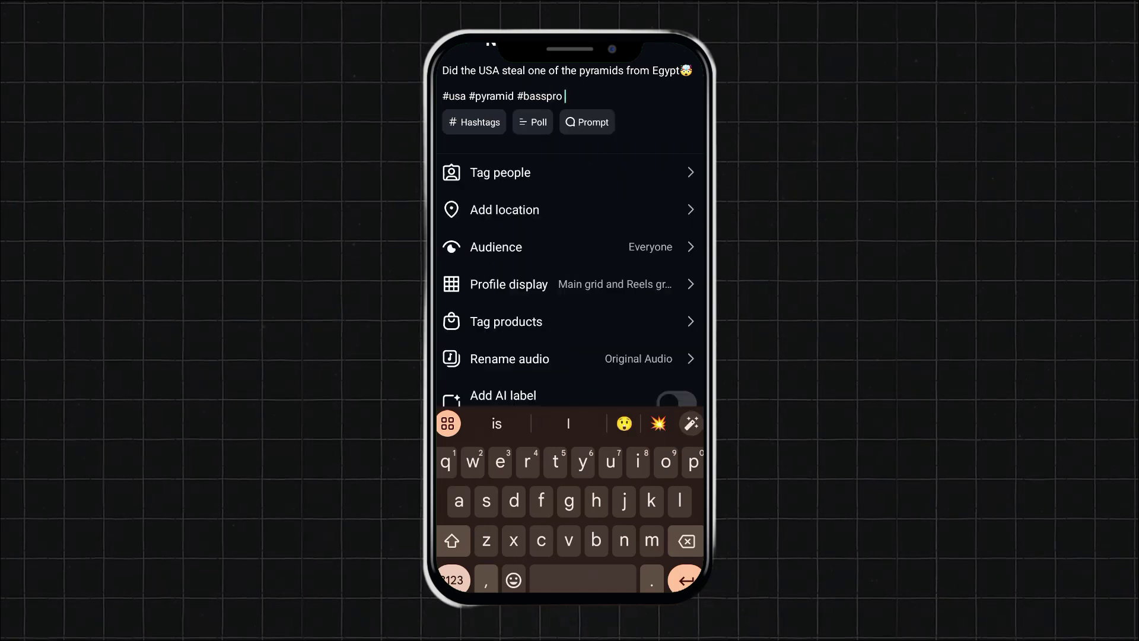
pyautogui.write(' #memphis')
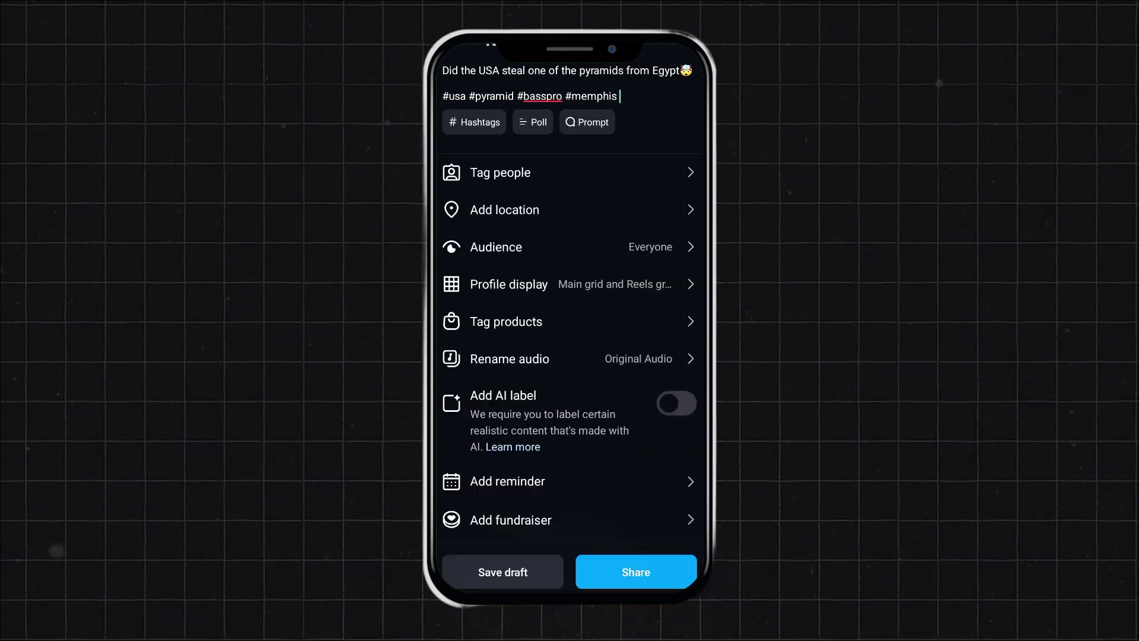
# Step: Review the reel's cover and sharing options, and save the reel as a draft
pyautogui.scroll(5, 570, 320)
pyautogui.scroll(-3, 570, 321)
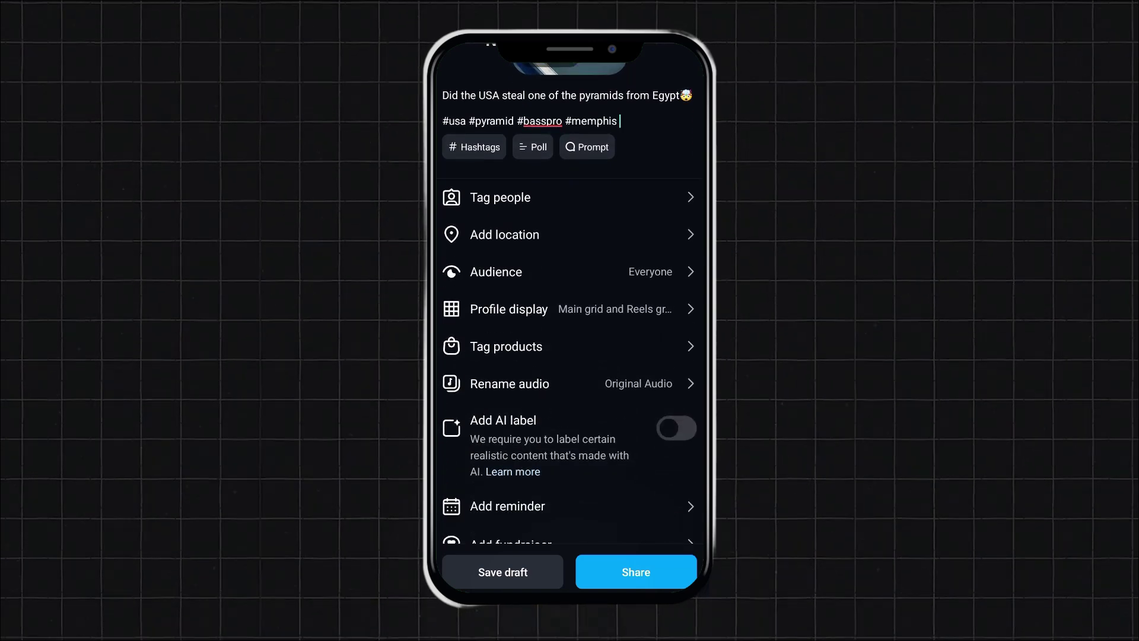
pyautogui.scroll(-2, 570, 321)
pyautogui.scroll(5, 570, 320)
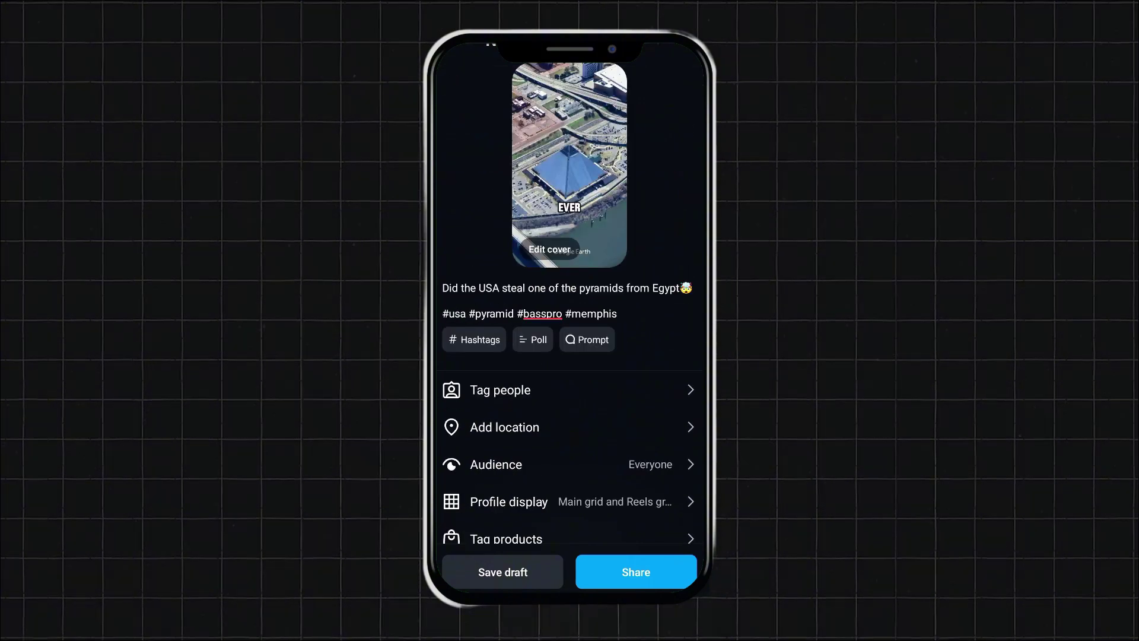
pyautogui.click(503, 571)
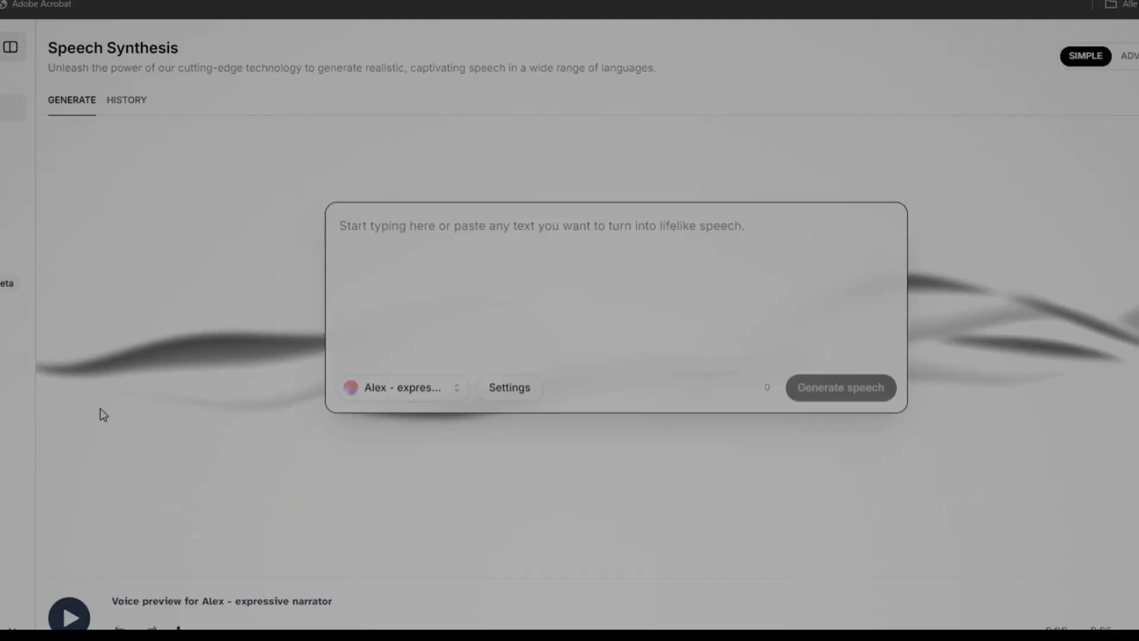
# Step: In the ElevenLabs speech script, remove the scene direction and narrator label before the line "Inside this giant pyramid in Memphis, Tennessee"
pyautogui.moveTo(695, 265); pyautogui.dragTo(297, 265)
pyautogui.press('BackSpace')
pyautogui.moveTo(402, 284); pyautogui.dragTo(339, 281)
pyautogui.press('BackSpace')
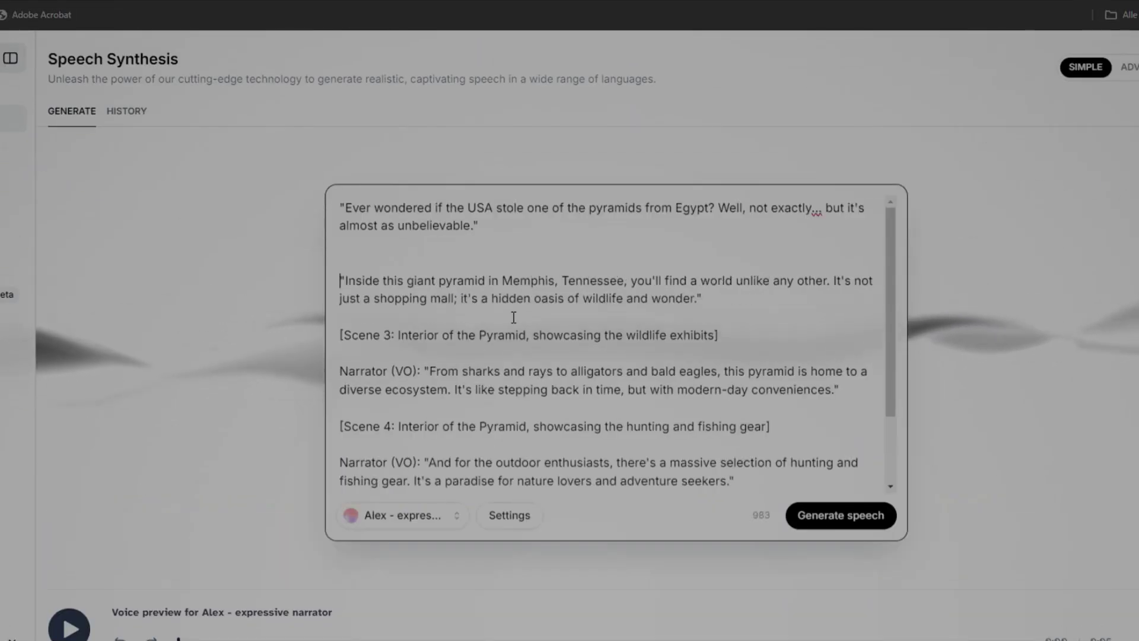
pyautogui.press('BackSpace')
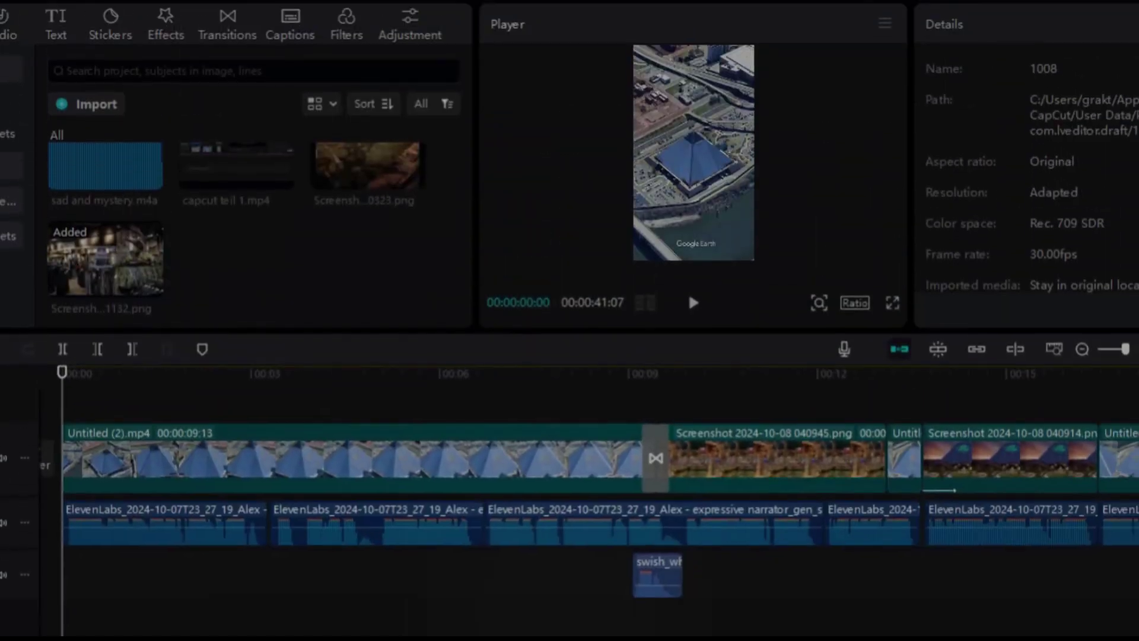
pyautogui.moveTo(653, 628); pyautogui.dragTo(1058, 611)
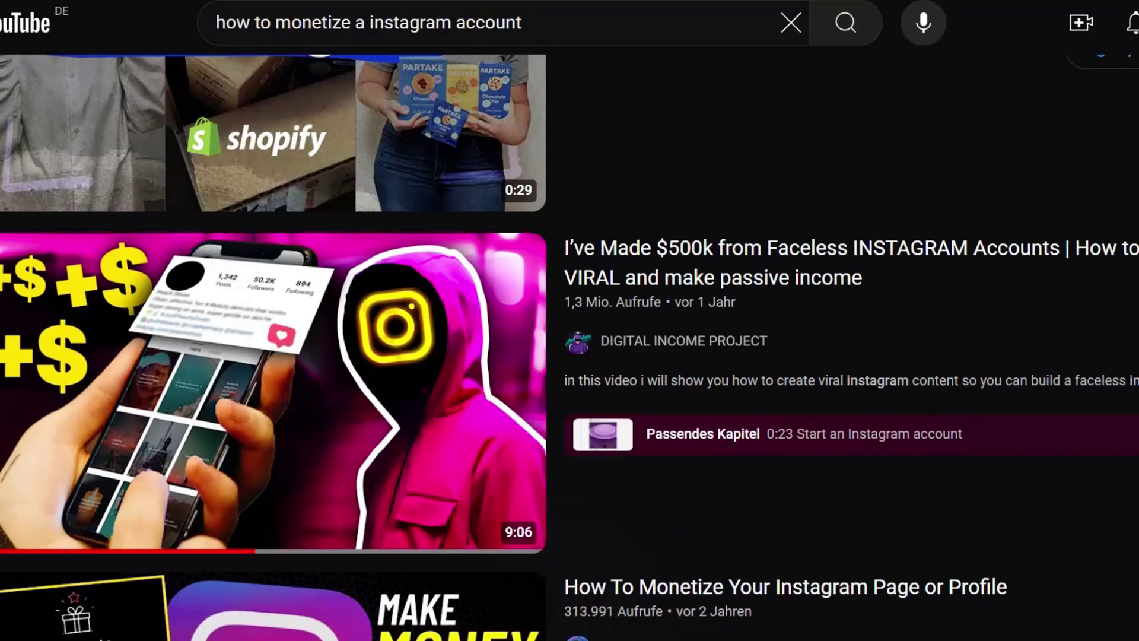
# Step: Browse the YouTube search results for "how to monetize a instagram account"
pyautogui.scroll(-12, 272, 347)
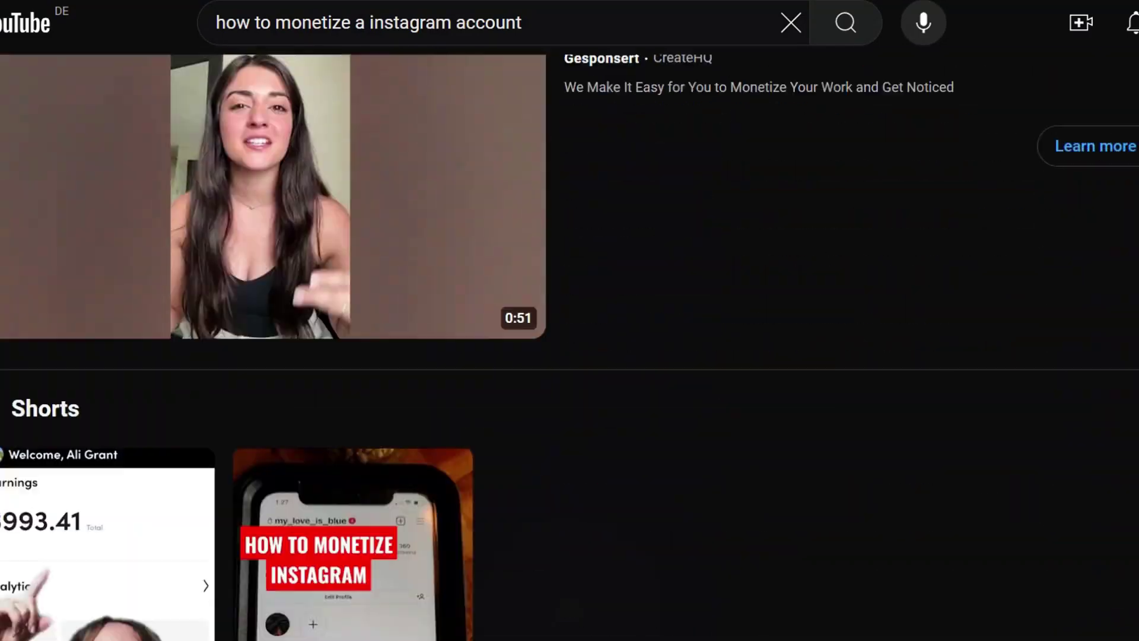
pyautogui.scroll(-15, 570, 347)
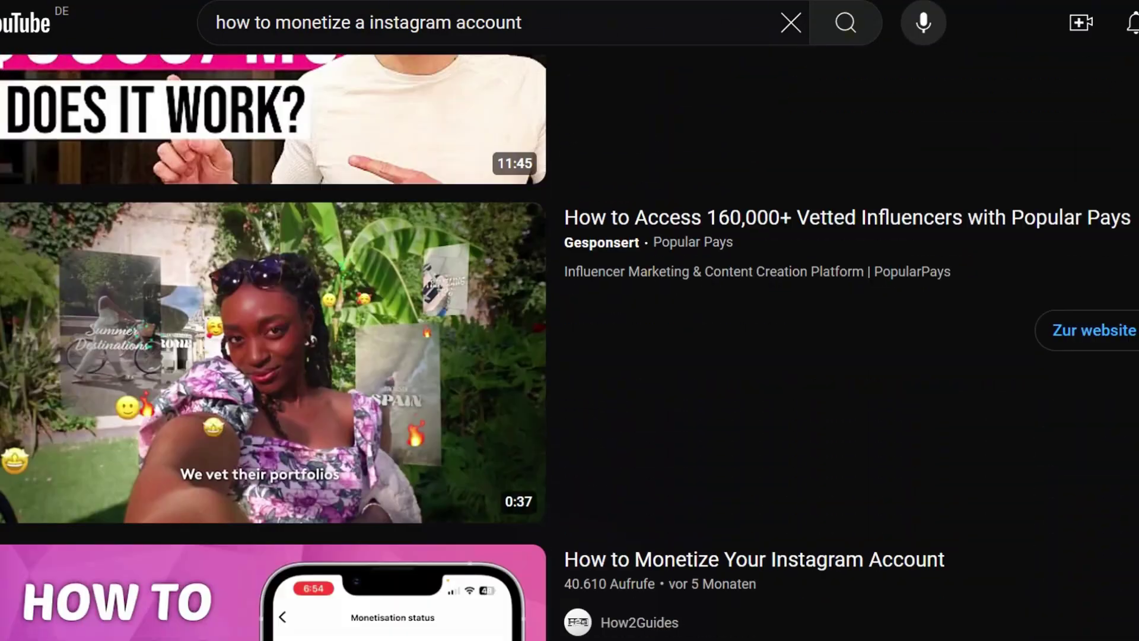
pyautogui.scroll(-15, 273, 347)
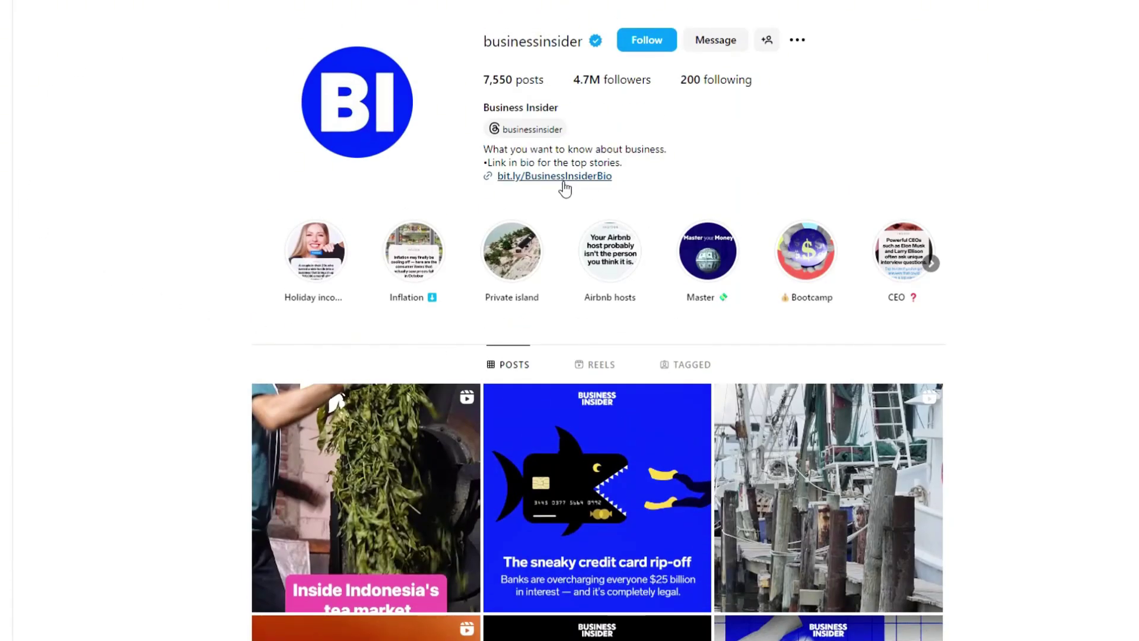
# Step: Open the bio link on Business Insider's Instagram profile, and look through the linked story tiles
pyautogui.click(541, 177)
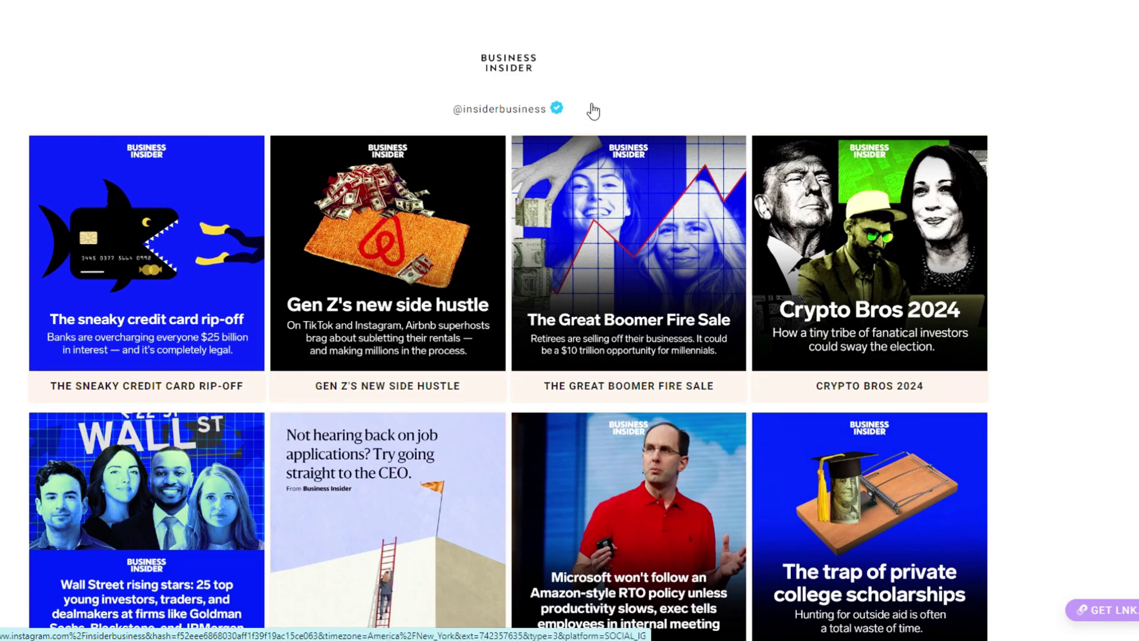
pyautogui.scroll(-5, 560, 249)
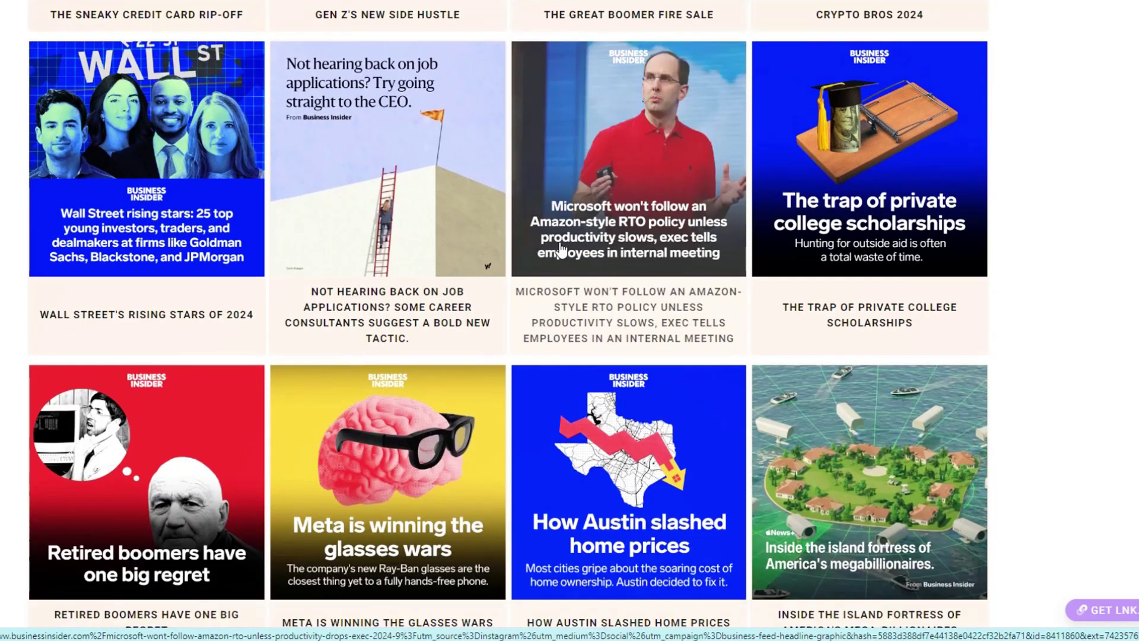
pyautogui.scroll(-11, 561, 249)
pyautogui.scroll(6, 570, 265)
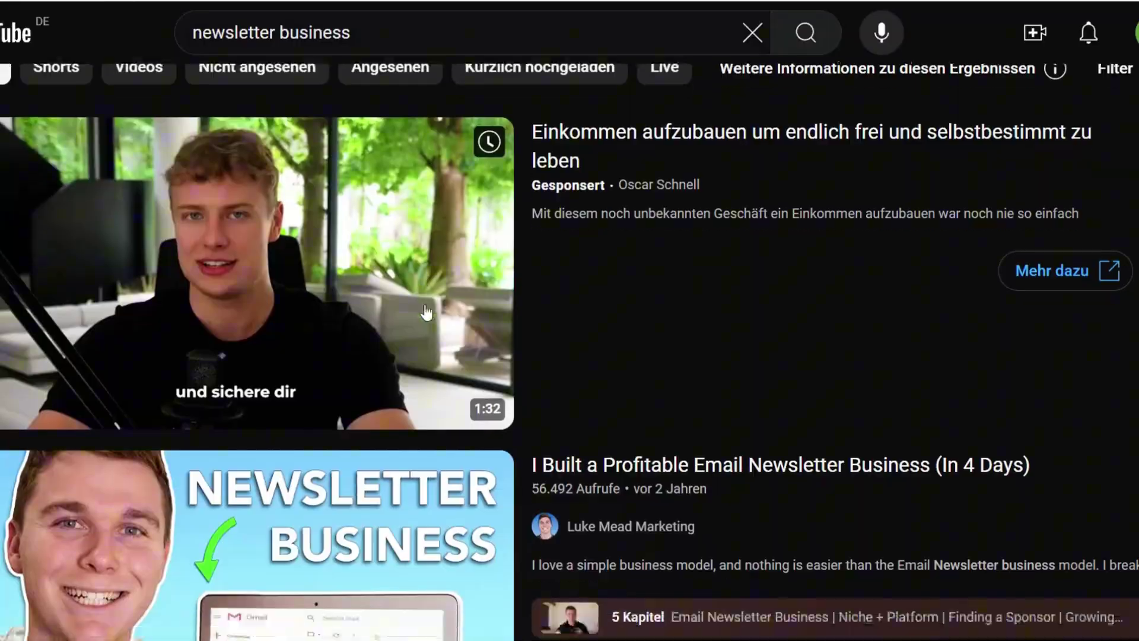
# Step: Browse the YouTube results for "newsletter business", and look through the features presented on the beehiiv homepage
pyautogui.scroll(-10, 692, 399)
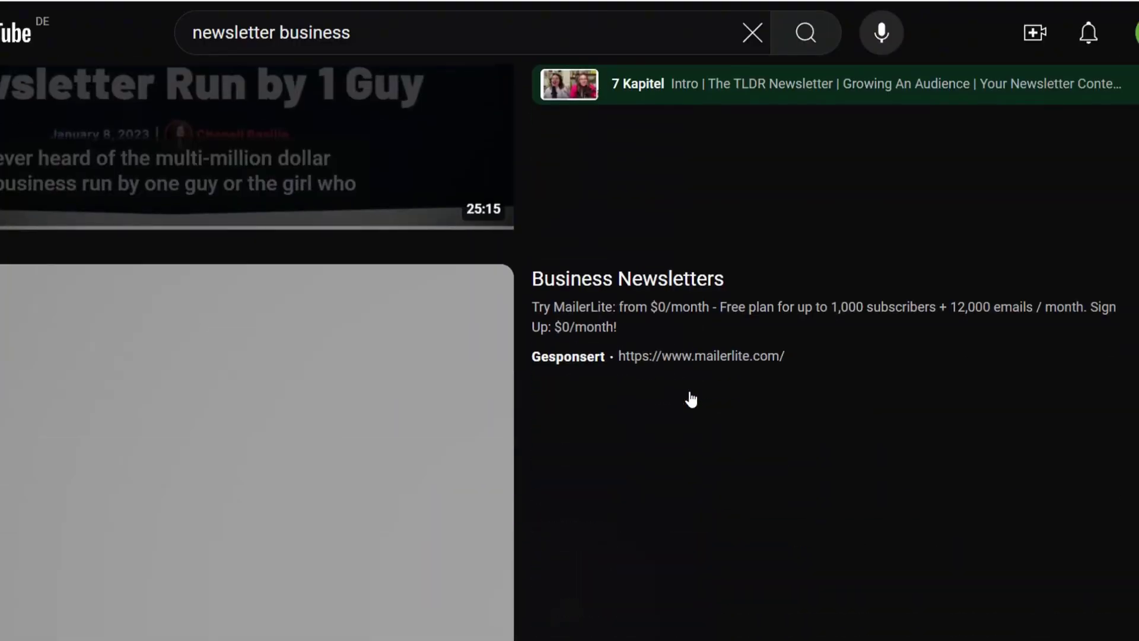
pyautogui.scroll(-15, 691, 399)
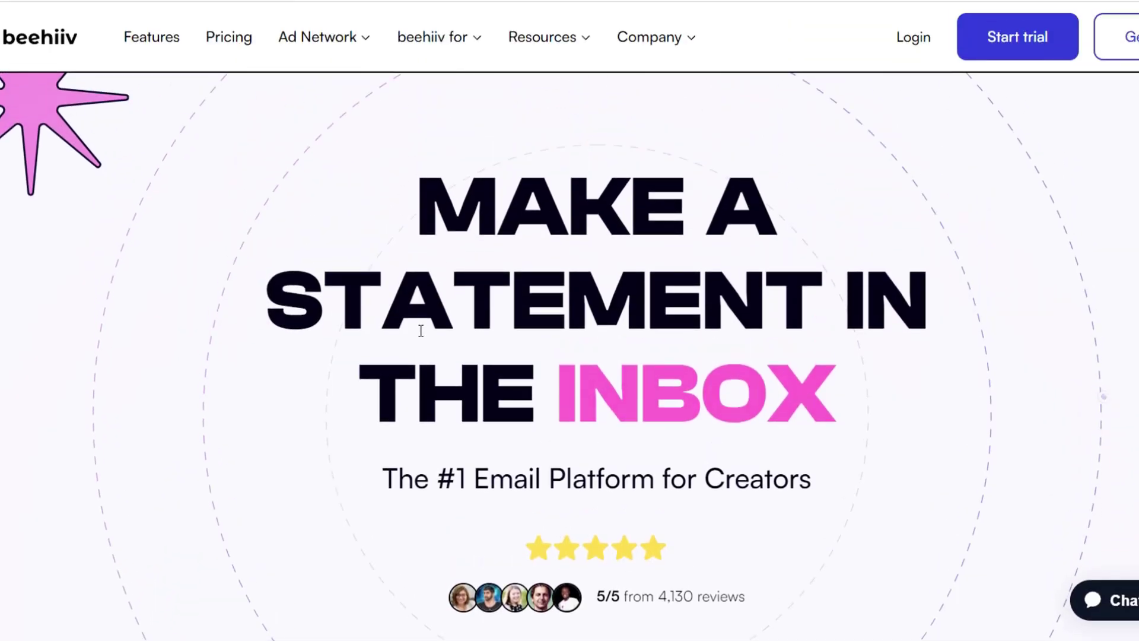
pyautogui.scroll(-10, 469, 311)
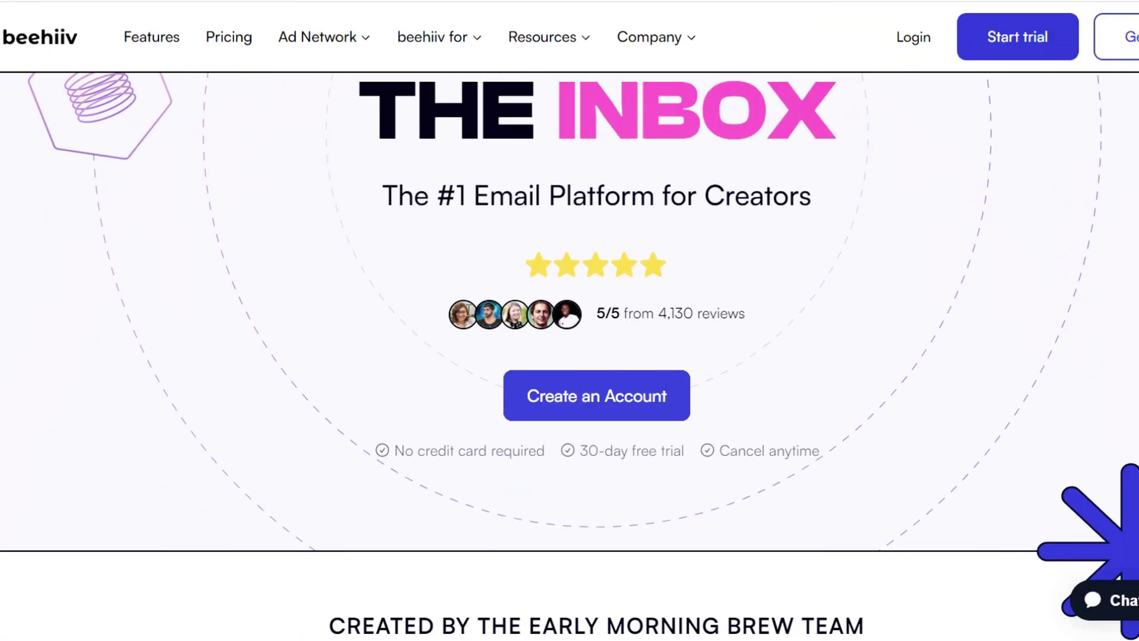
pyautogui.scroll(-10, 603, 360)
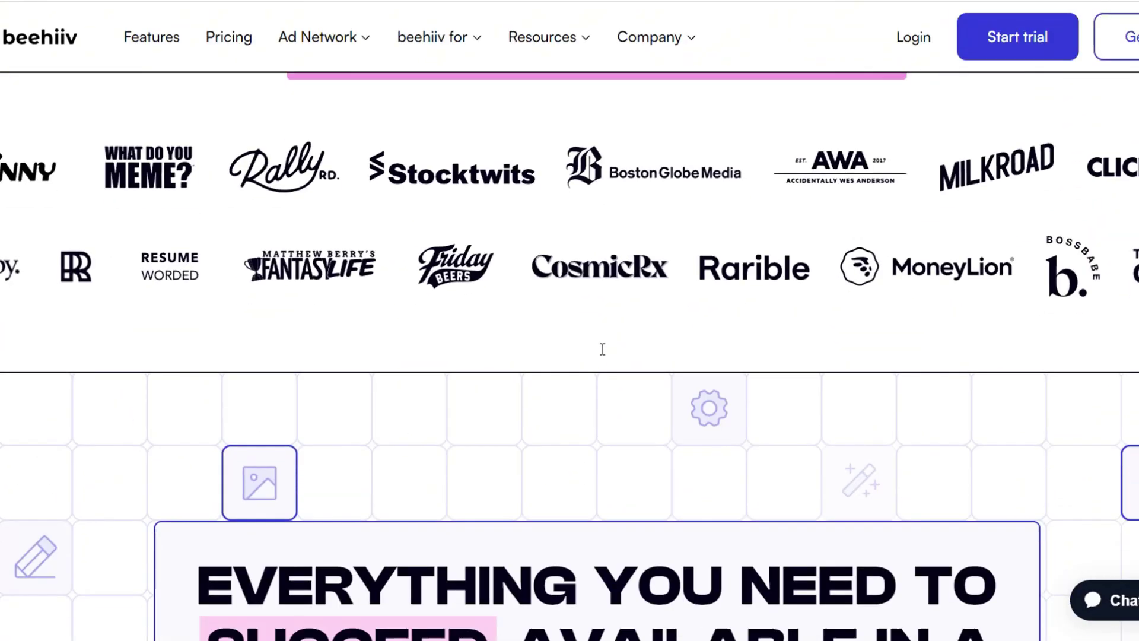
pyautogui.scroll(-12, 324, 289)
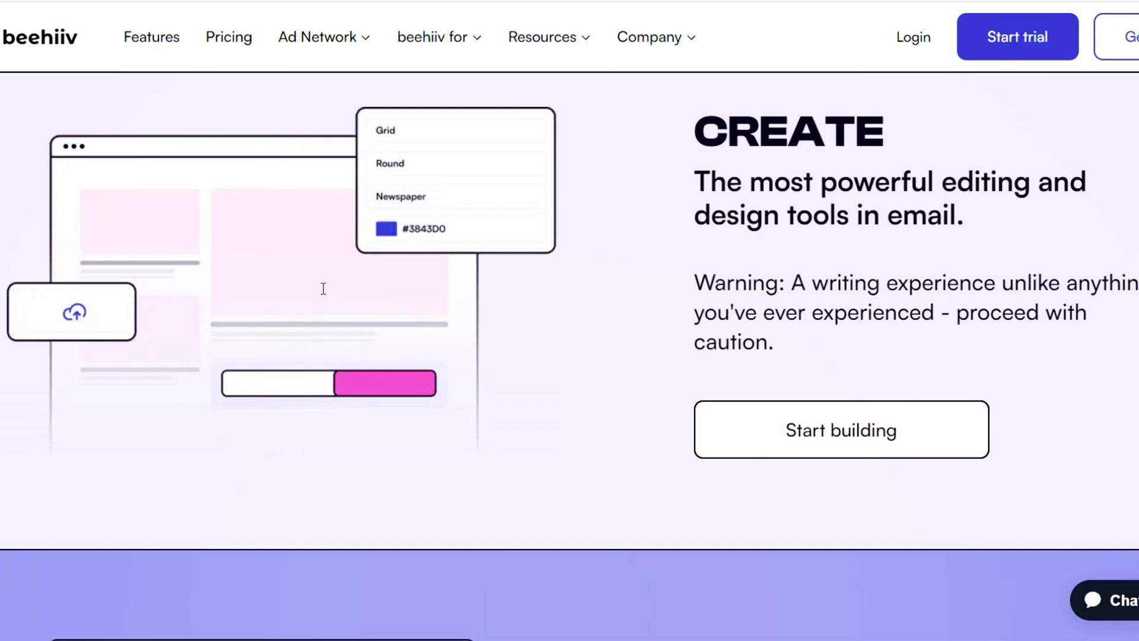
pyautogui.scroll(1, 324, 289)
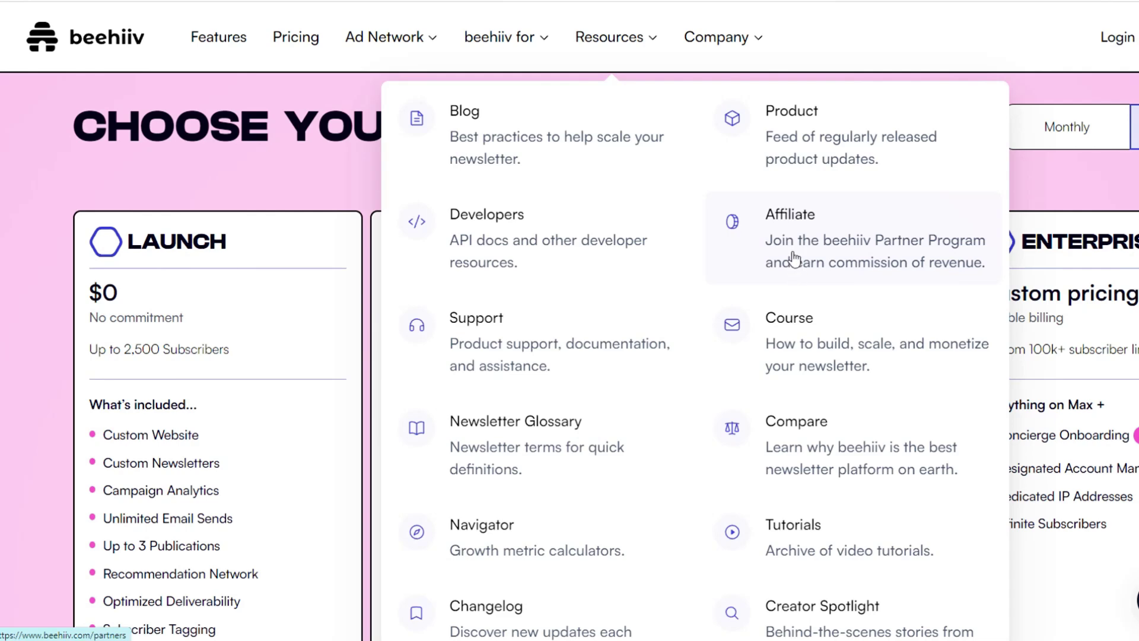
# Step: Open beehiiv's affiliate program page, highlight the 50% commission of revenue line, and read through the program details
pyautogui.click(793, 252)
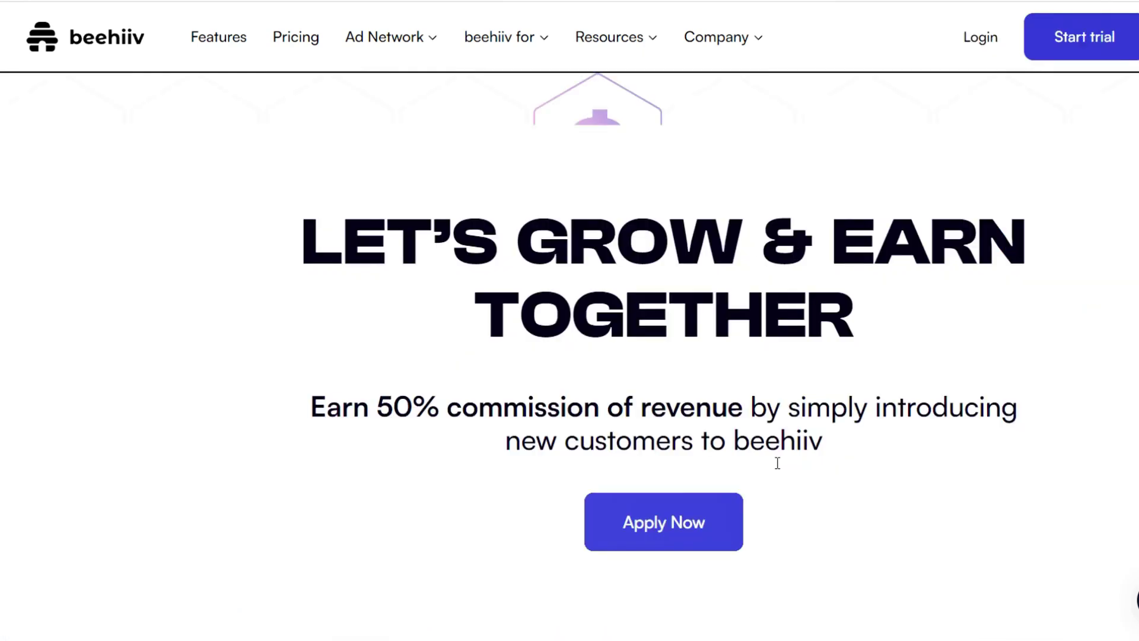
pyautogui.moveTo(378, 404); pyautogui.dragTo(1068, 415)
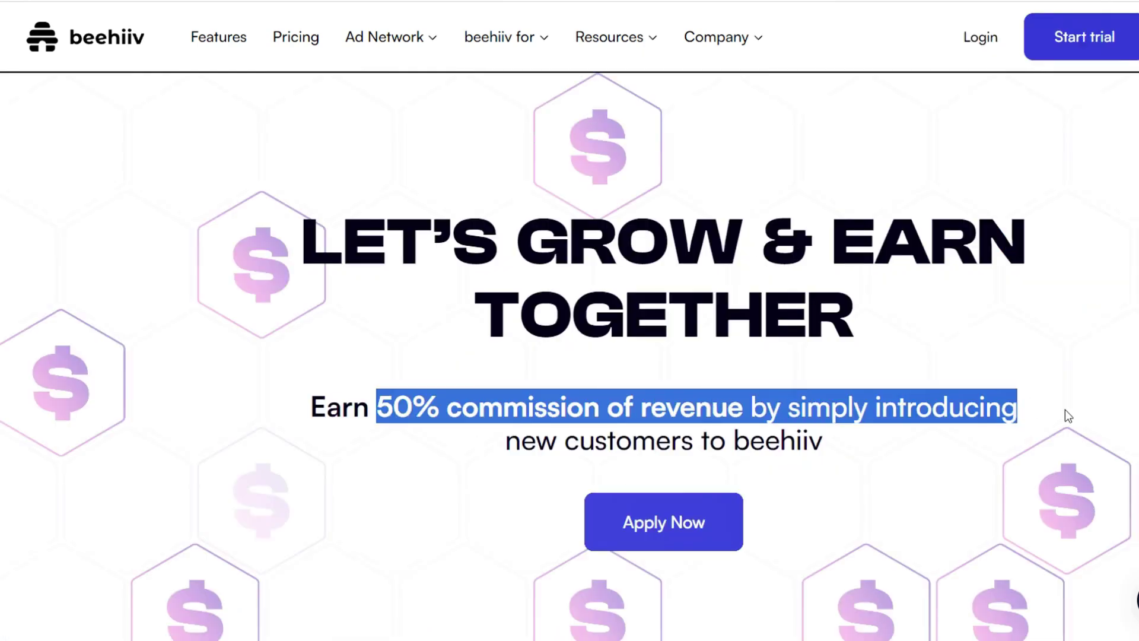
pyautogui.scroll(-15, 966, 330)
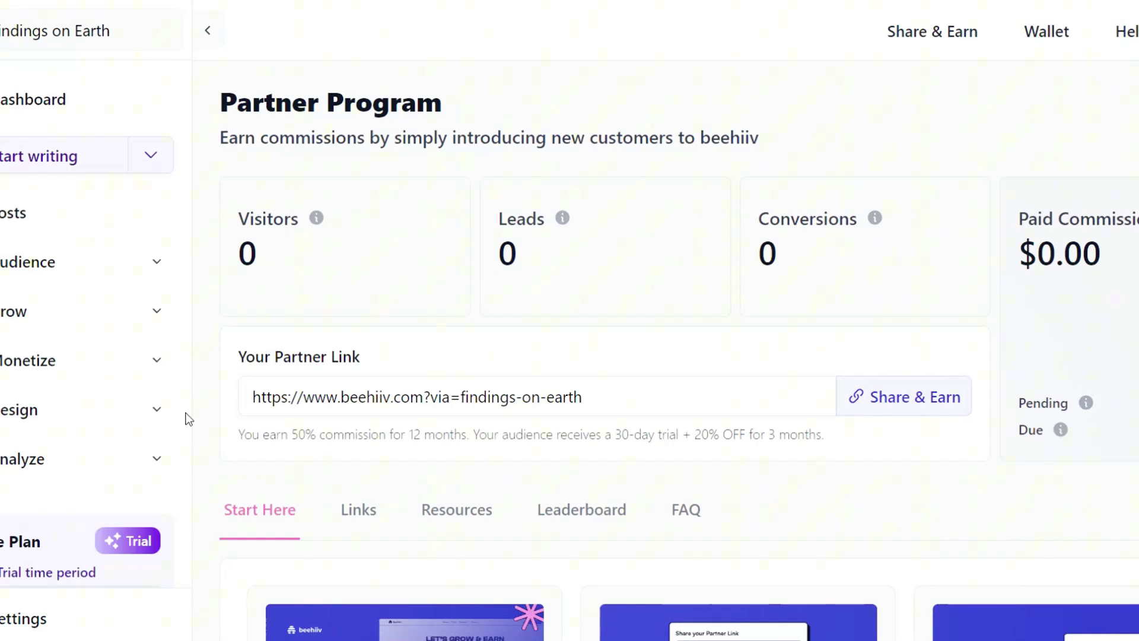
# Step: Open the website builder for Findings on Earth, and examine its home page and the newsletter post design preview
pyautogui.click(185, 419)
pyautogui.click(88, 459)
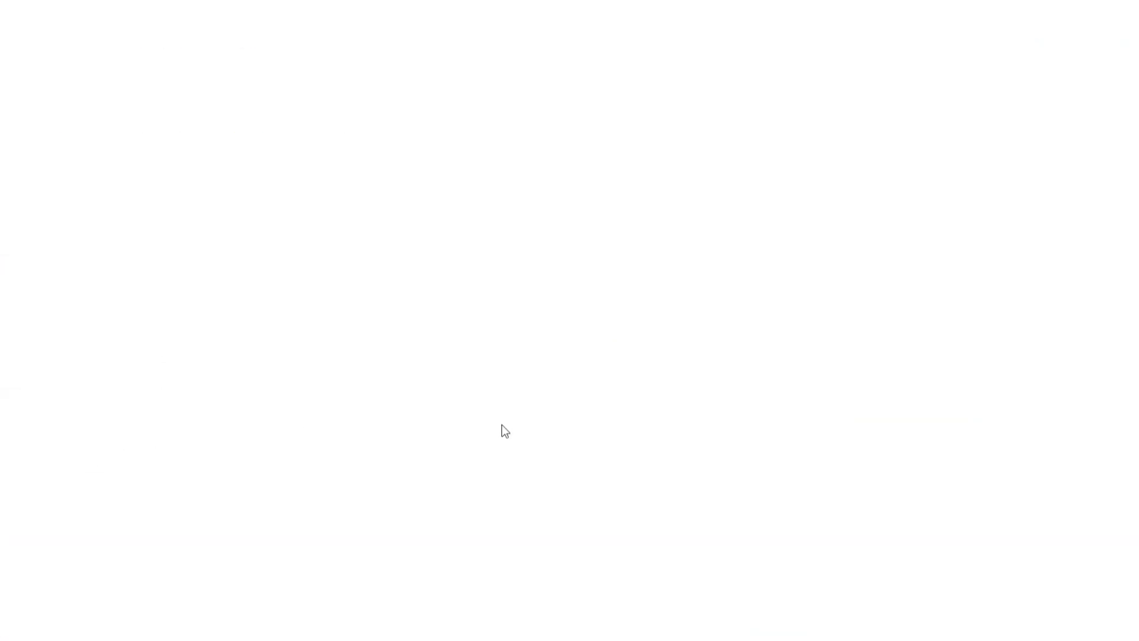
pyautogui.scroll(-10, 534, 428)
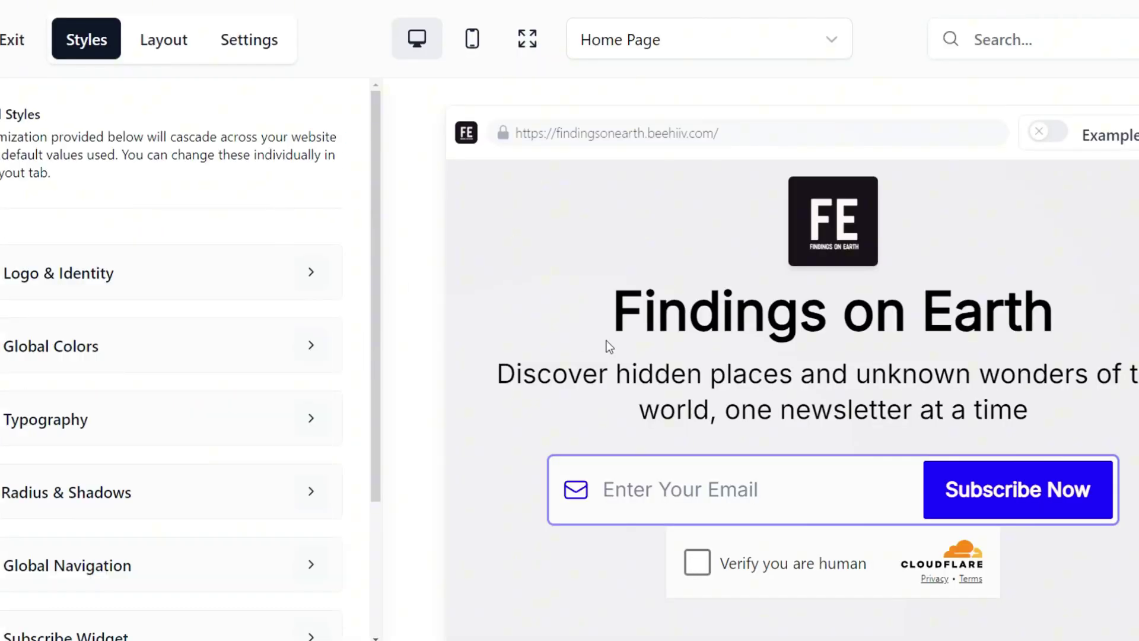
pyautogui.scroll(-3, 606, 343)
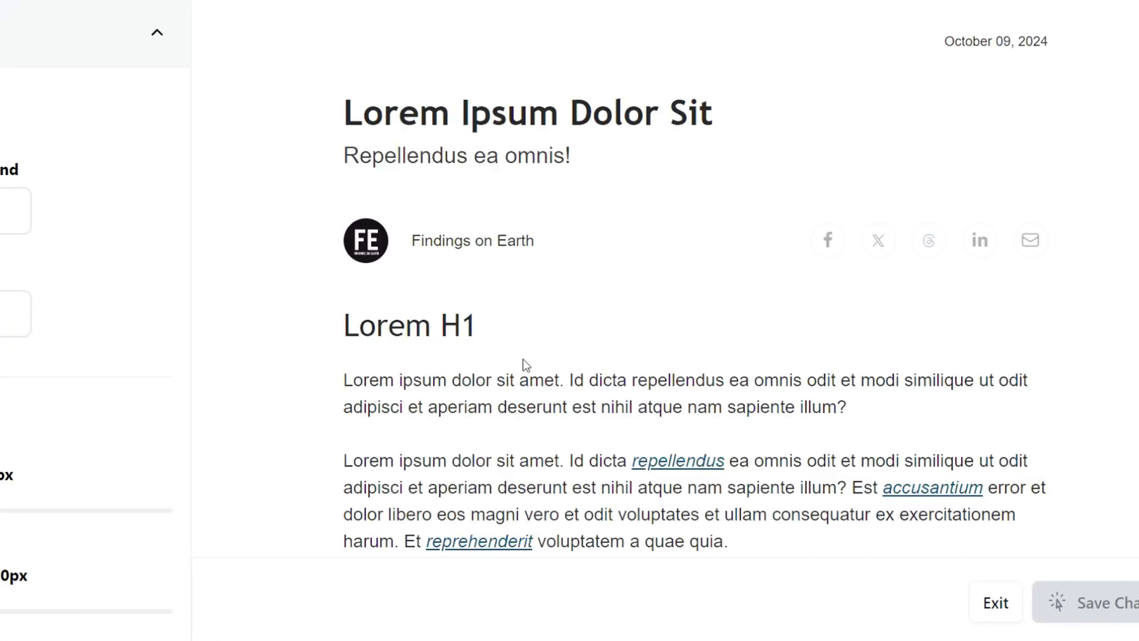
pyautogui.scroll(-1, 580, 350)
pyautogui.scroll(-10, 516, 285)
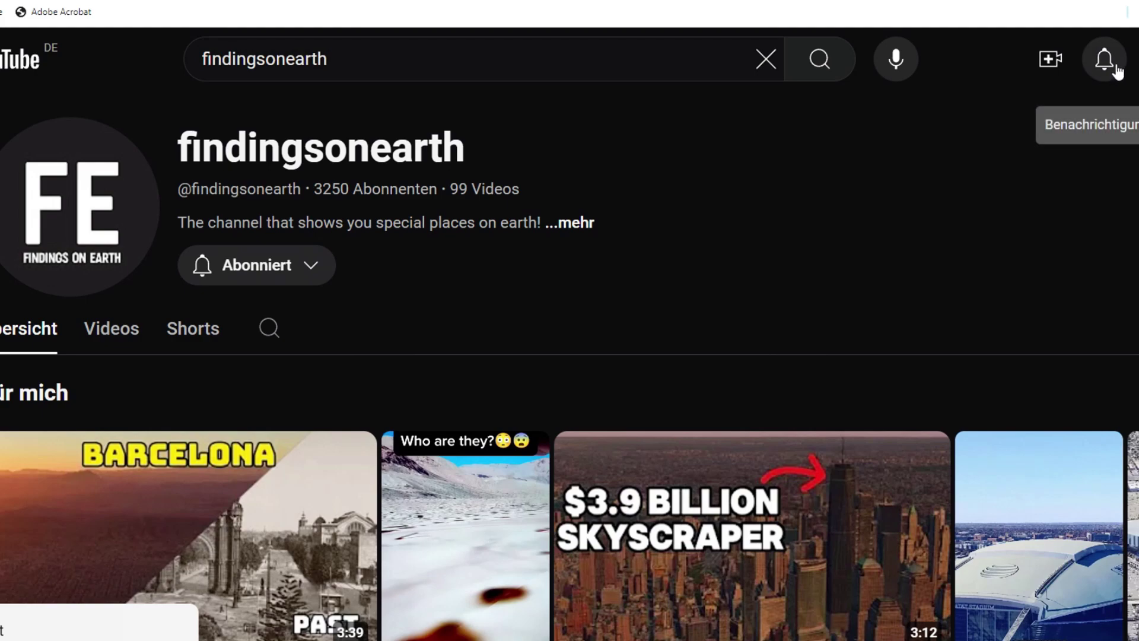
# Step: Check the YouTube notifications from the findingsonearth channel page, and dismiss the list
pyautogui.click(1103, 60)
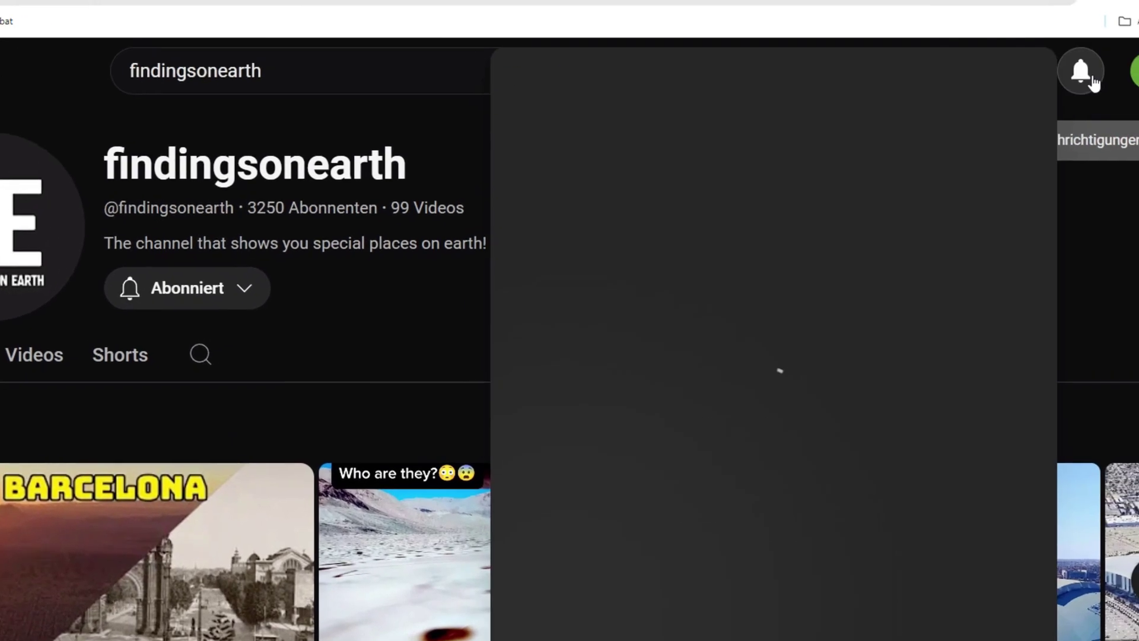
pyautogui.click(205, 388)
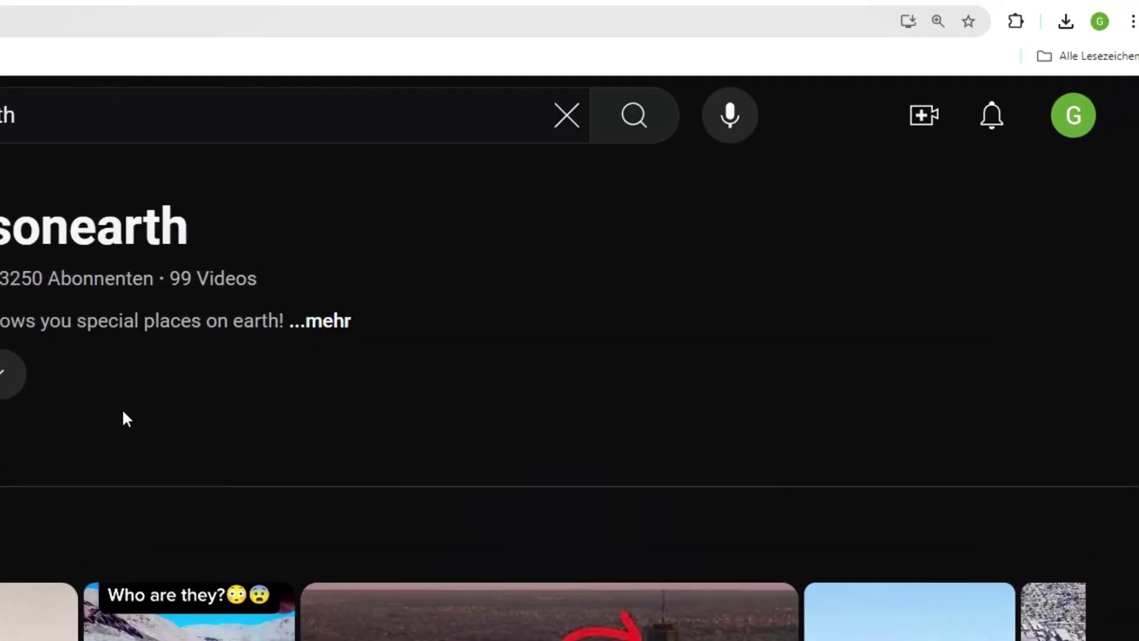